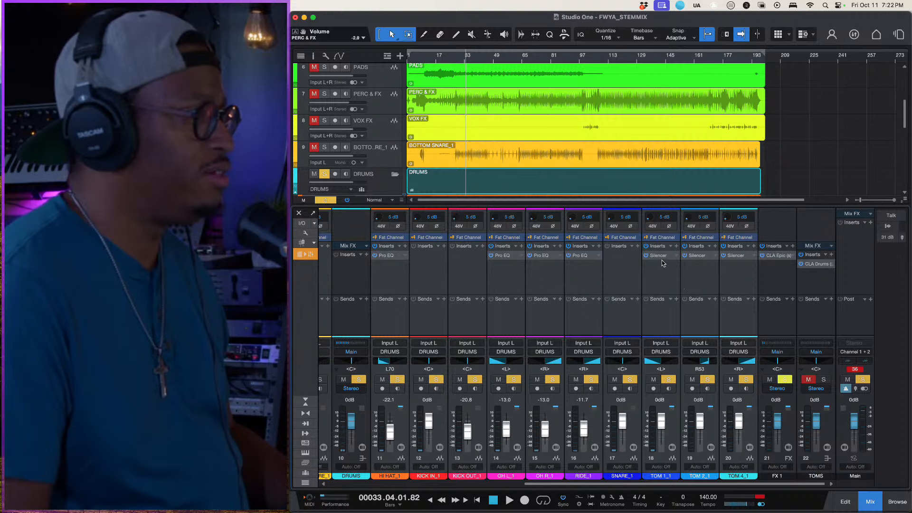
During playback, set the threshold of the Silencer on the TOM 1_1 channel to -10.81 dB and close the plug-in.
key(space)
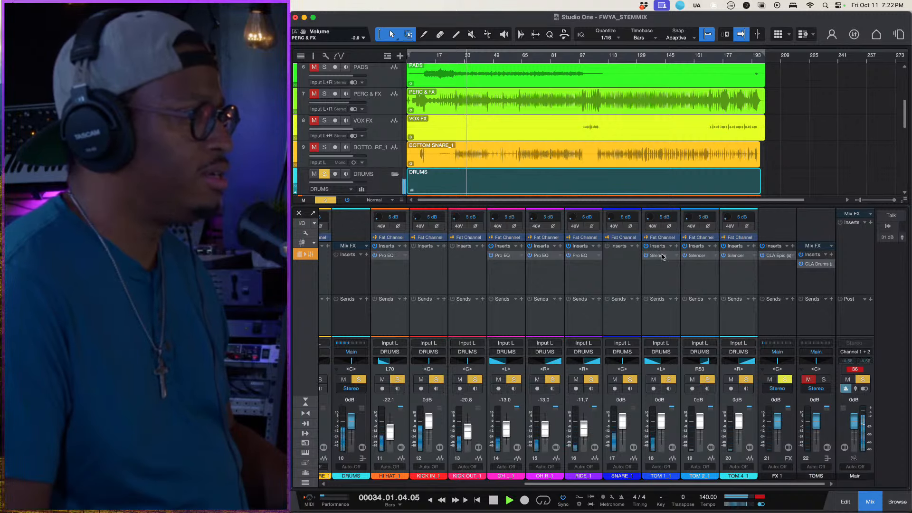
click(663, 257)
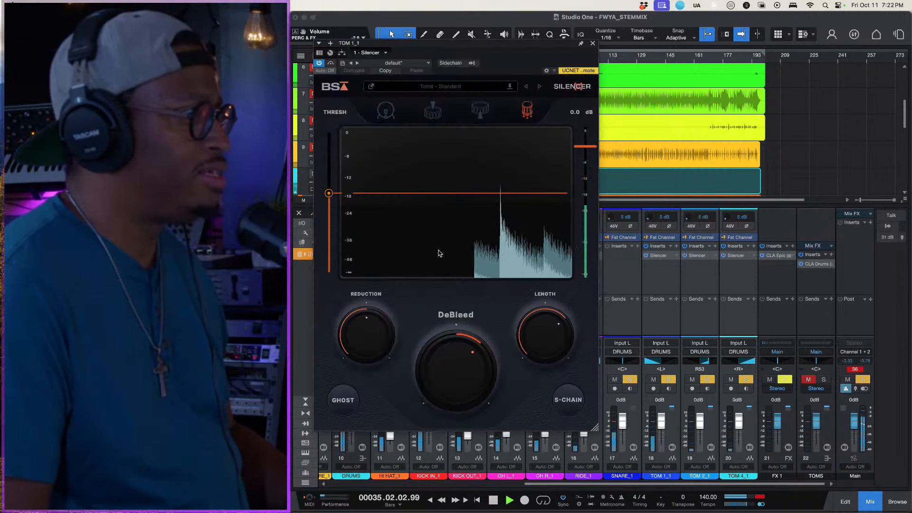
drag(329, 193, 329, 213)
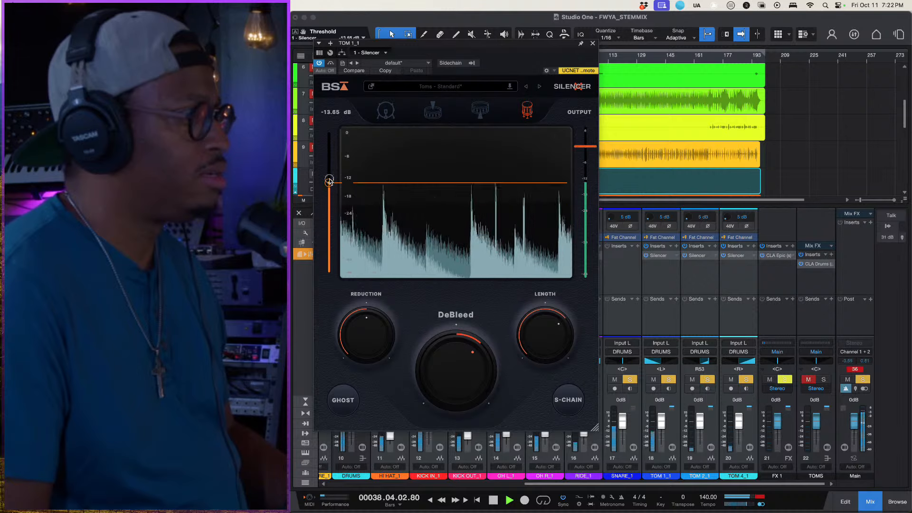
drag(329, 181, 328, 174)
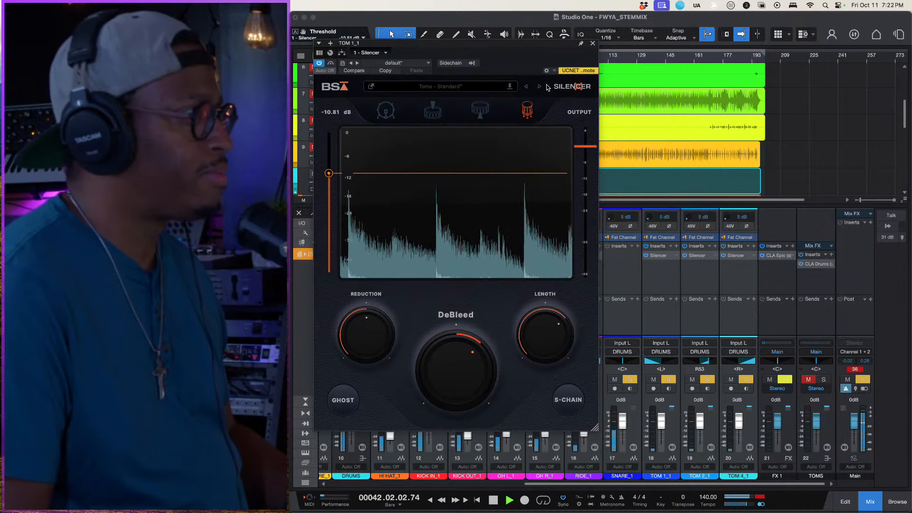
click(593, 43)
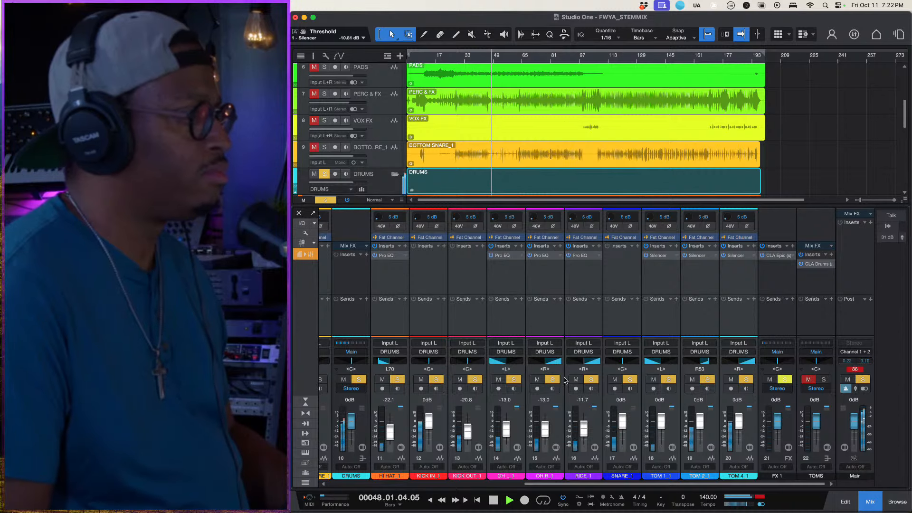
Stop playback, then listen briefly to the drums from around bar 113.
key(space)
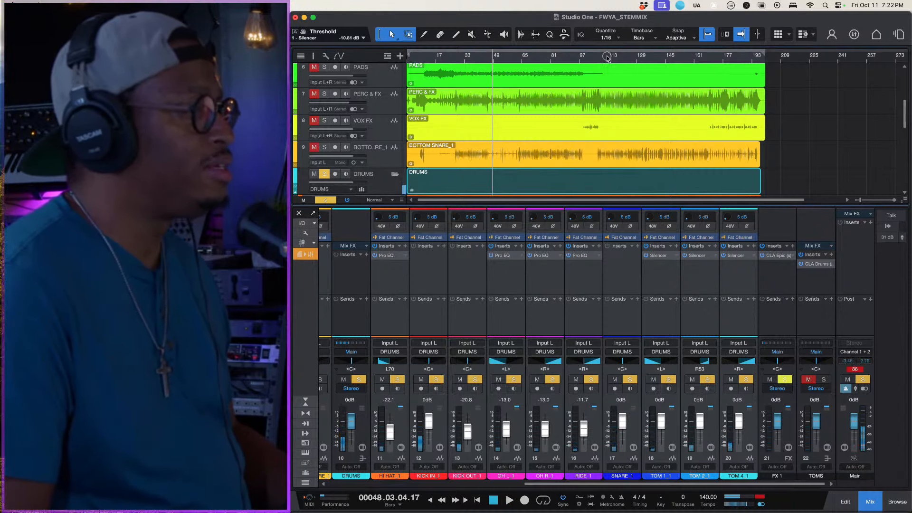
key(space)
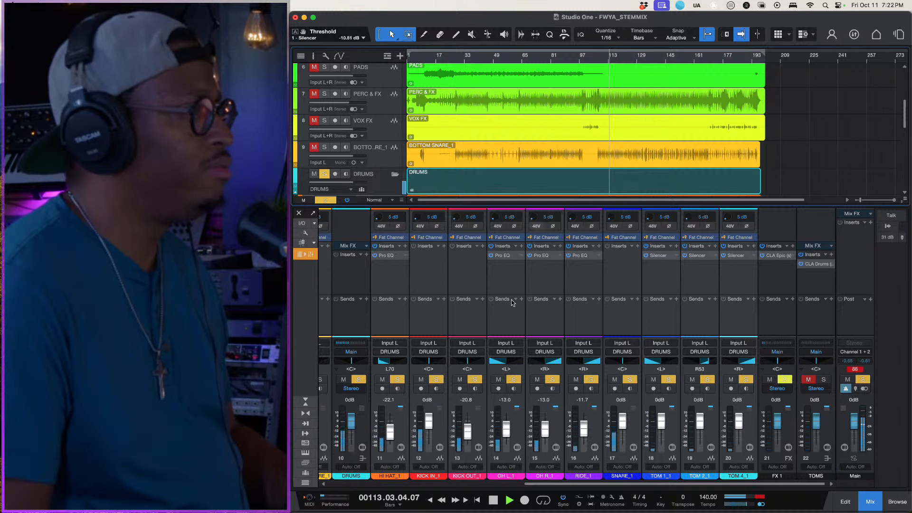
key(space)
Insert the Trigger_2 plug-in on the KICK OUT_1 channel, view its sample browser and close it.
click(482, 246)
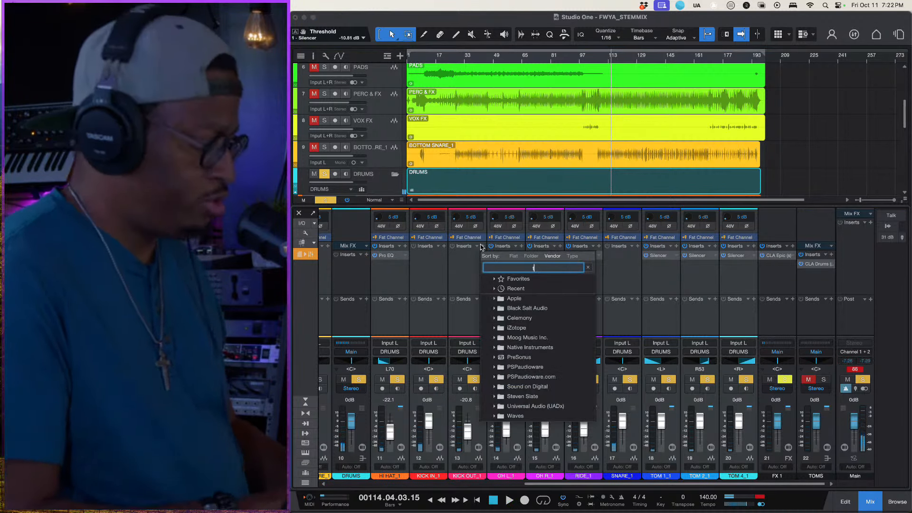
text(trigg)
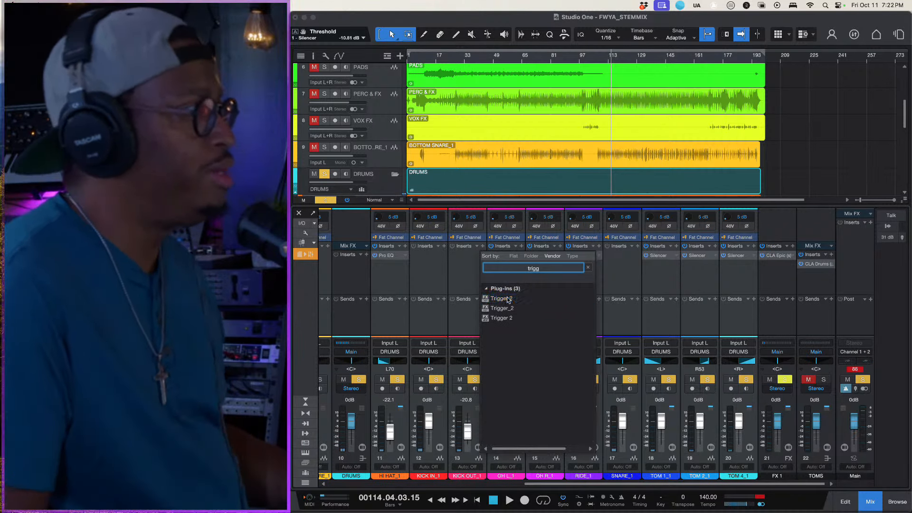
click(515, 308)
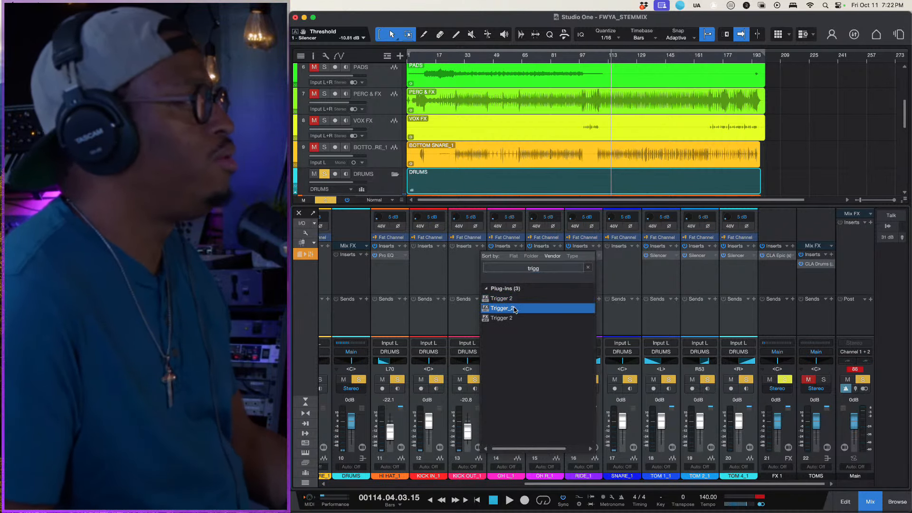
double_click(515, 308)
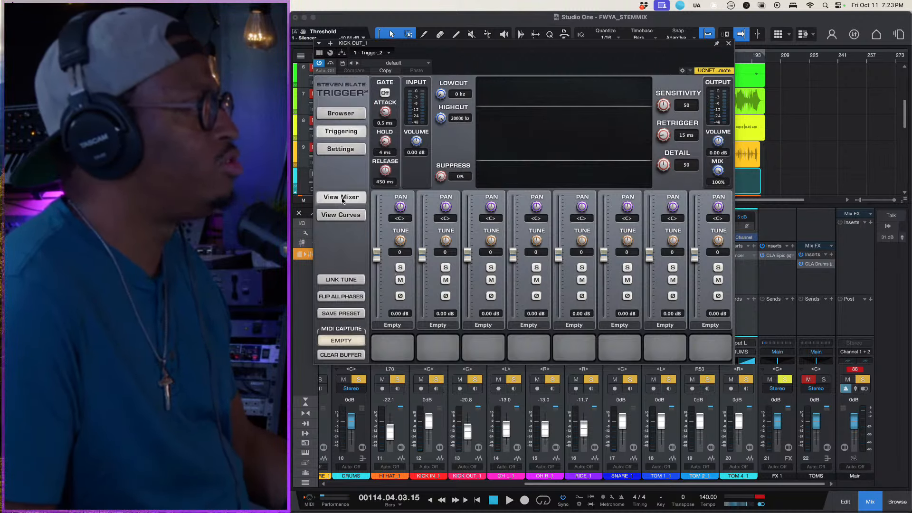
click(342, 114)
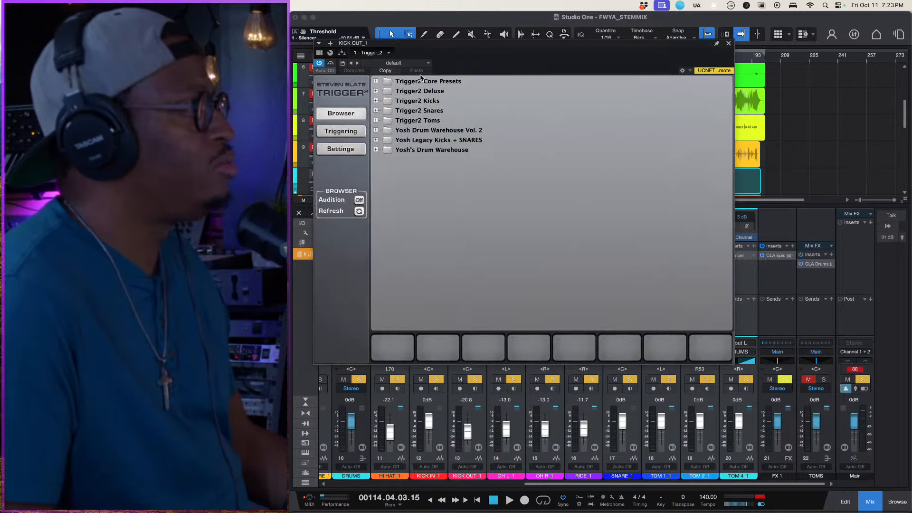
click(729, 44)
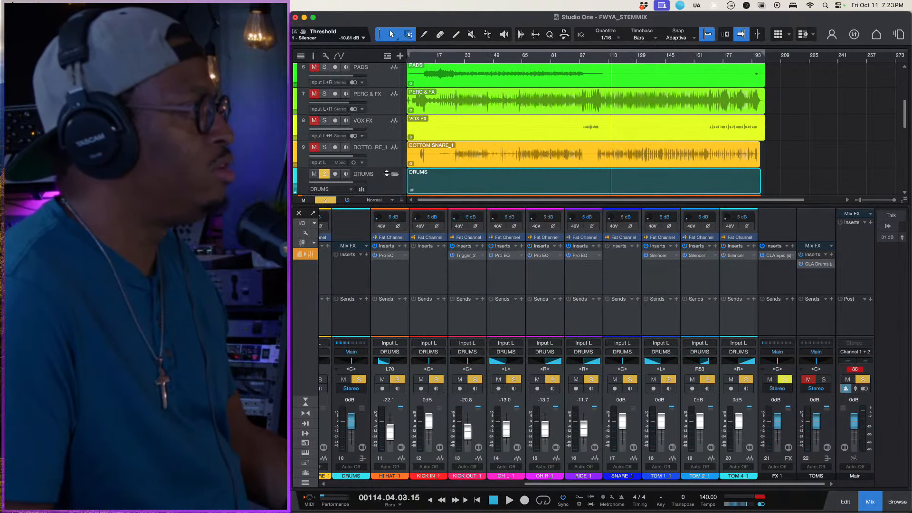
Find the kick tracks in the arrangement and select KICK IN_1.
scroll(385, 180, down, 10)
scroll(385, 181, up, 4)
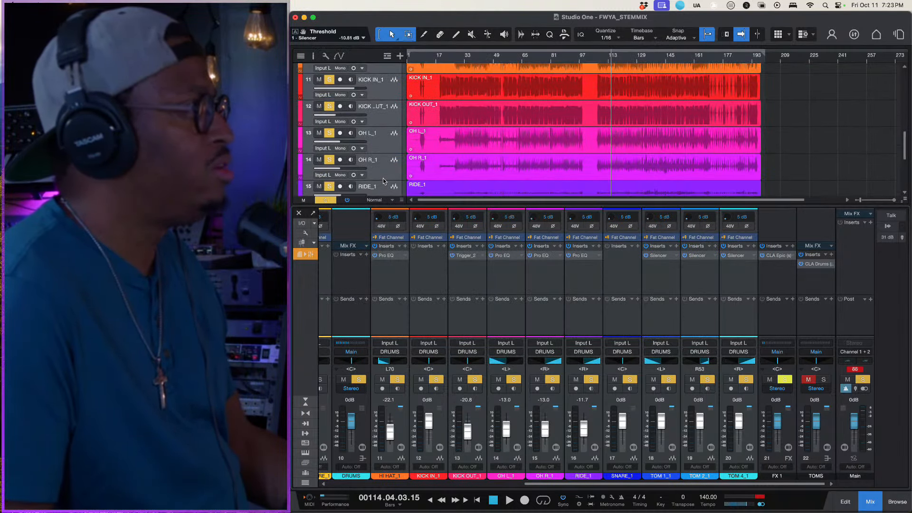
click(383, 143)
scroll(381, 151, up, 2)
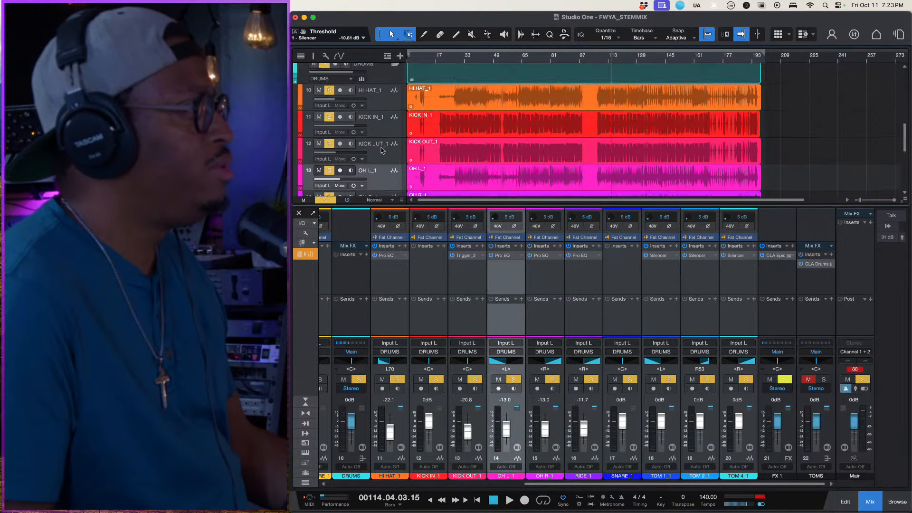
scroll(382, 150, up, 1)
click(340, 148)
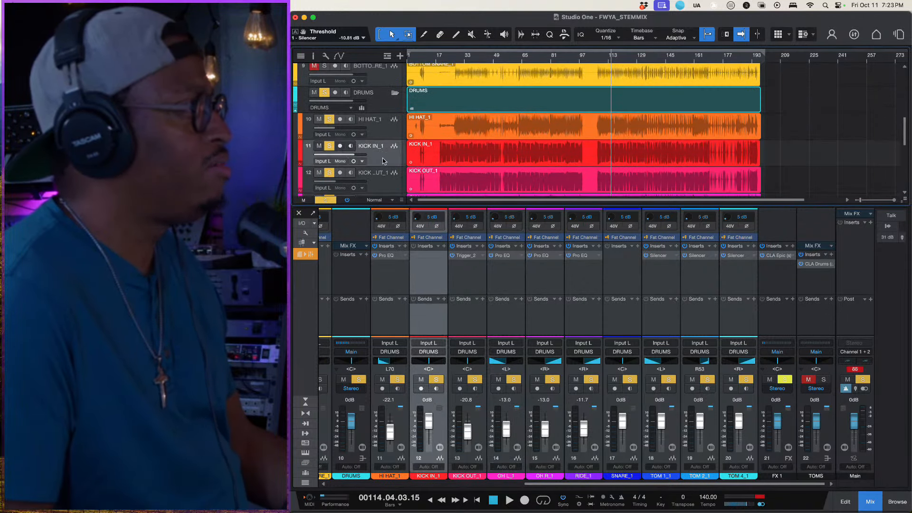
click(389, 186)
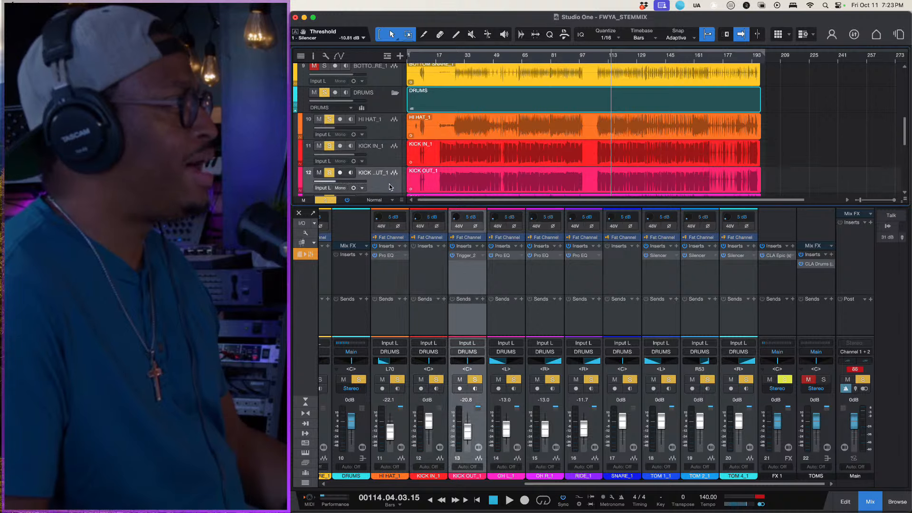
click(375, 155)
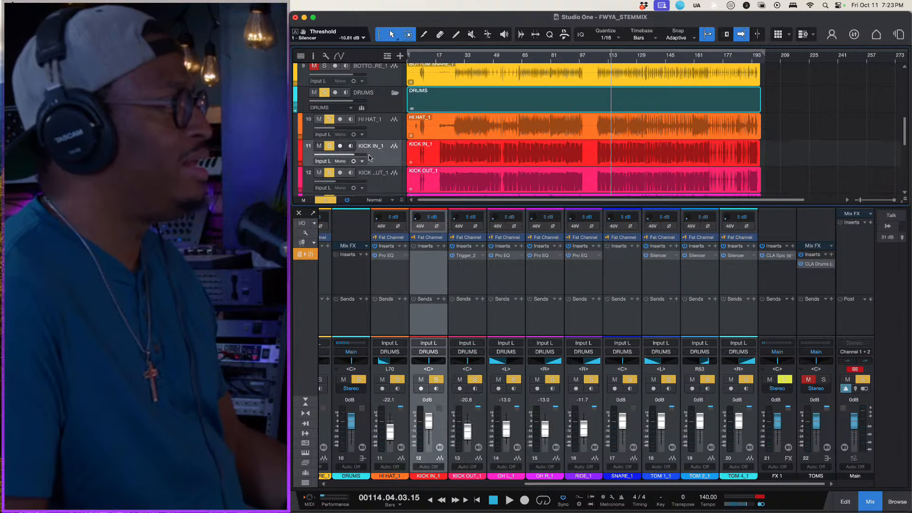
Clear the solos on the other drum tracks so only KICK IN_1 is soloed, and play it back briefly.
click(329, 146)
click(330, 173)
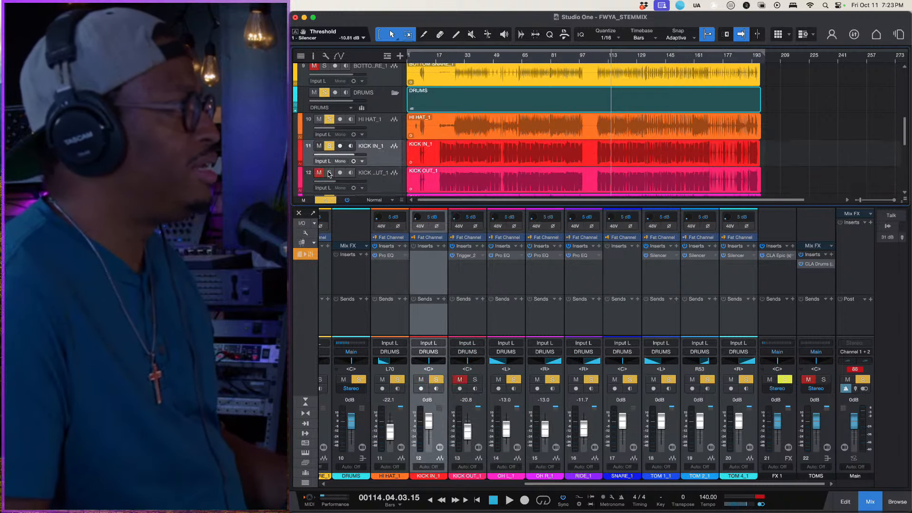
click(324, 91)
click(329, 120)
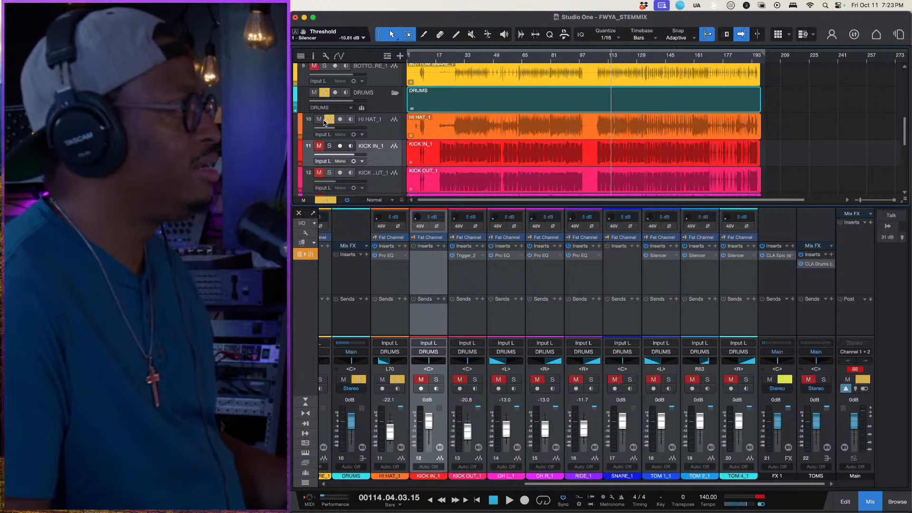
click(329, 119)
click(329, 146)
key(space)
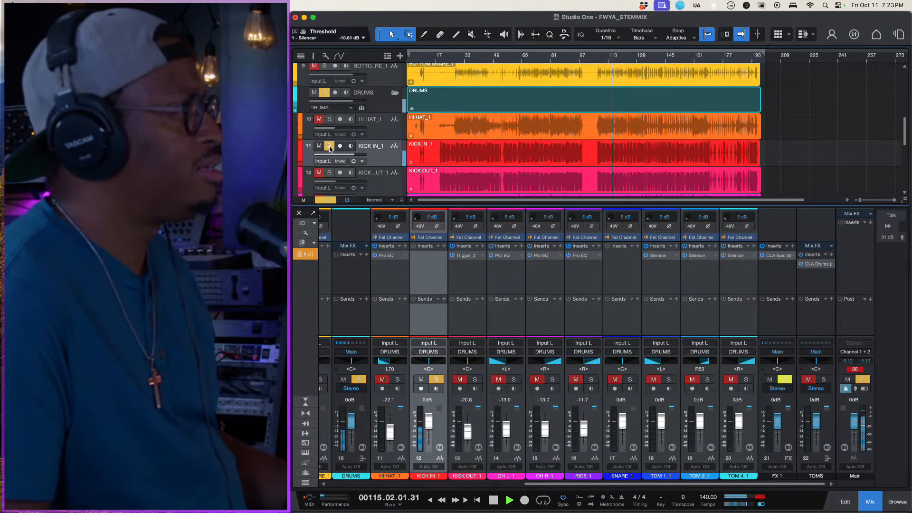
key(space)
Solo KICK OUT_1 instead of KICK IN_1, play it with Trigger_2 bypassed and raise its volume to about -17.5 dB.
click(329, 146)
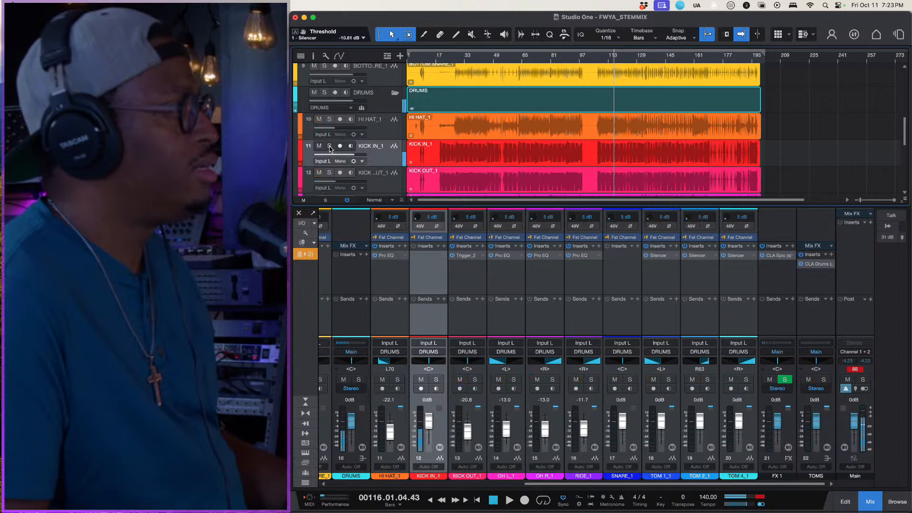
click(327, 176)
key(space)
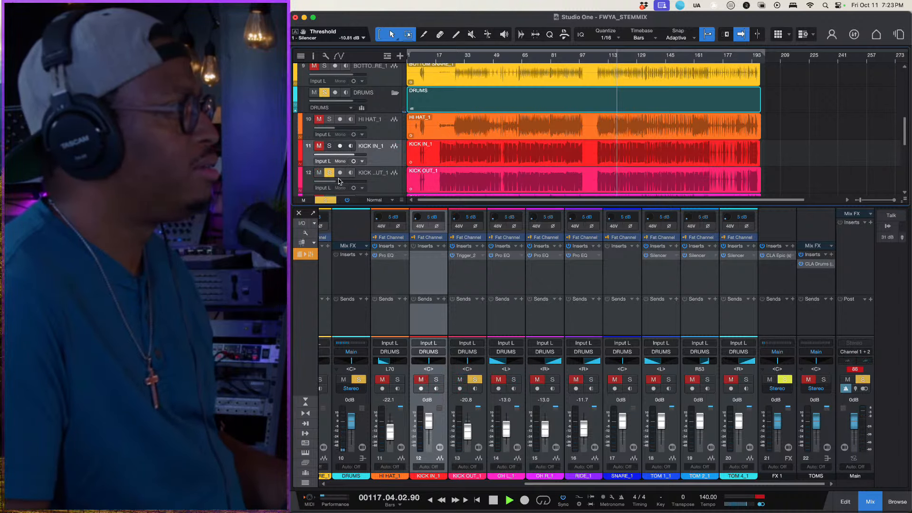
drag(338, 181, 344, 181)
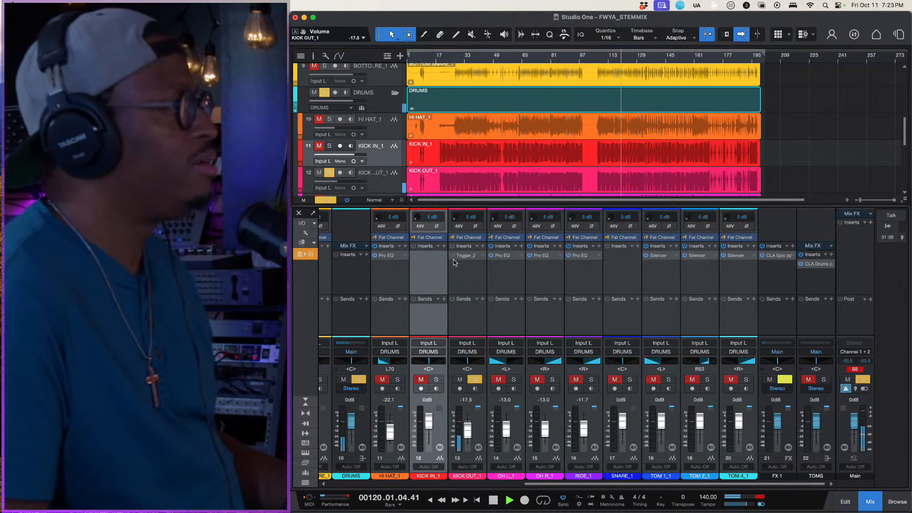
key(space)
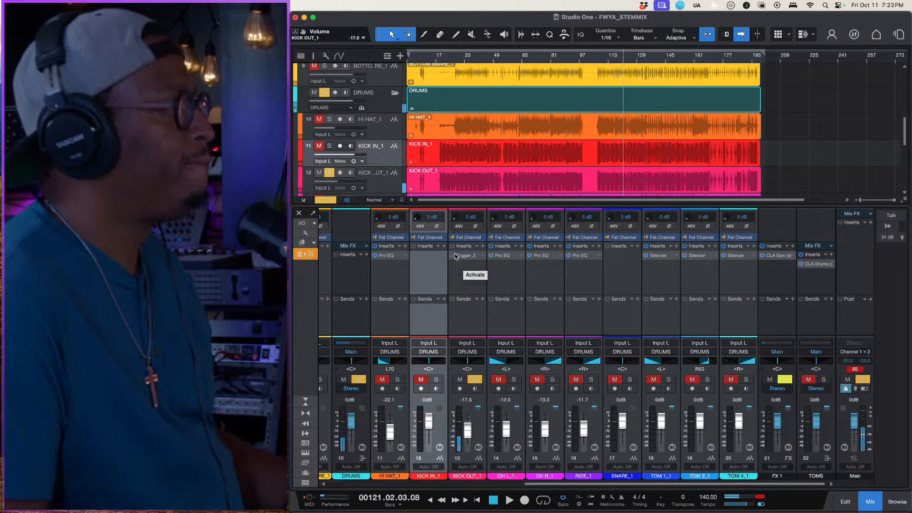
Switch the solo from KICK OUT_1 back to KICK IN_1 and listen to it.
click(329, 173)
click(329, 146)
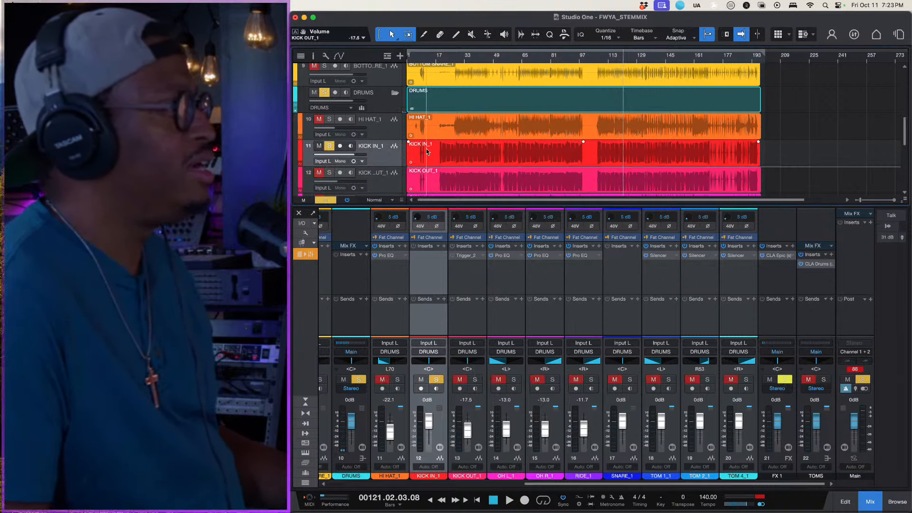
key(space)
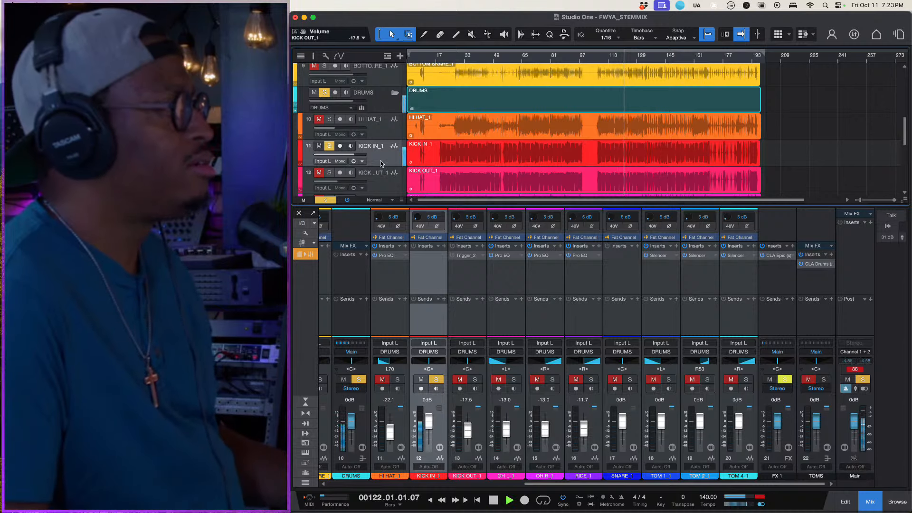
key(space)
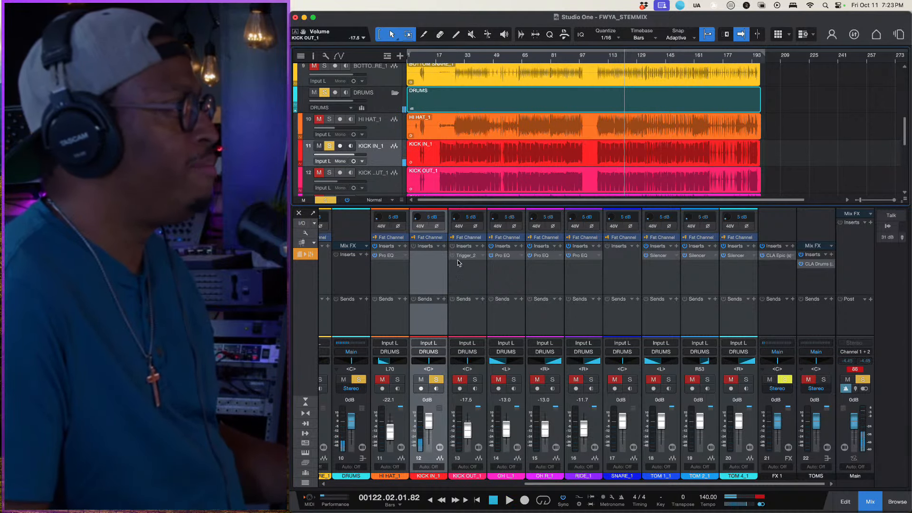
Copy the Trigger_2 insert from KICK OUT_1 onto KICK IN_1 and check its Settings and Triggering pages.
drag(458, 263, 432, 261)
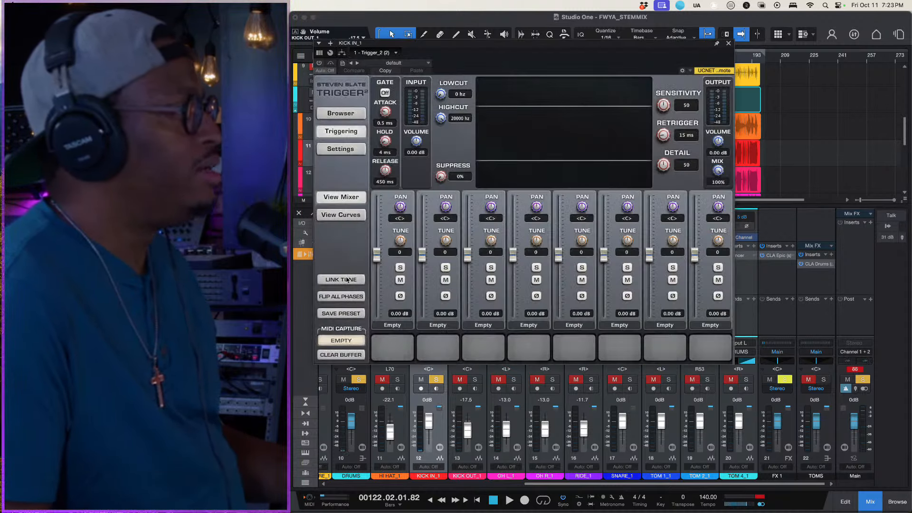
click(340, 149)
click(340, 133)
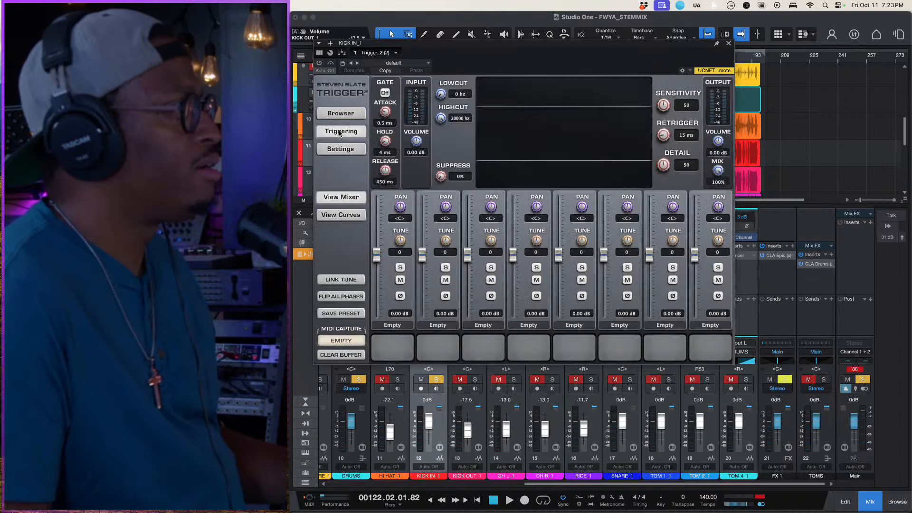
Browse Trigger 2's sample library to the Kick folder of Yosh Legacy Drum Samples inside Yosh's Drum Warehouse.
click(349, 113)
click(376, 149)
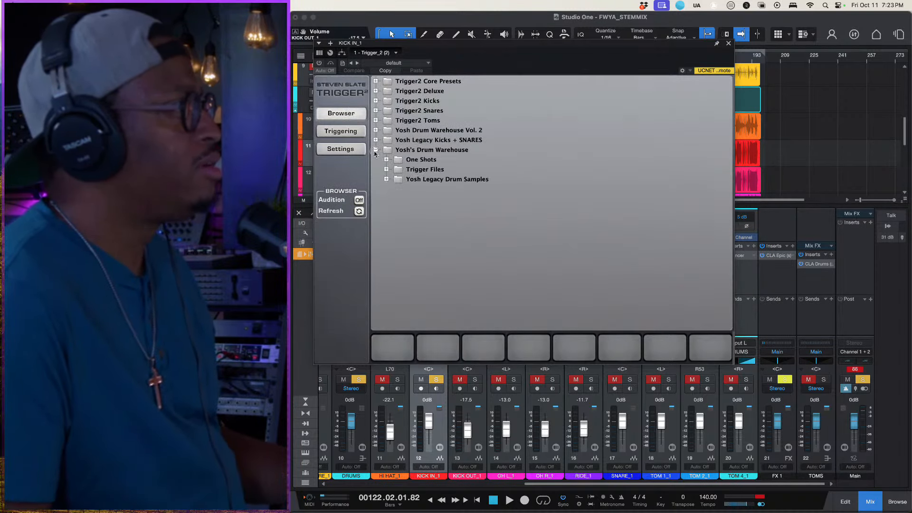
click(386, 169)
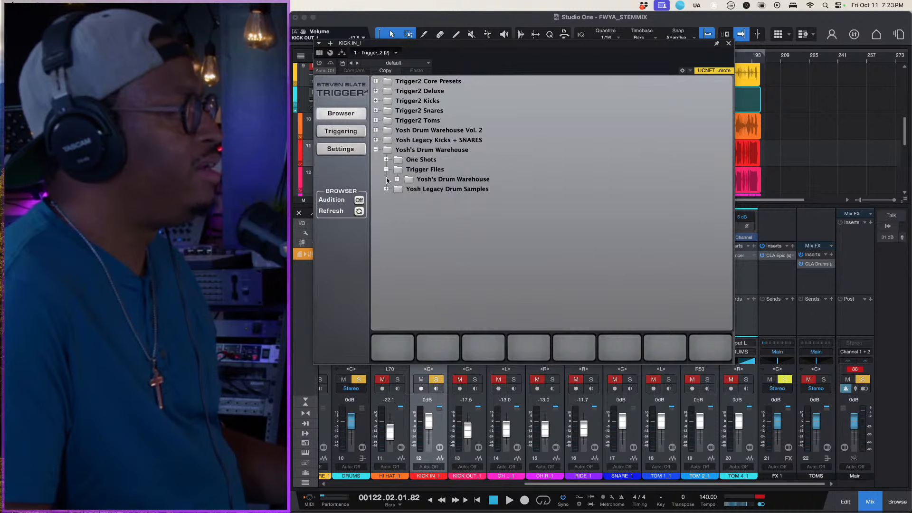
click(397, 179)
click(397, 179)
click(397, 179)
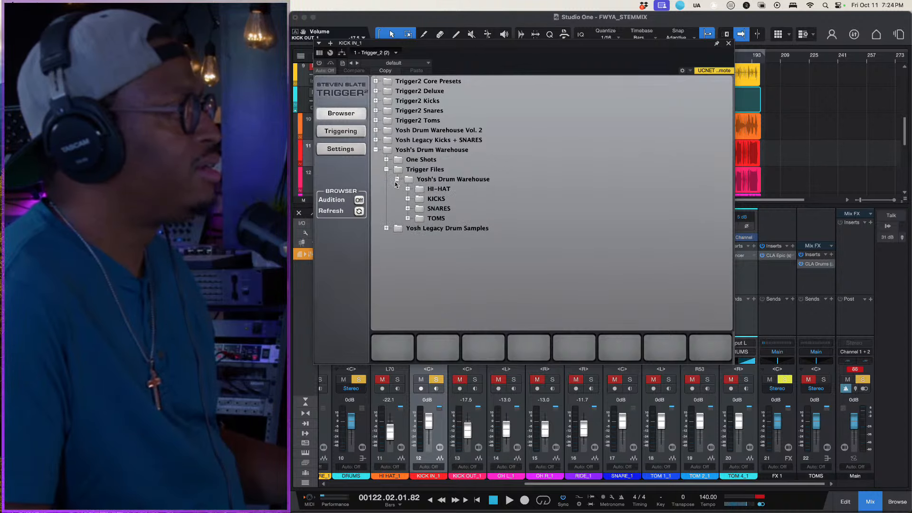
click(397, 239)
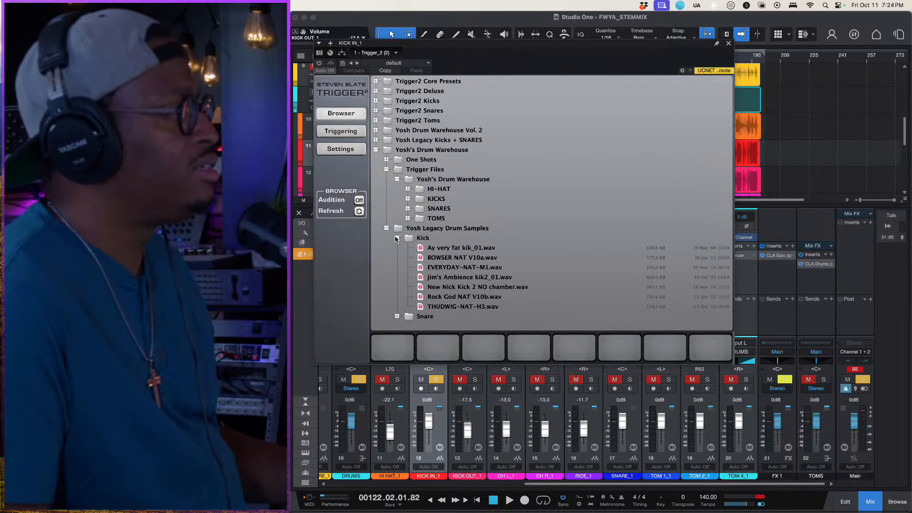
Load Ay very fat kik_01.wav into the first Trigger 2 sample slot and turn on Audition.
click(440, 251)
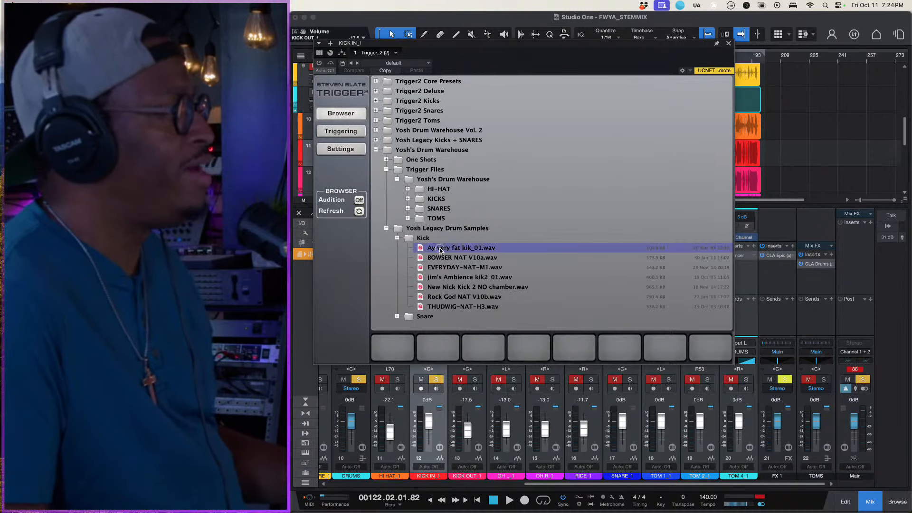
drag(440, 251, 389, 350)
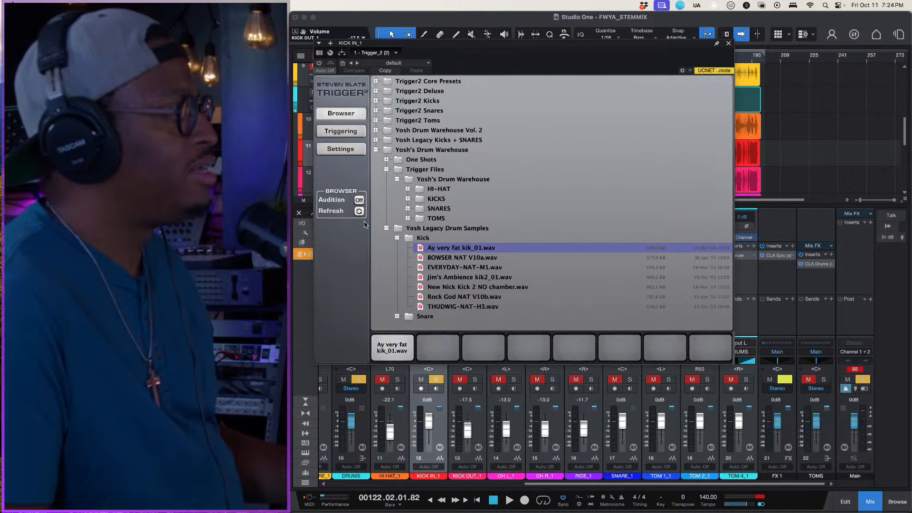
click(394, 348)
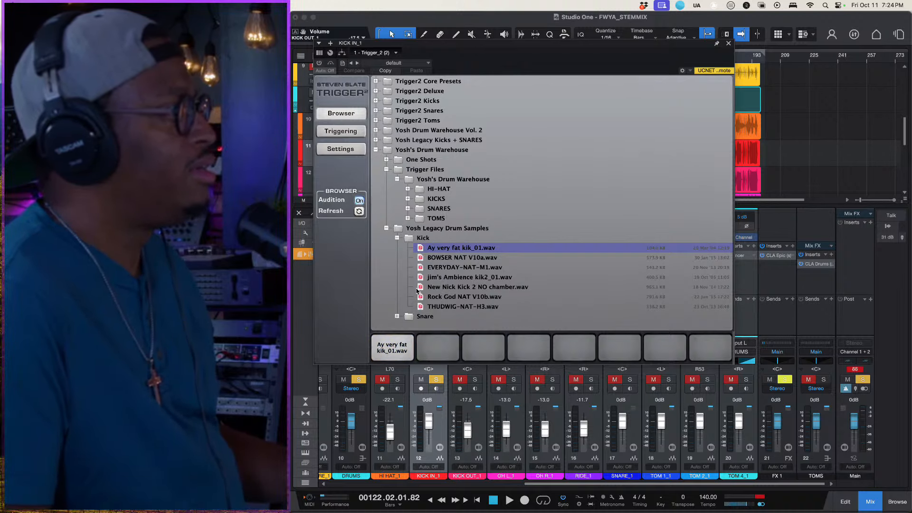
Show Trigger 2's Triggering page during playback and activate the bypassed Trigger_2 insert on KICK IN_1.
key(space)
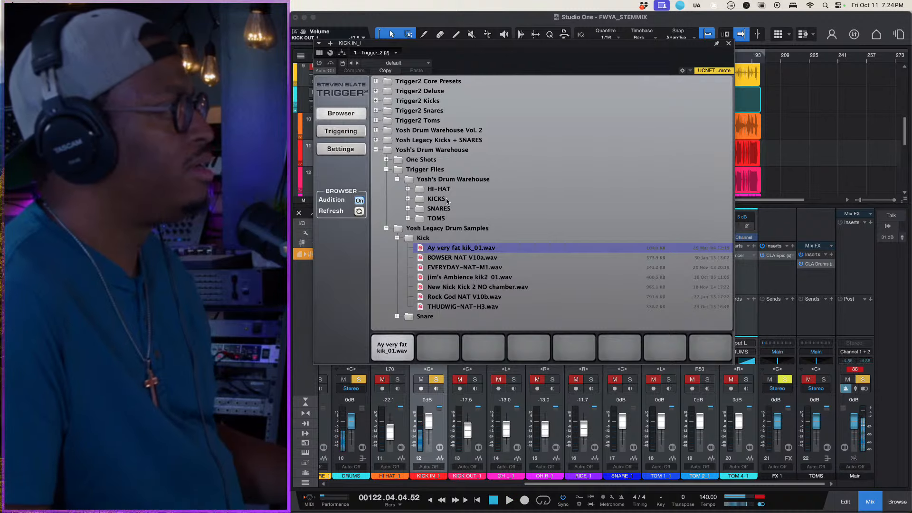
click(346, 136)
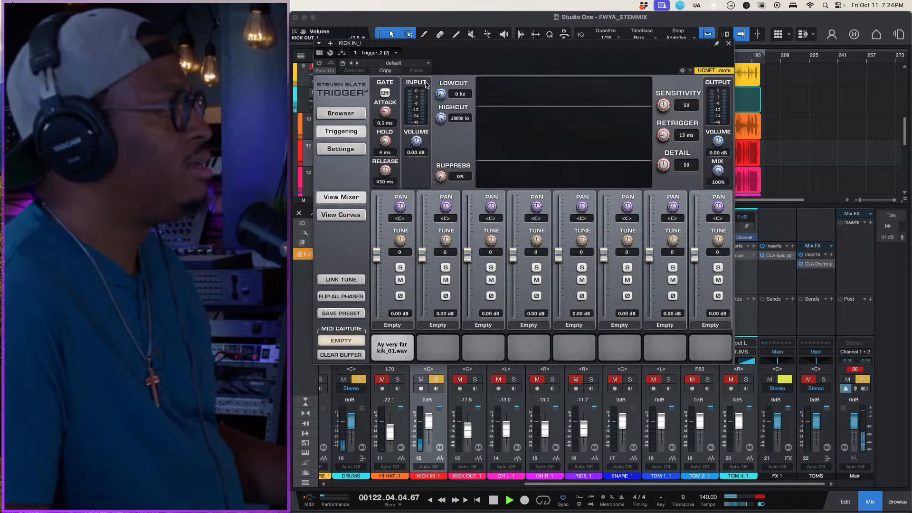
key(space)
drag(446, 43, 654, 29)
key(space)
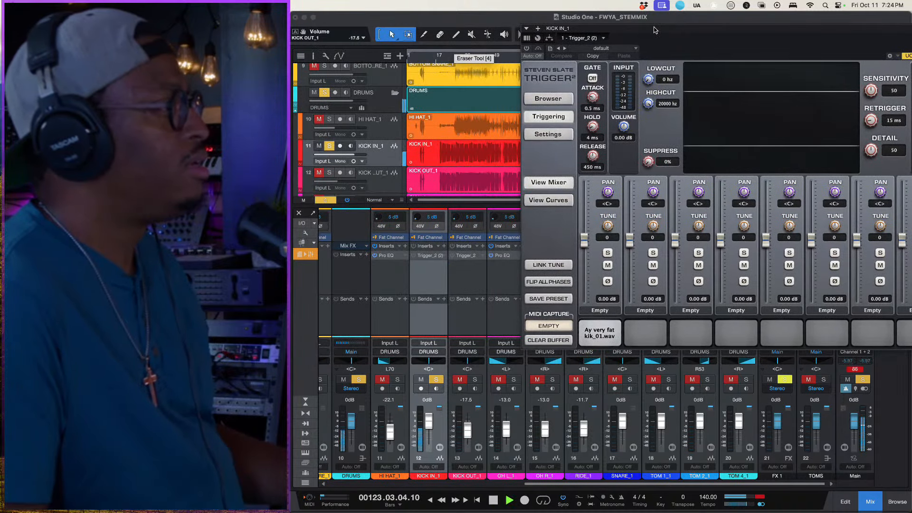
key(space)
click(414, 257)
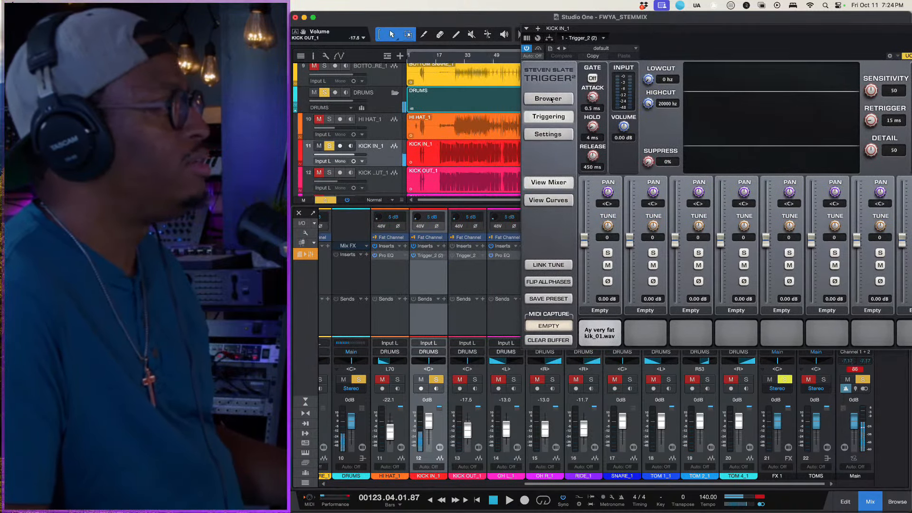
Play the triggered kick, lower Trigger 2's input volume to about -5.81 dB, and listen again.
drag(612, 29, 491, 114)
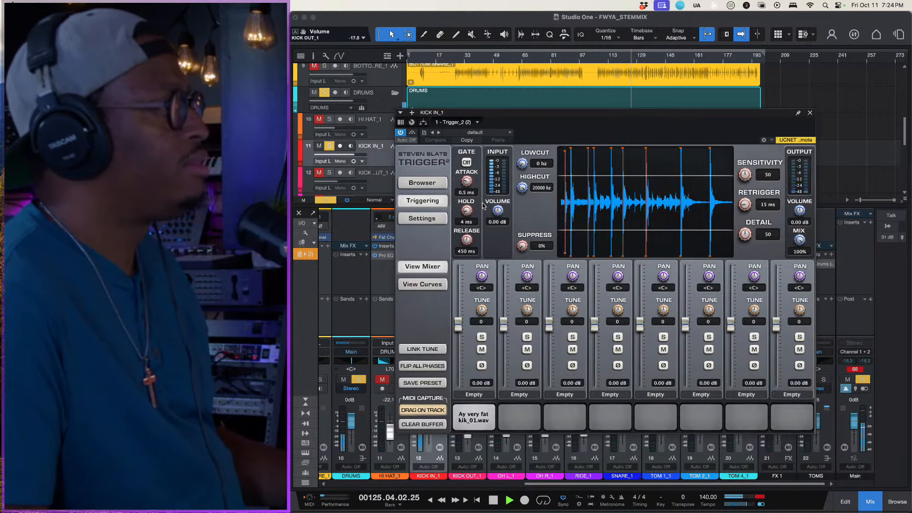
key(space)
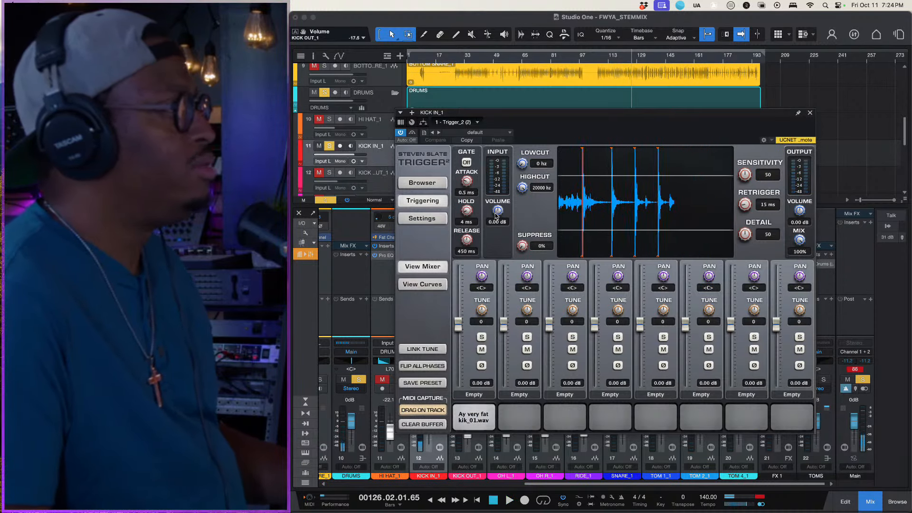
drag(496, 216, 486, 230)
key(space)
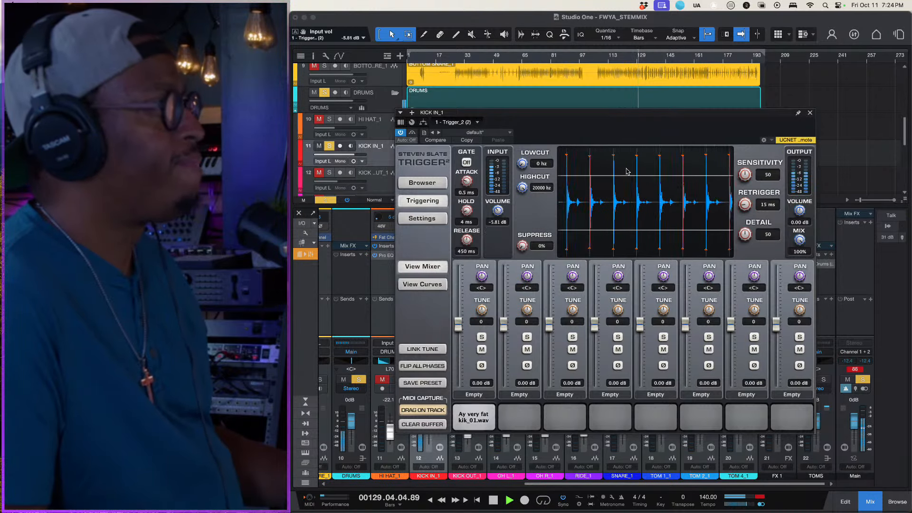
key(space)
click(810, 112)
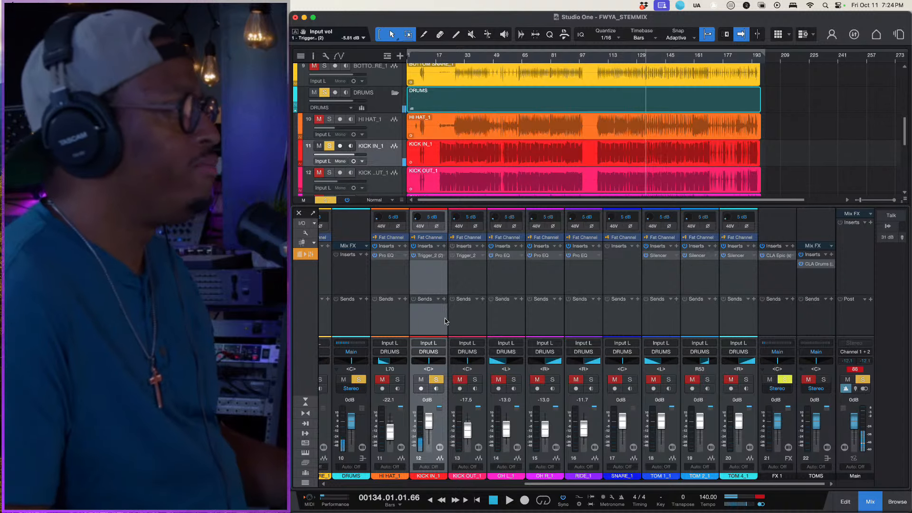
Play KICK OUT_1 soloed together with KICK IN_1, and replace those solos with a solo of the whole DRUMS folder.
click(329, 172)
key(space)
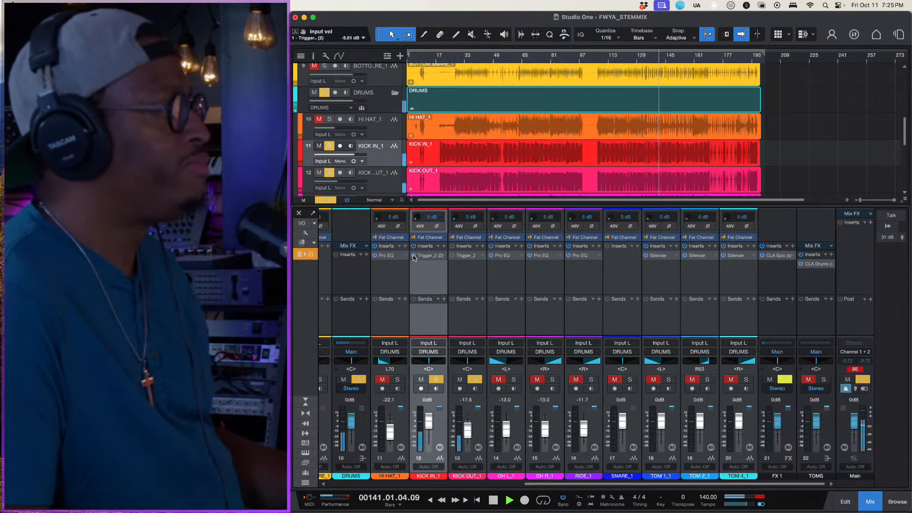
click(326, 200)
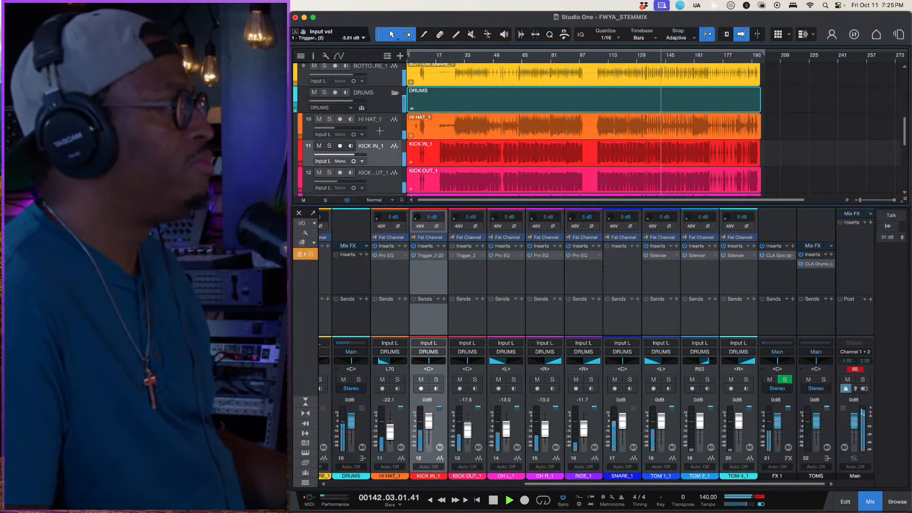
click(324, 93)
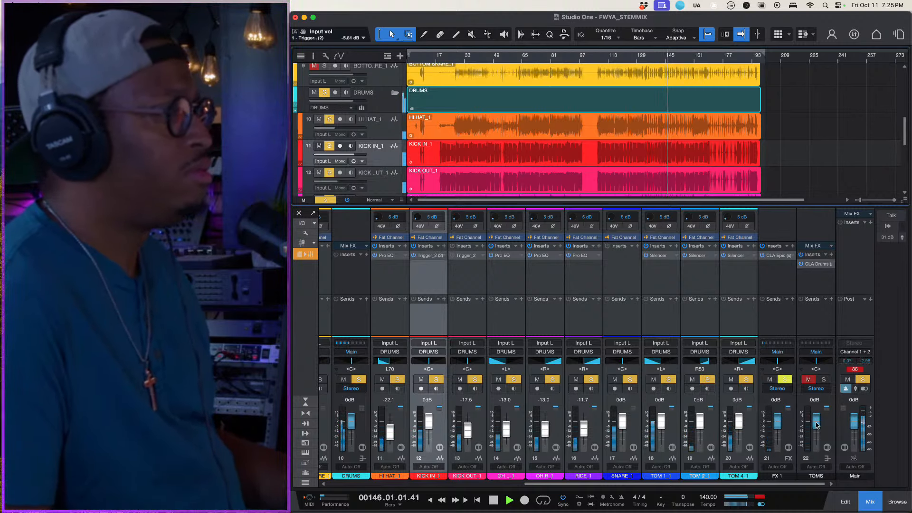
Lower the TOMS channel volume to about -6.3 dB while the drums play, and select the KICK OUT_1 track.
drag(813, 423, 814, 427)
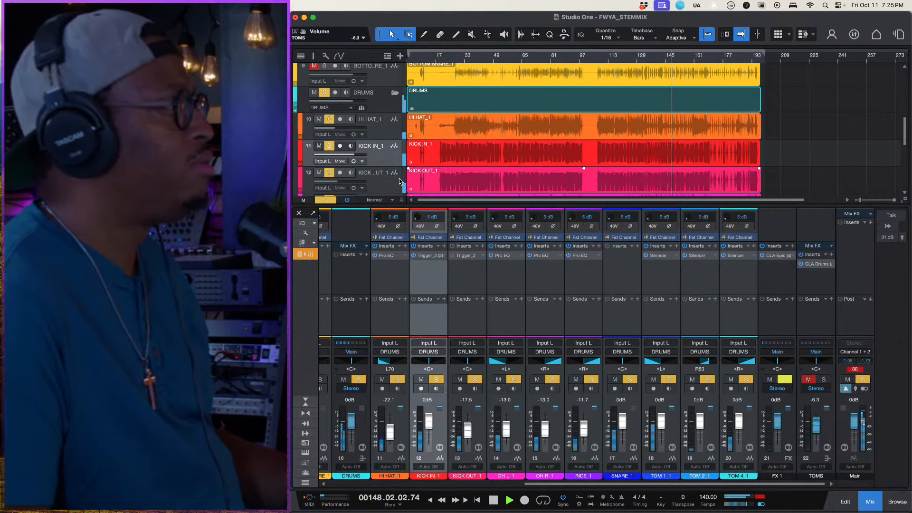
click(386, 173)
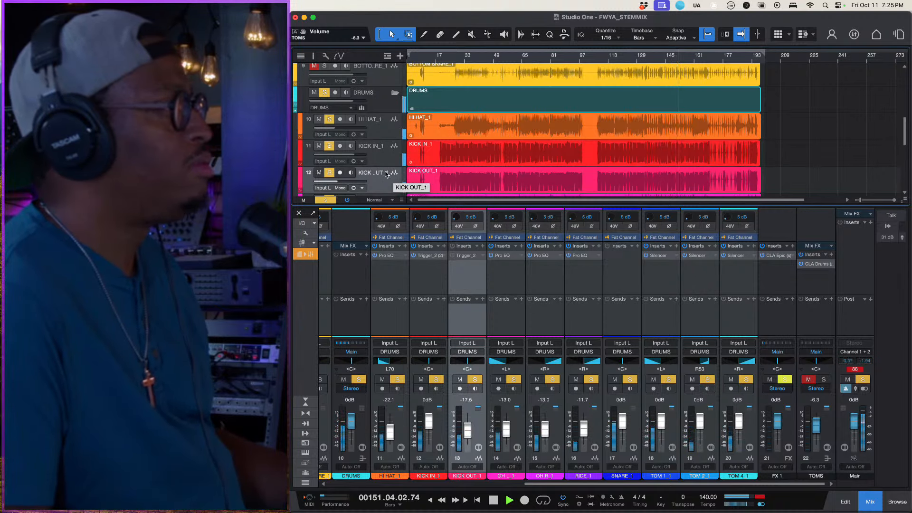
key(space)
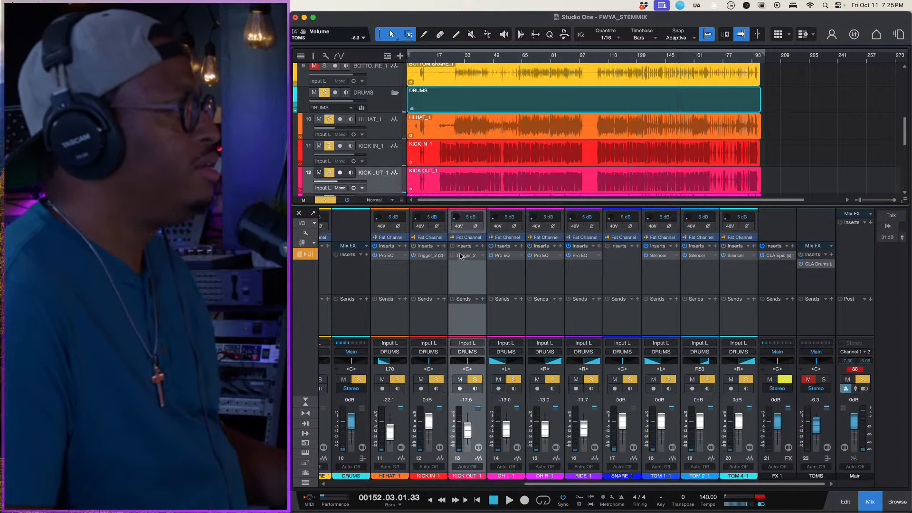
Add the mono API-550B equalizer as an insert after Trigger_2 on KICK IN_1.
click(444, 248)
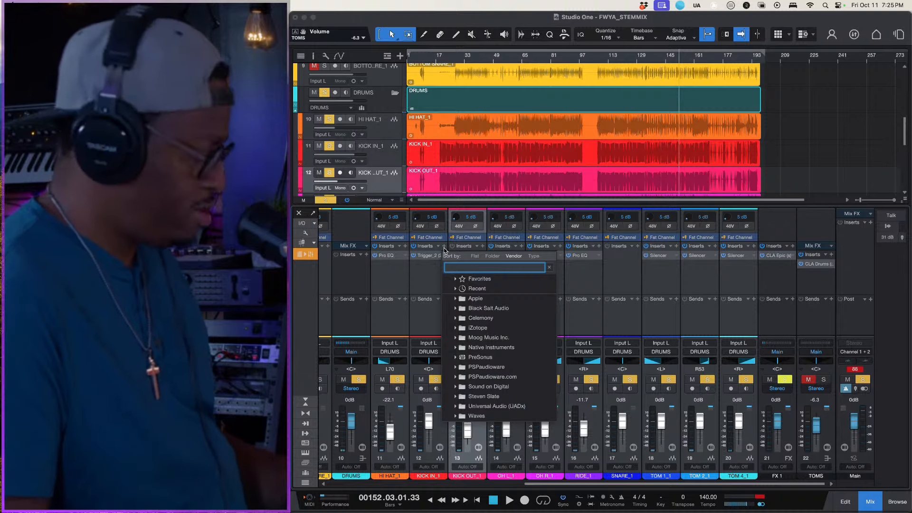
text(api)
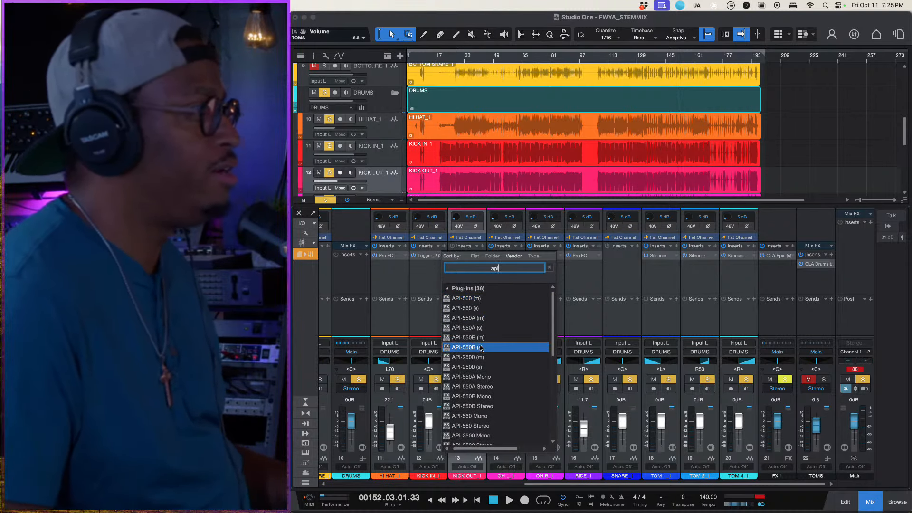
click(480, 340)
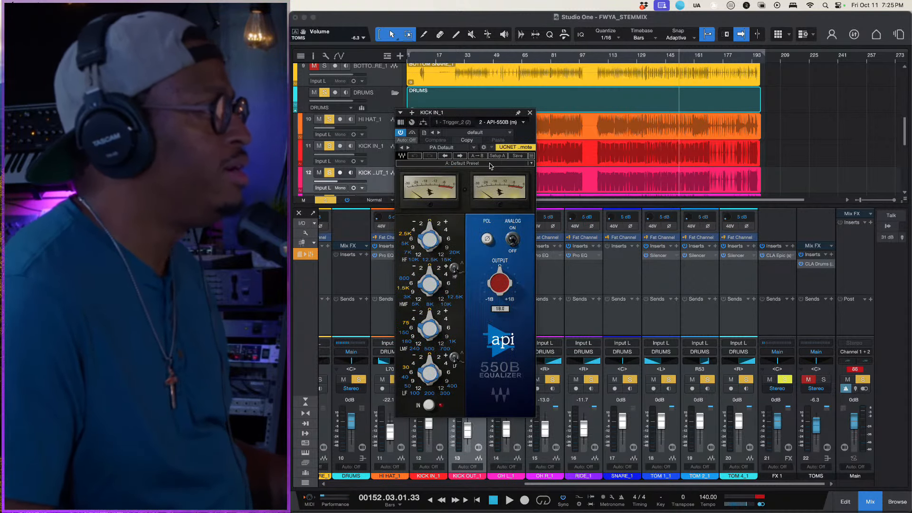
Load the Bd 3 drum preset in the API-550B on KICK IN_1 and listen to it with the drums.
click(491, 164)
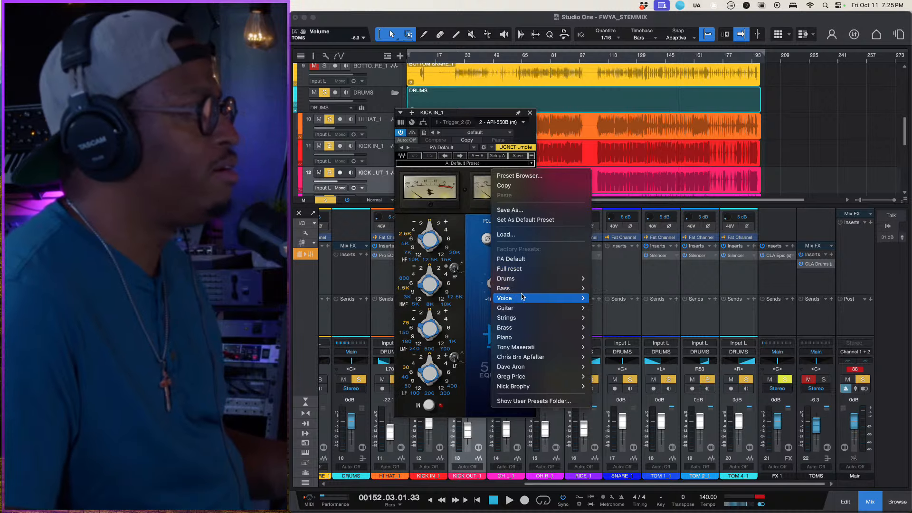
mouse_move(524, 284)
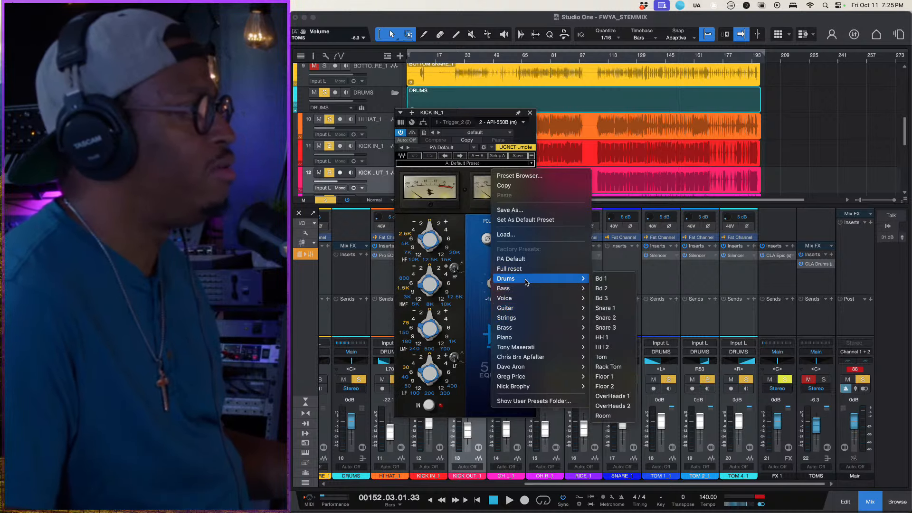
click(615, 298)
key(space)
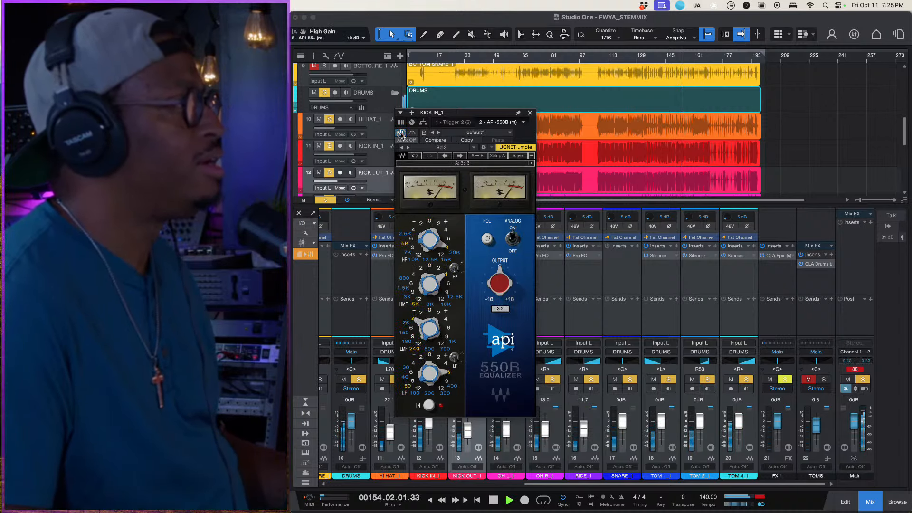
click(530, 114)
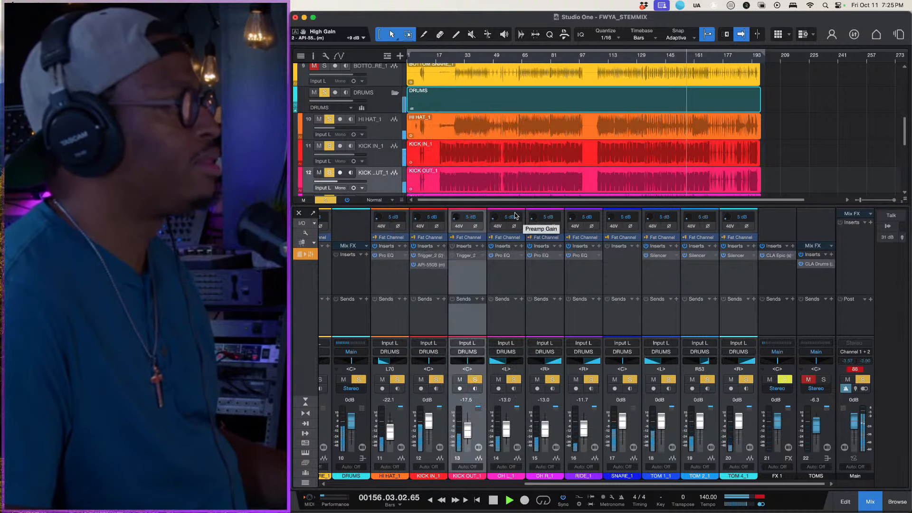
key(space)
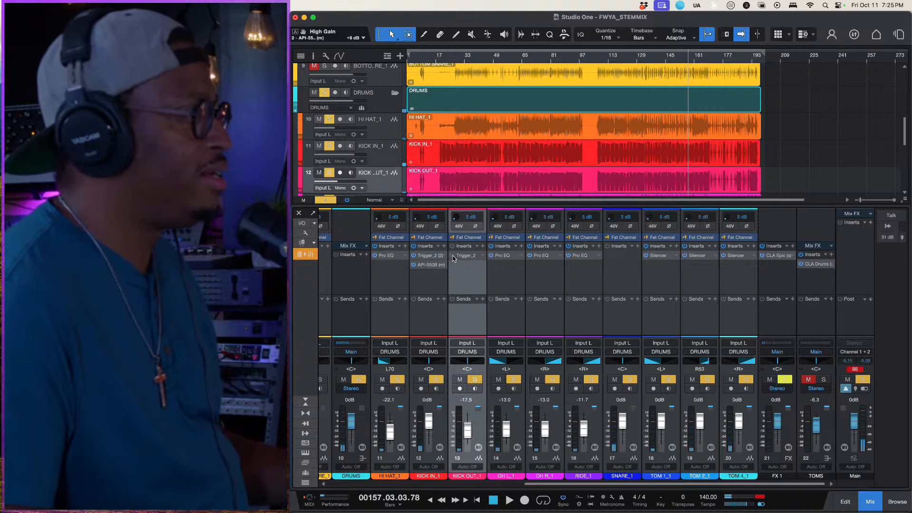
Hide the mixer console and make a complete duplicate of the SNARE_1 track.
click(496, 321)
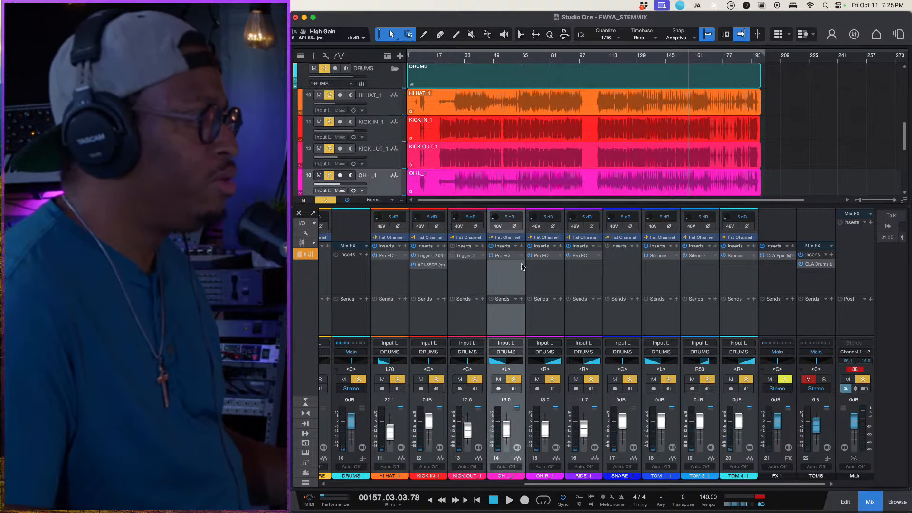
key(F3)
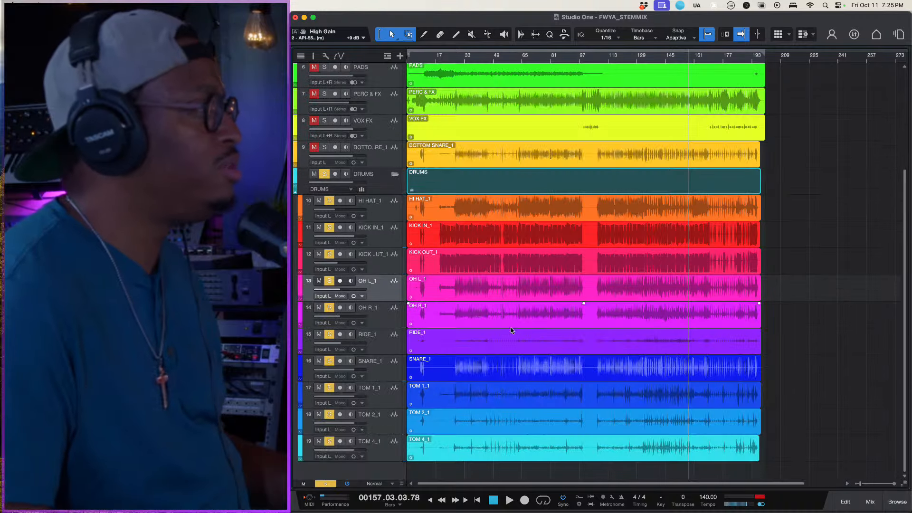
click(381, 366)
right_click(380, 366)
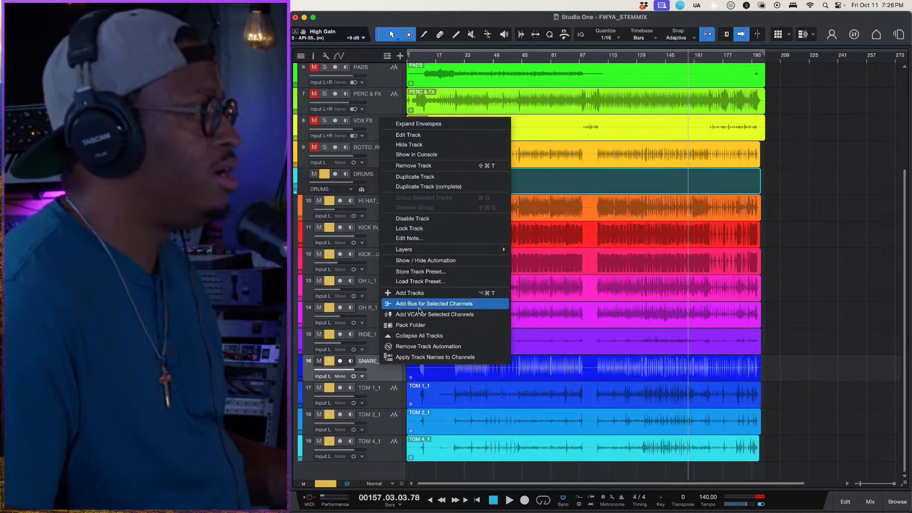
click(414, 186)
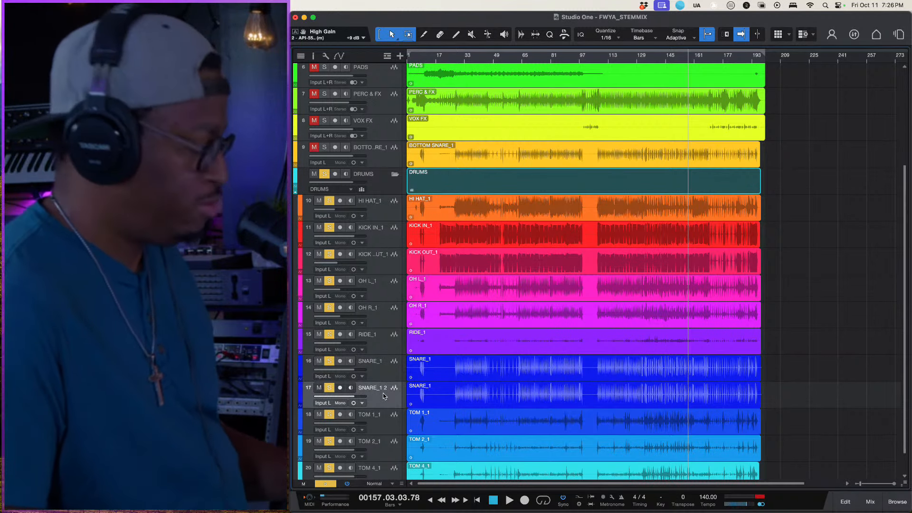
Show the mixer console, take the DRUMS folder channel out of solo, and play the full mix.
click(869, 502)
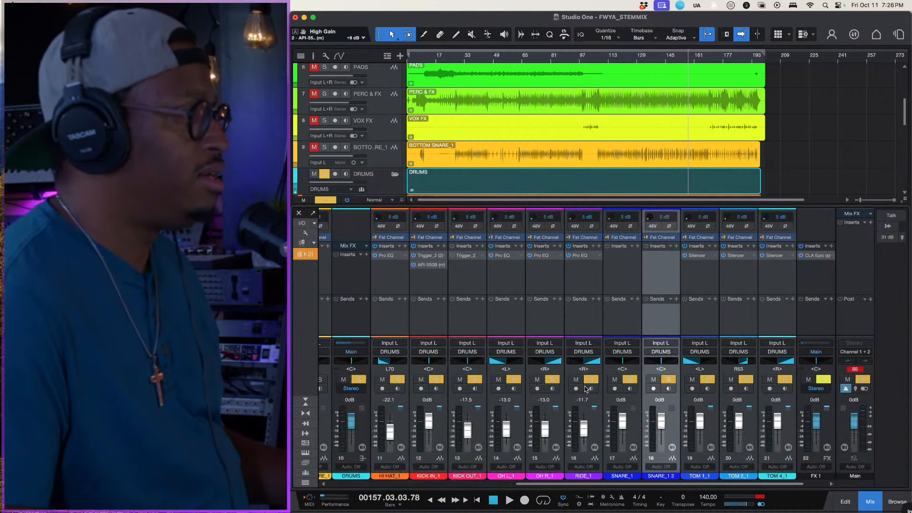
click(638, 246)
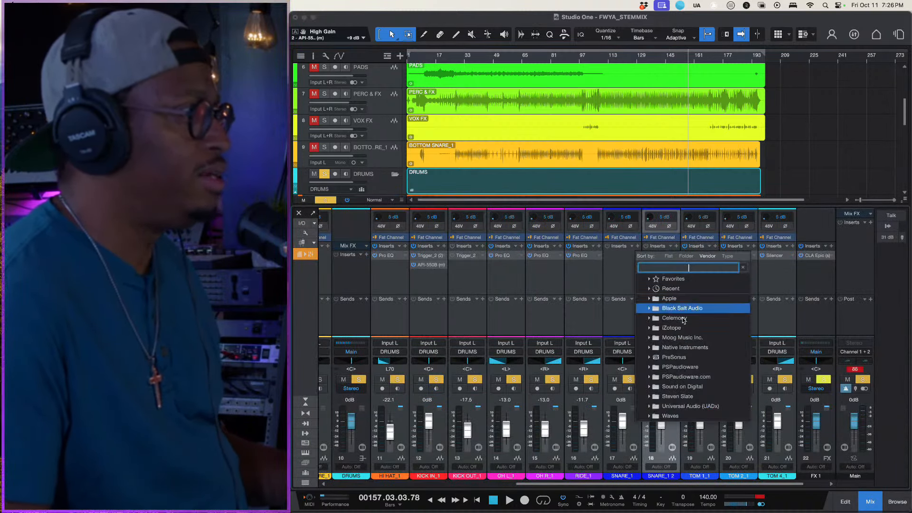
click(621, 277)
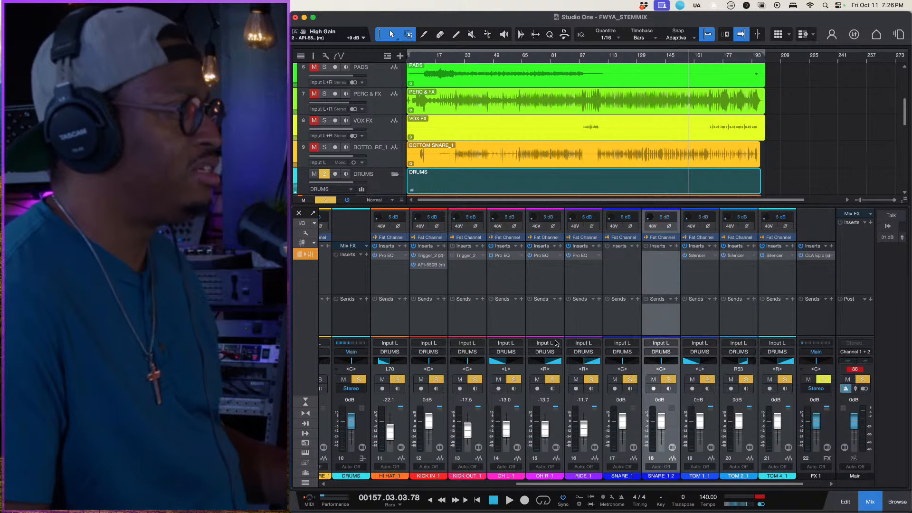
click(359, 379)
key(space)
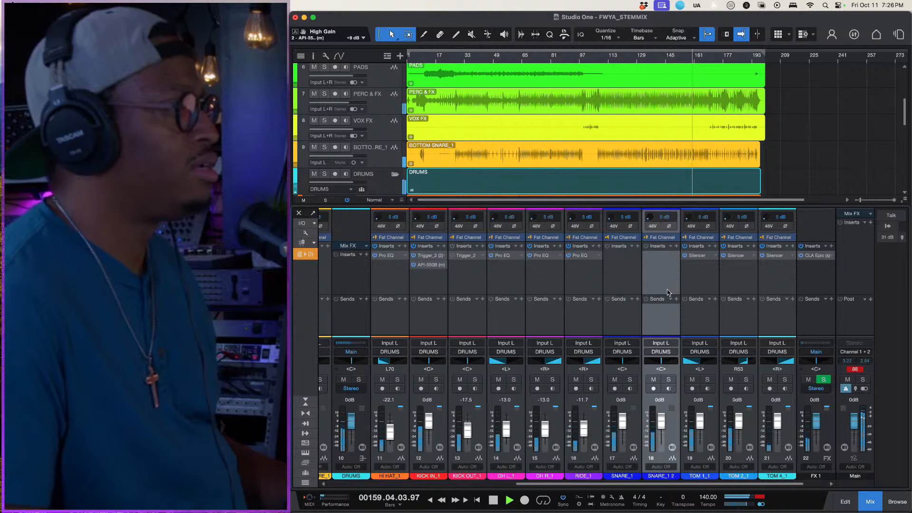
Mute and unmute the SNARE_1 2 channel to compare the full mix with and without it, and stop playback.
click(653, 380)
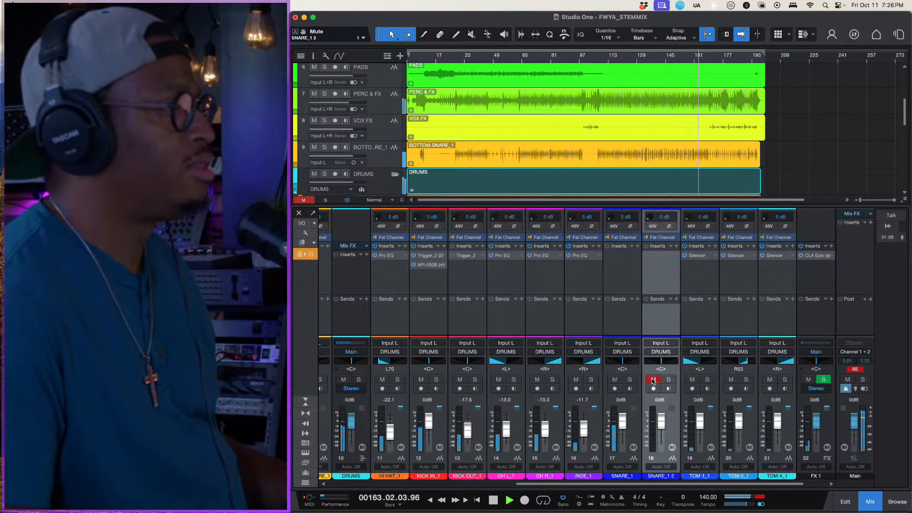
click(653, 380)
key(space)
Add Trigger 2 as an insert on the SNARE_1 2 channel.
click(655, 270)
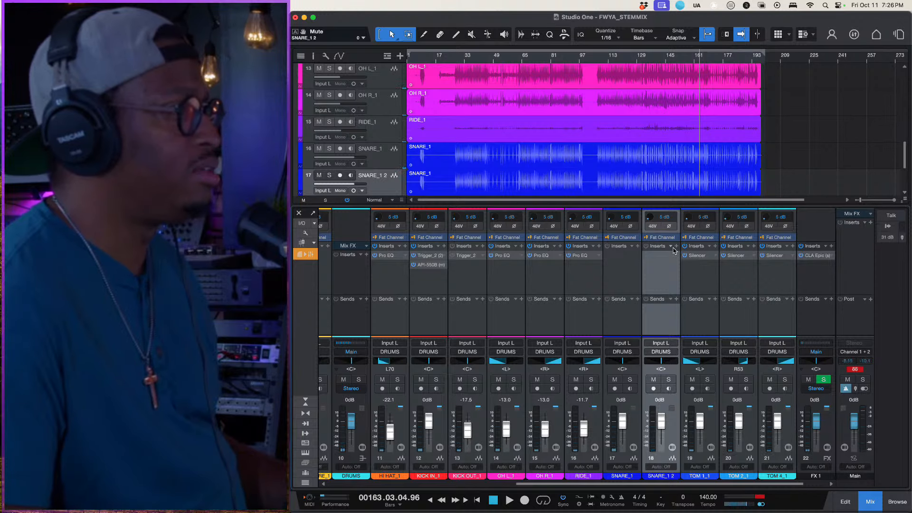
click(674, 248)
click(645, 259)
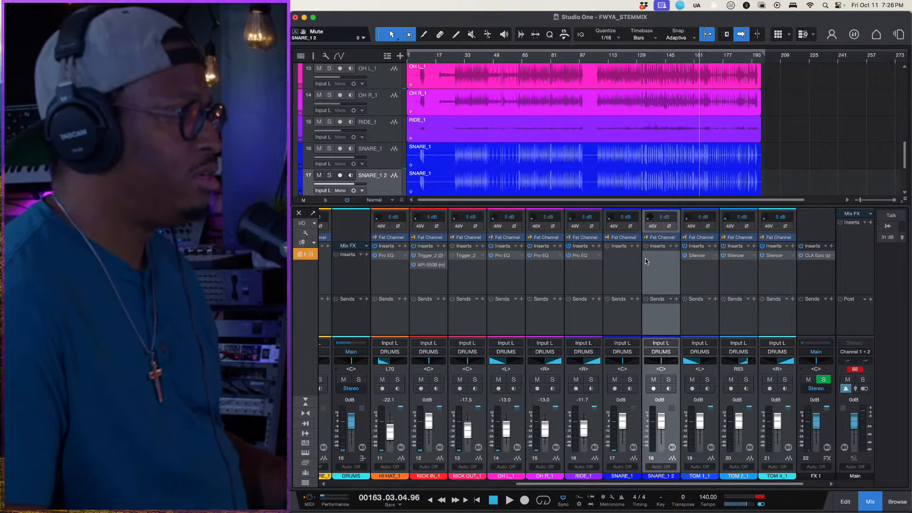
click(673, 248)
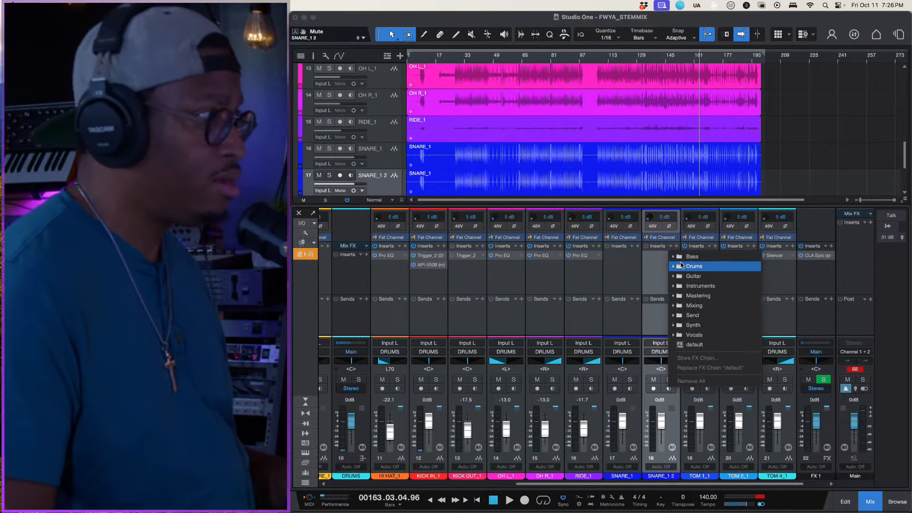
click(677, 246)
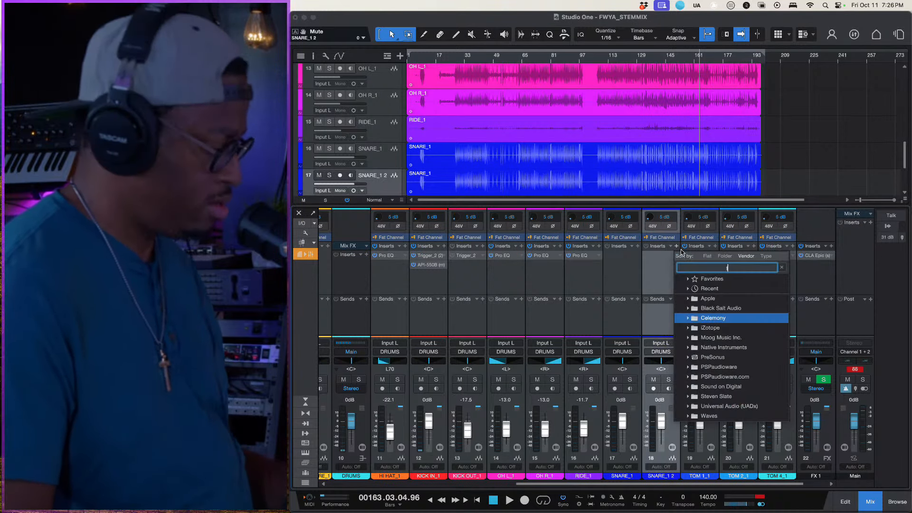
text(tri)
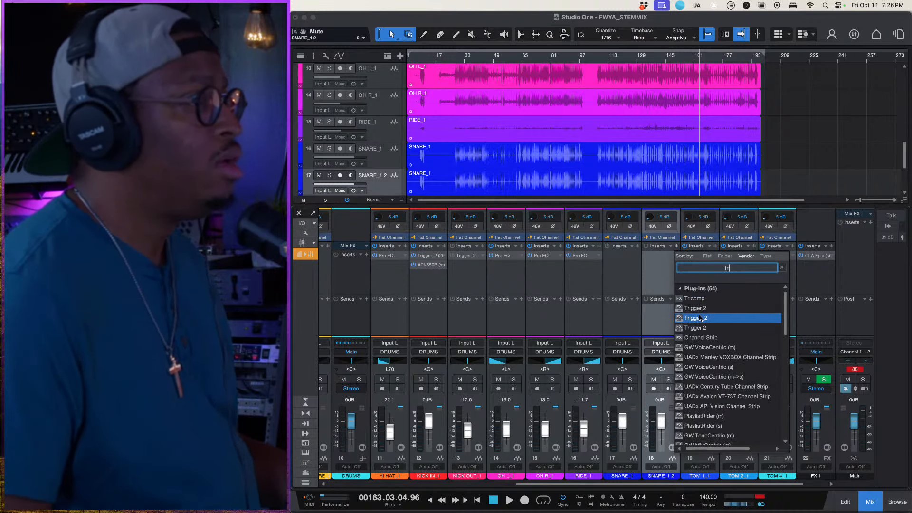
click(700, 318)
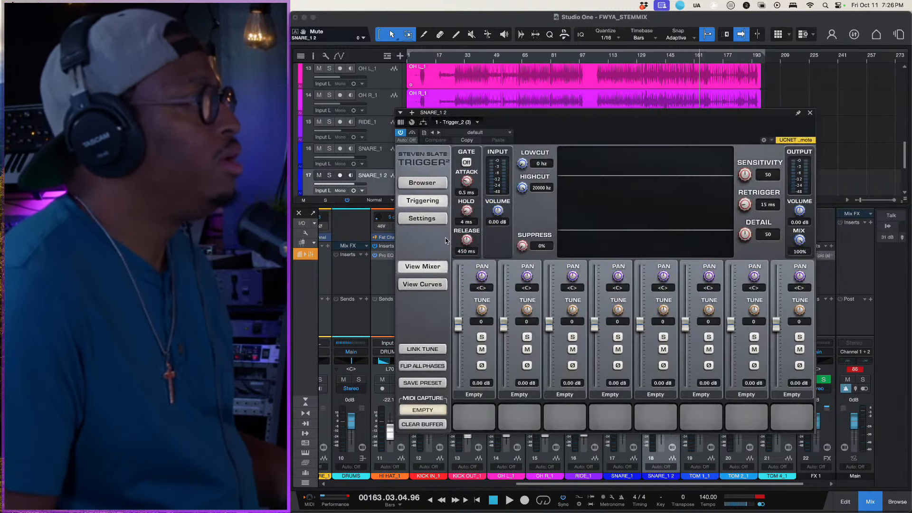
Load The Popcorn Snare Wallet.tci from the Yosh Drum Warehouse Vol. 2 snares into Trigger 2's first slot and audition it.
click(430, 183)
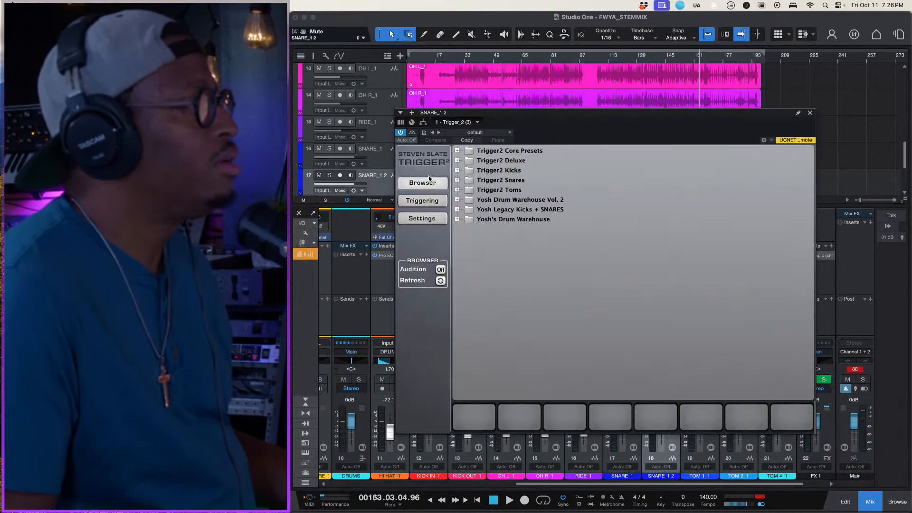
click(457, 200)
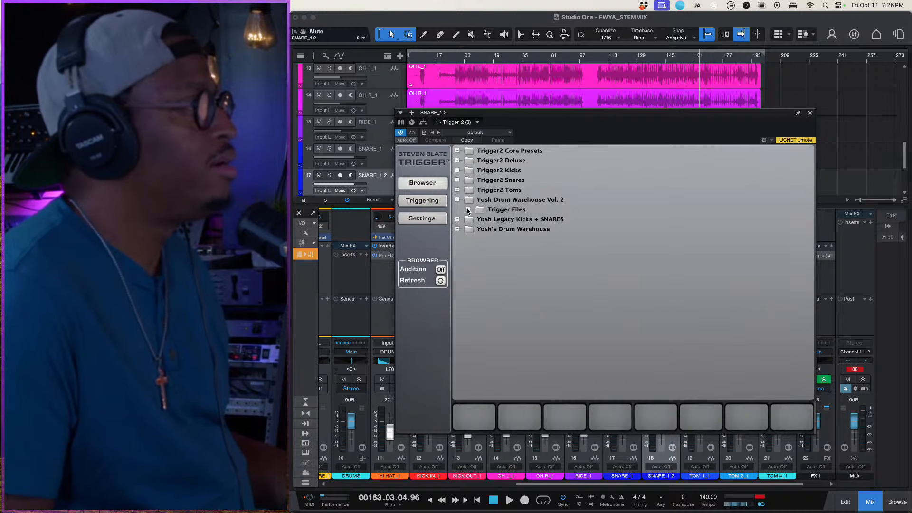
click(468, 209)
click(479, 239)
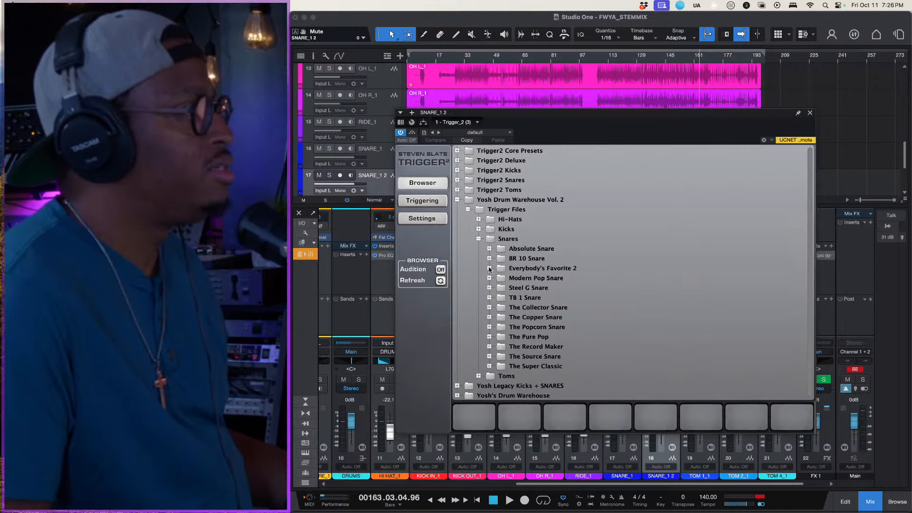
click(489, 327)
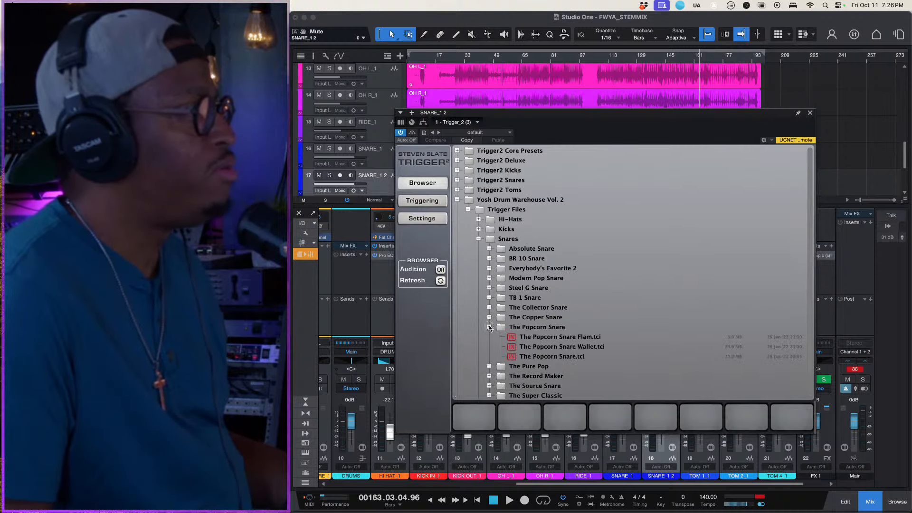
click(538, 351)
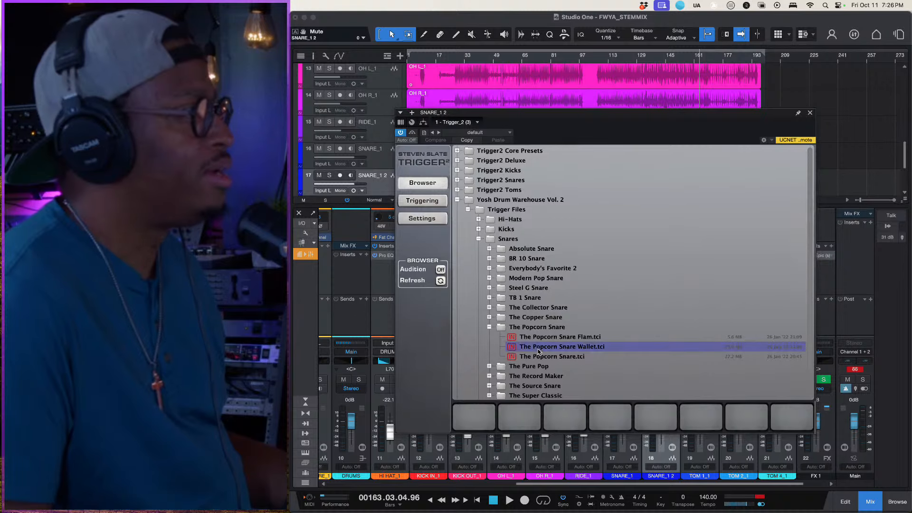
double_click(525, 349)
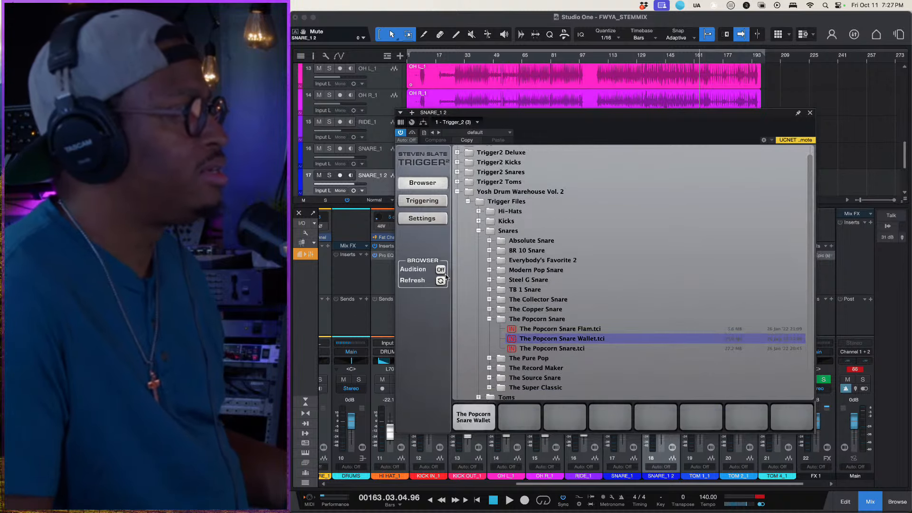
click(463, 427)
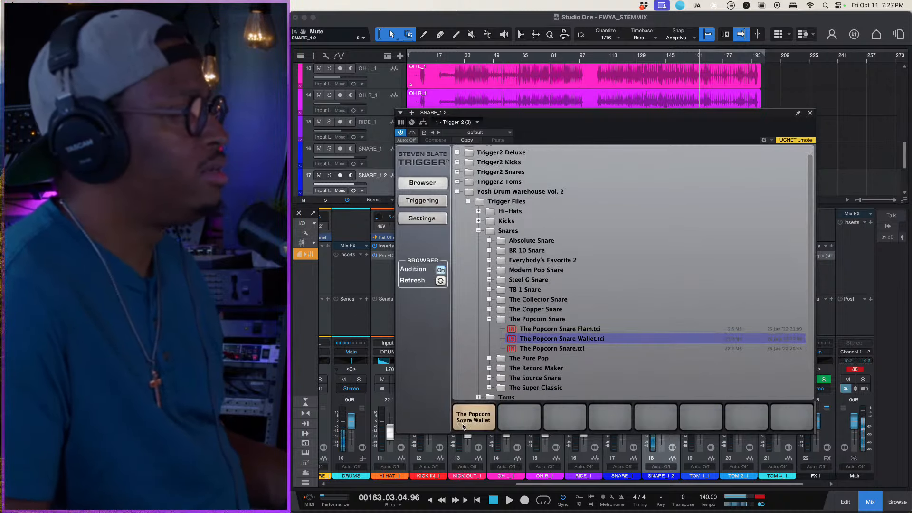
Listen to the triggered snare in the full mix with Trigger 2's triggering view open, and solo the DRUMS folder.
click(423, 201)
key(space)
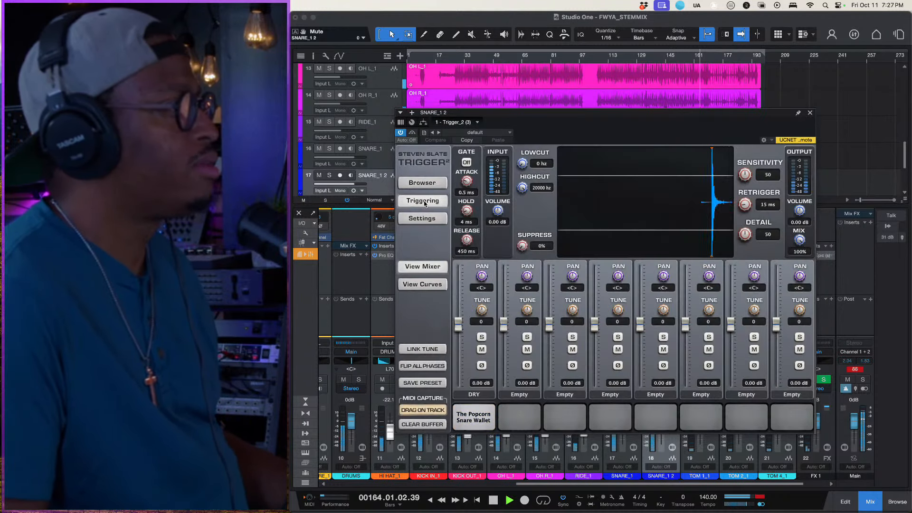
scroll(357, 157, up, 5)
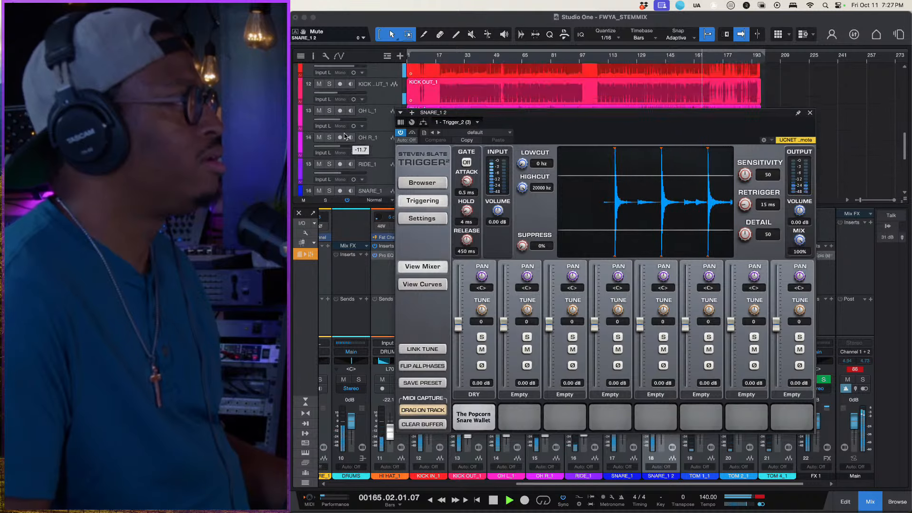
scroll(345, 136, up, 1)
click(325, 105)
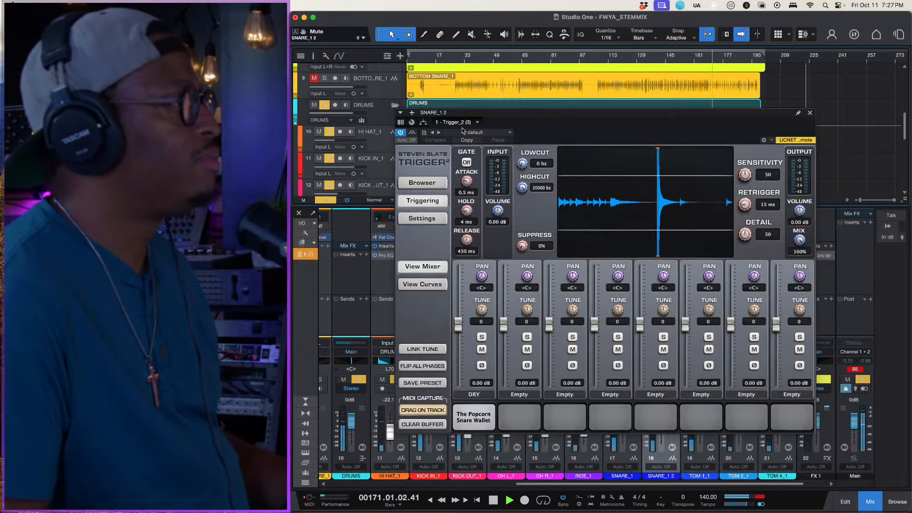
Compare the soloed drums with SNARE_1 2 muted and unmuted, and raise the Popcorn Snare Wallet sample's level to 2.20 dB.
scroll(376, 141, down, 10)
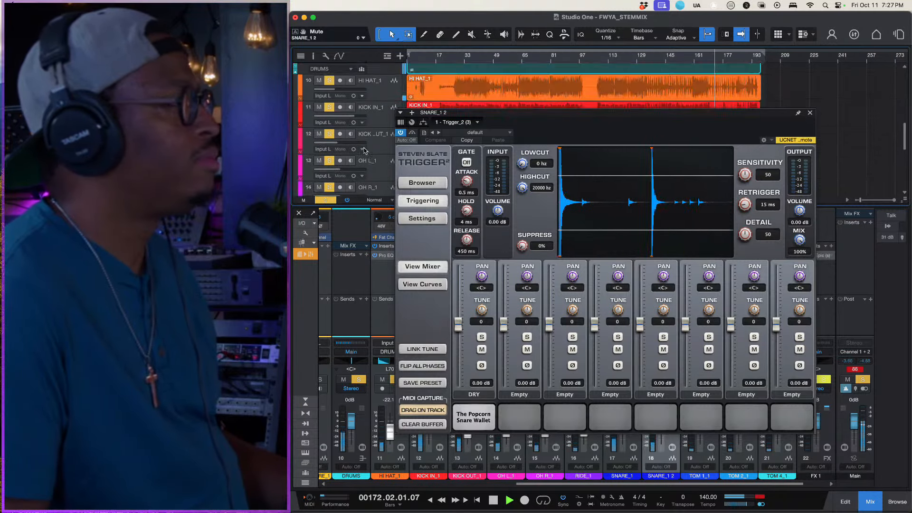
scroll(364, 151, down, 1)
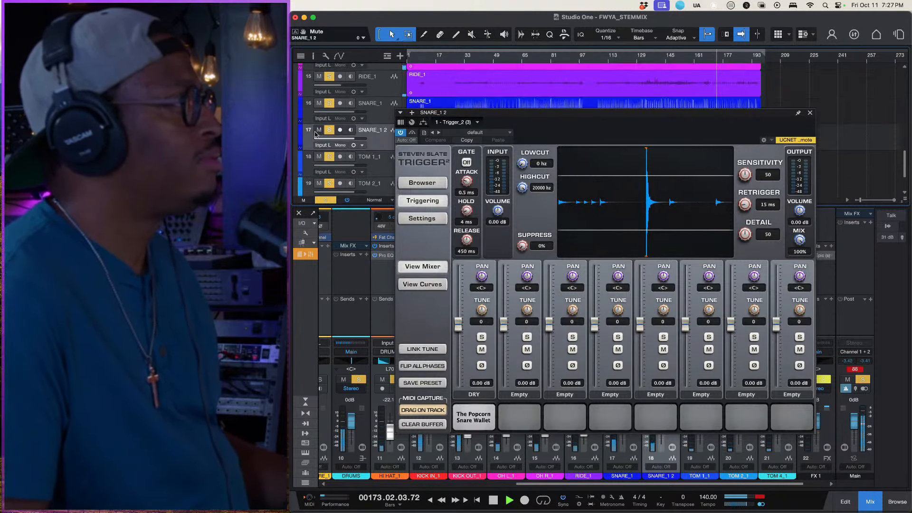
click(319, 130)
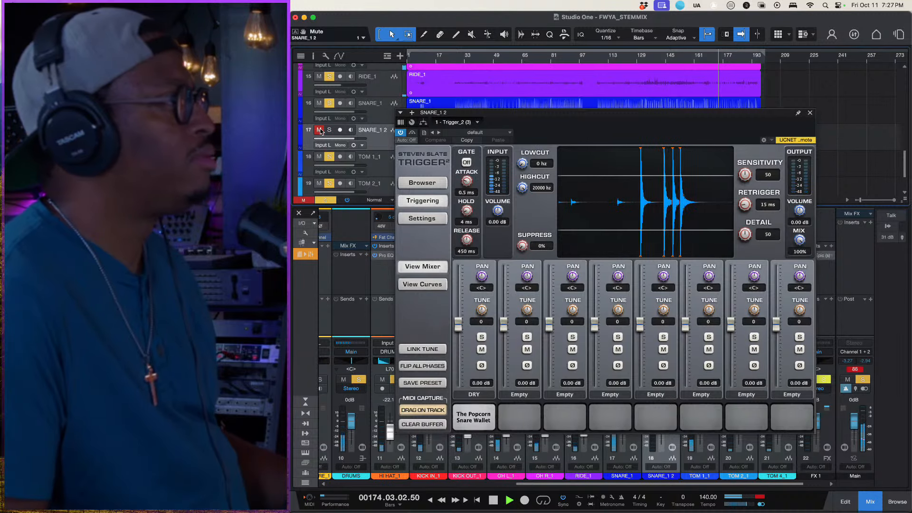
click(320, 130)
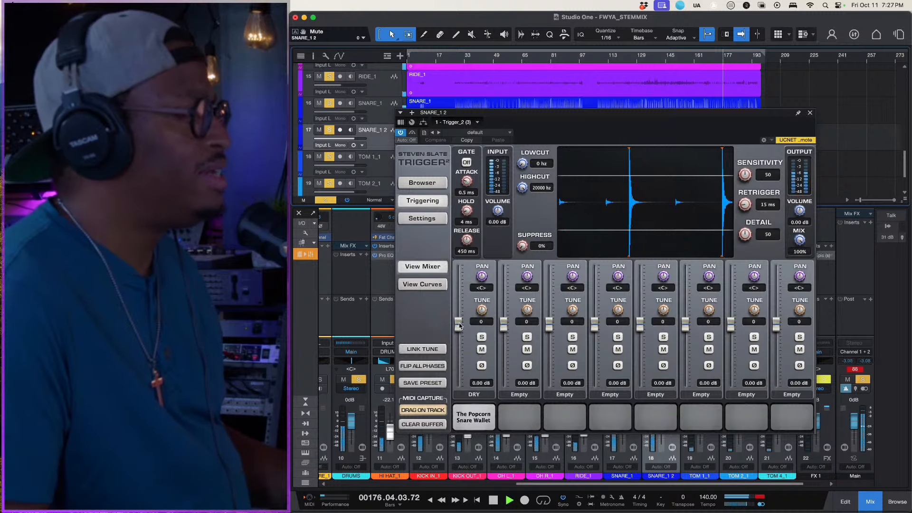
drag(459, 325, 459, 318)
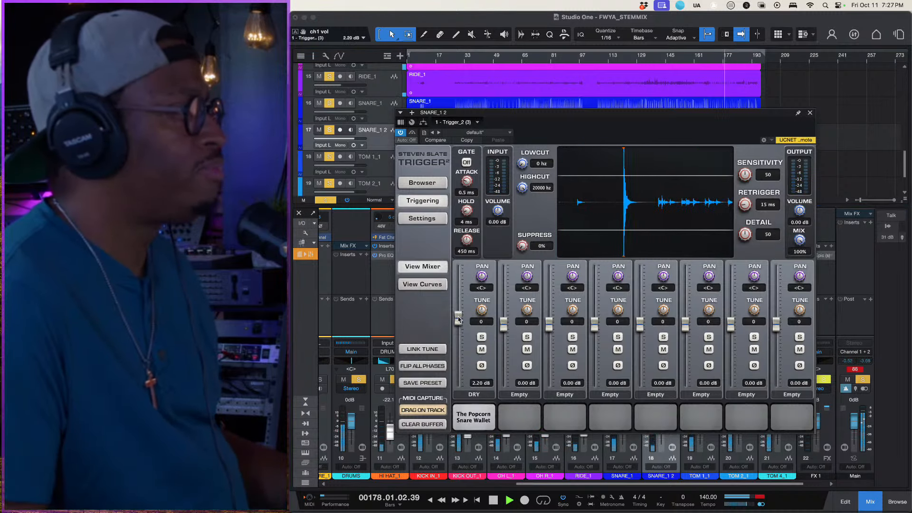
key(space)
Load Bret Snr 1_01~4.wav from Yosh Legacy Drum Samples in Yosh's Drum Warehouse into Trigger 2's second slot and close the plug-in window.
click(416, 184)
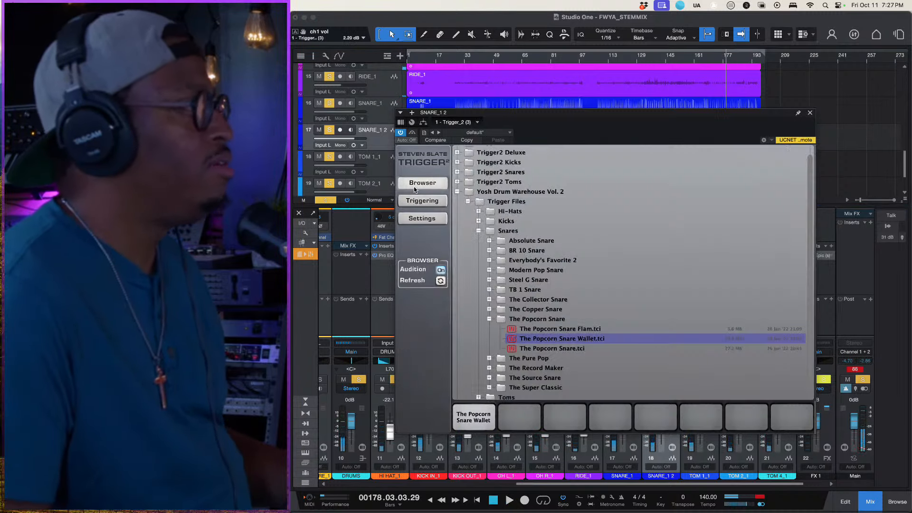
scroll(483, 338, down, 2)
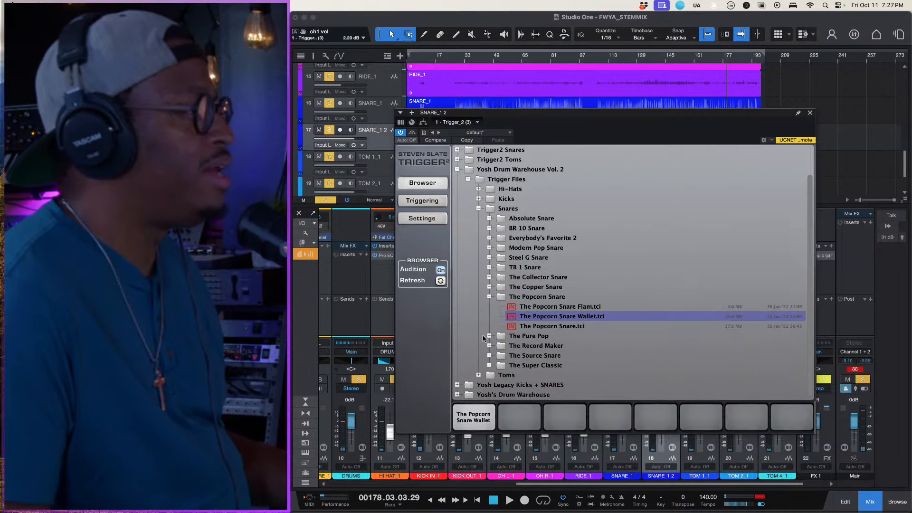
click(457, 395)
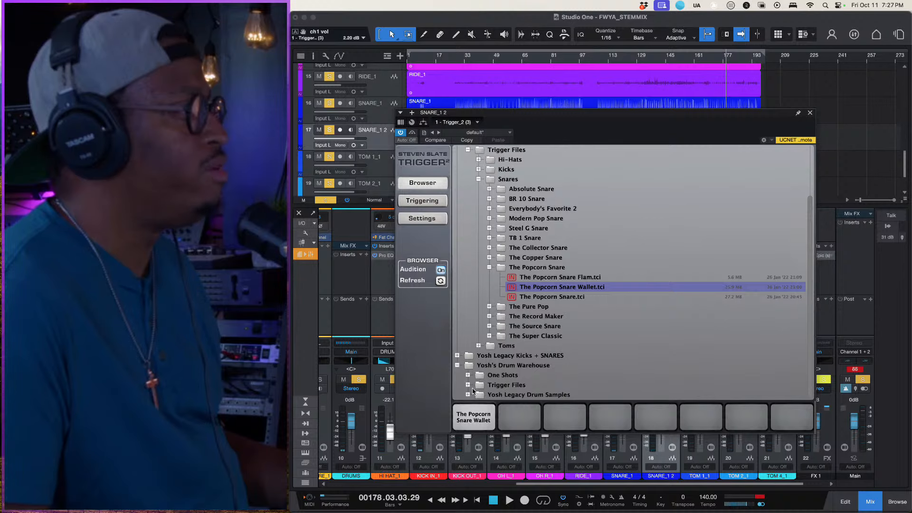
click(468, 394)
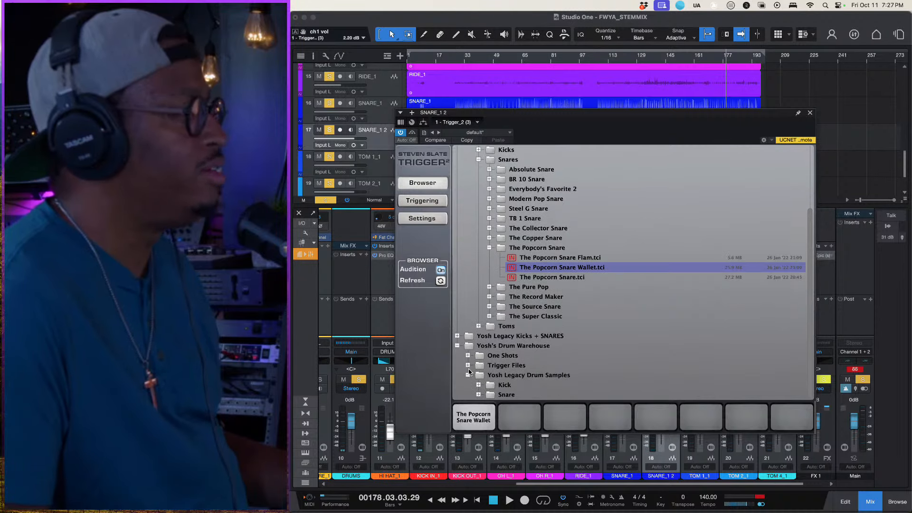
click(478, 395)
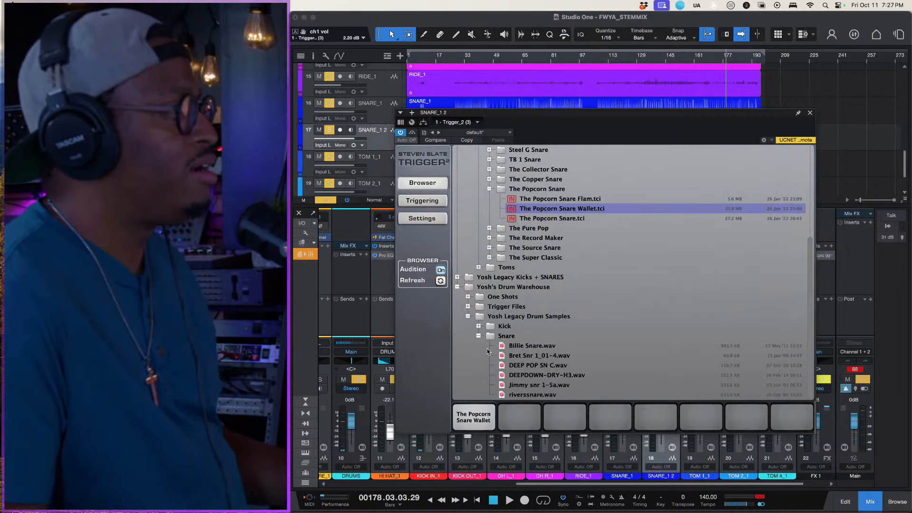
click(520, 360)
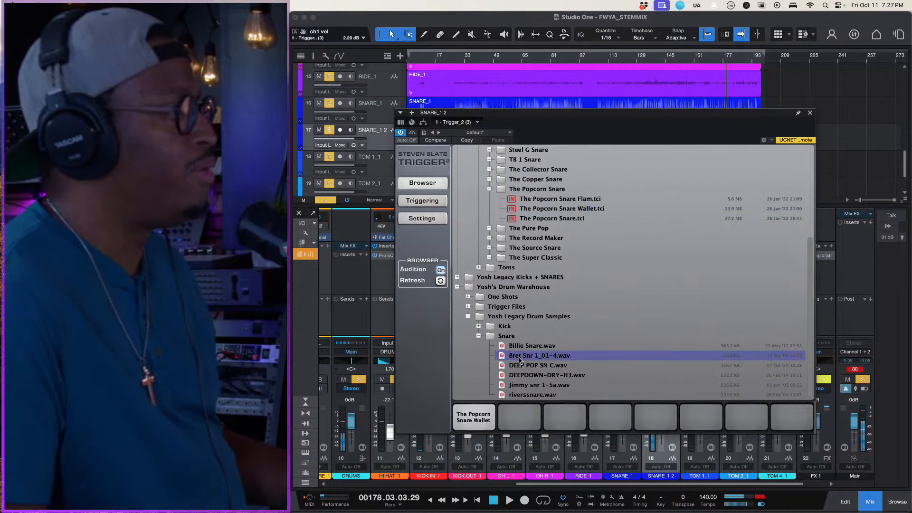
drag(520, 356, 529, 421)
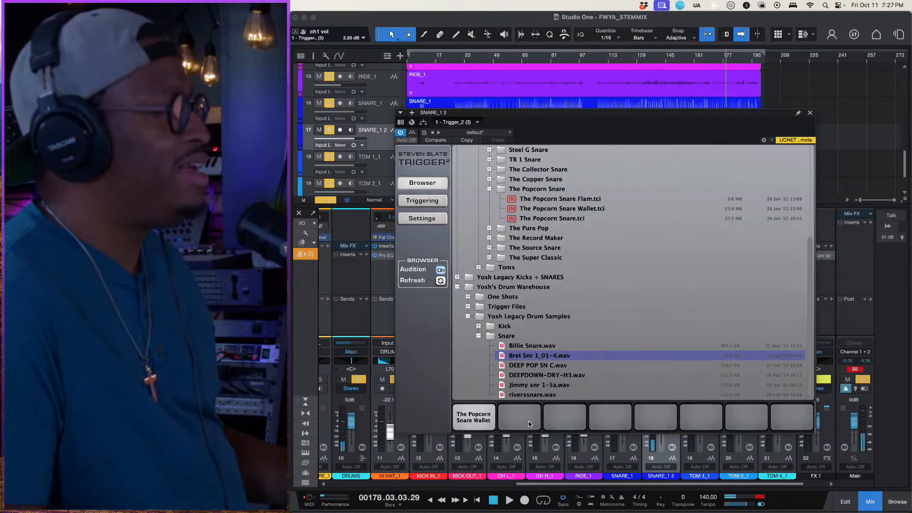
click(422, 201)
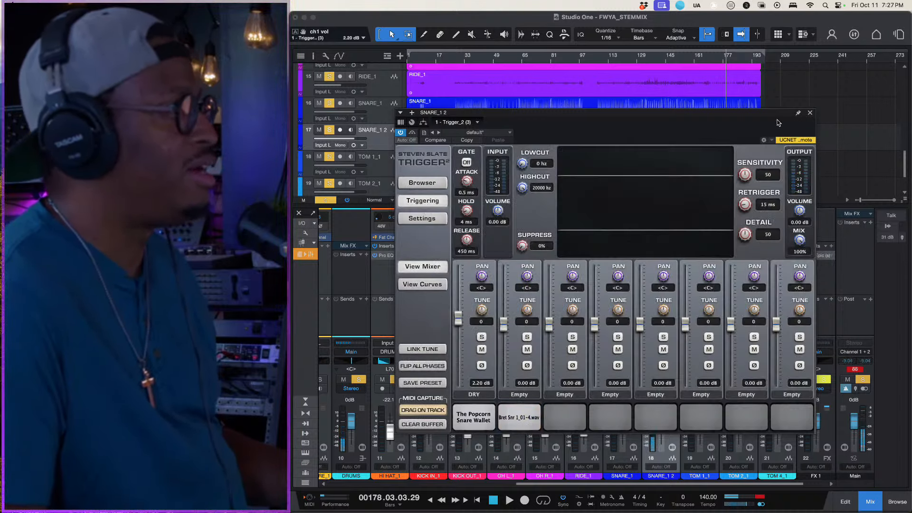
click(810, 114)
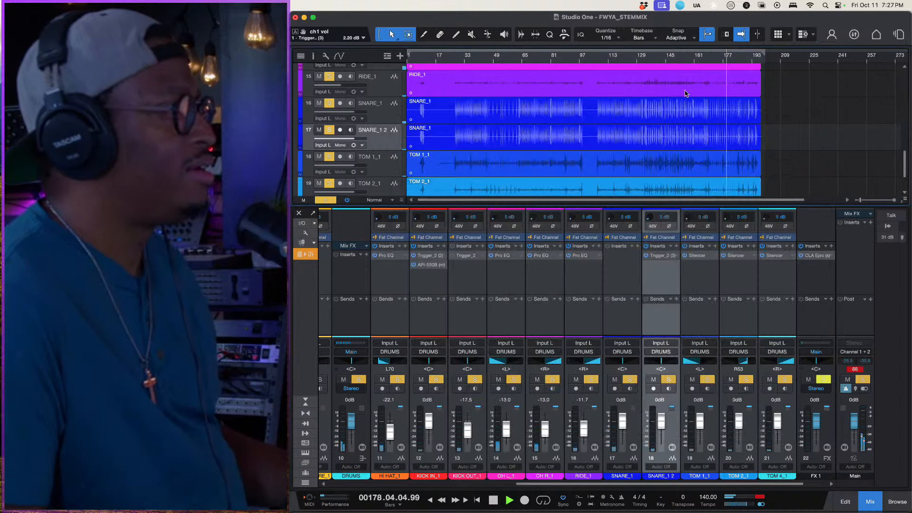
Set the SNARE_1 2 channel fader to -0.4 dB and lower the Bret Snr sample in Trigger 2 to -2.07 dB during playback.
key(space)
click(667, 58)
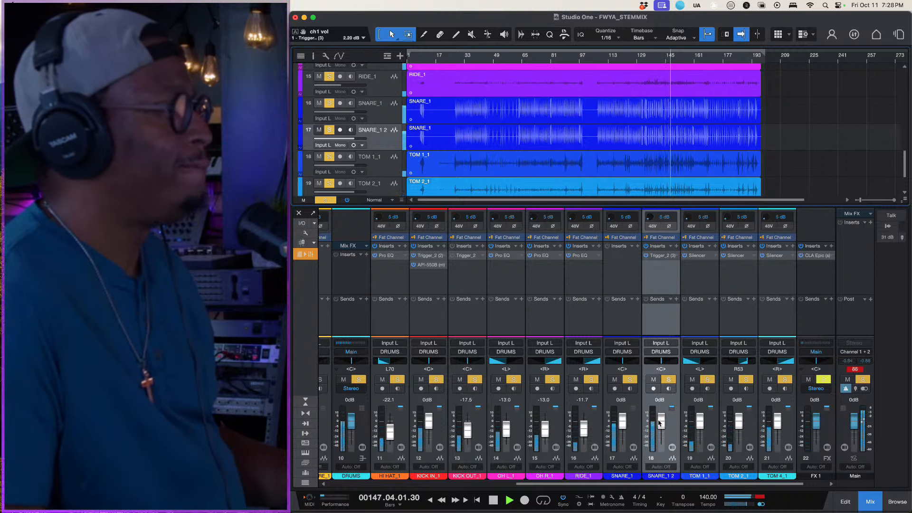
drag(661, 421, 661, 422)
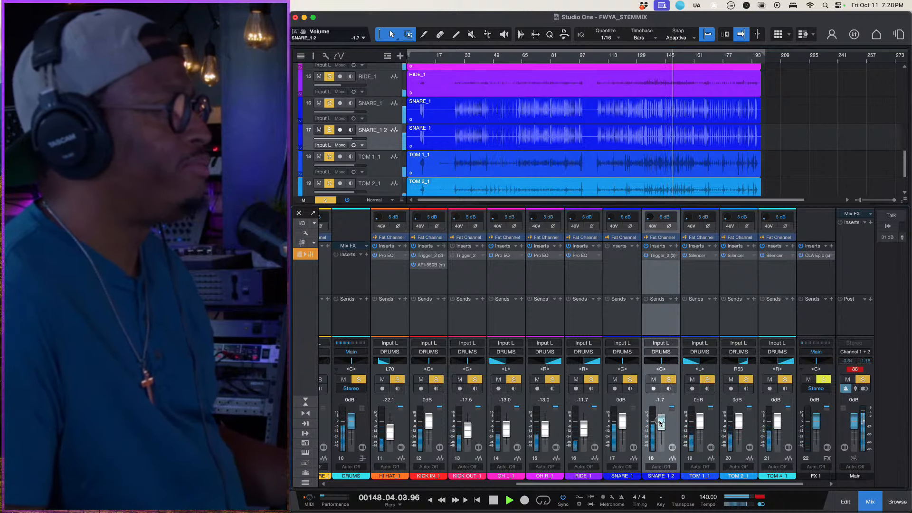
click(663, 255)
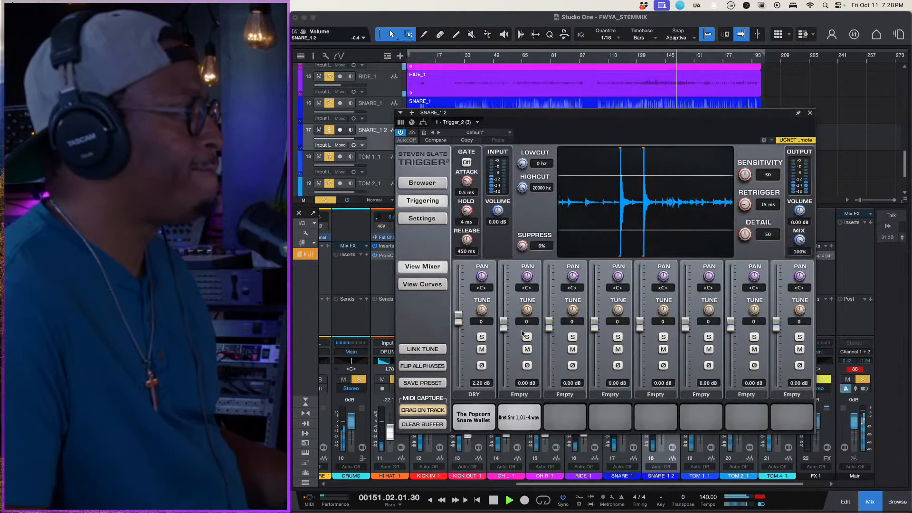
drag(504, 325, 505, 331)
key(space)
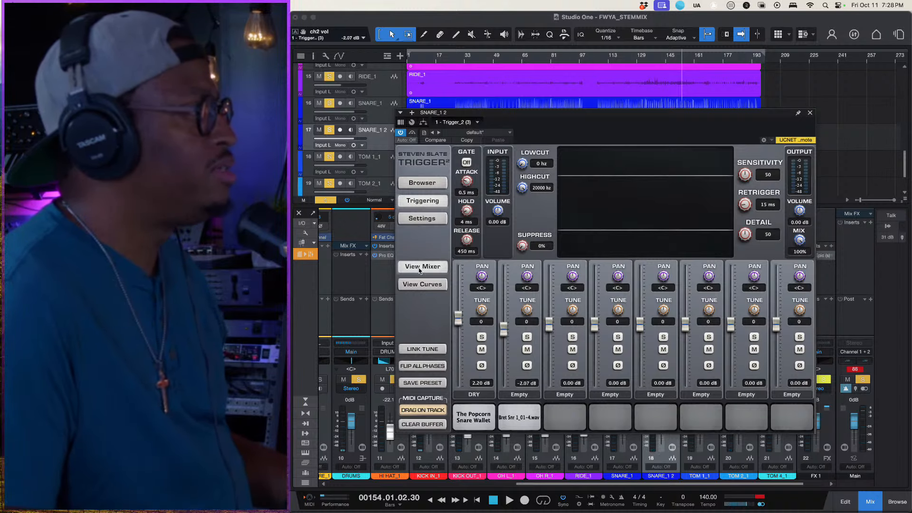
Audition the BR 10 and Everybody's Favorite 2 snares and load Everybody's Favorite 2 With Rim.tci into Trigger 2's third slot.
click(421, 182)
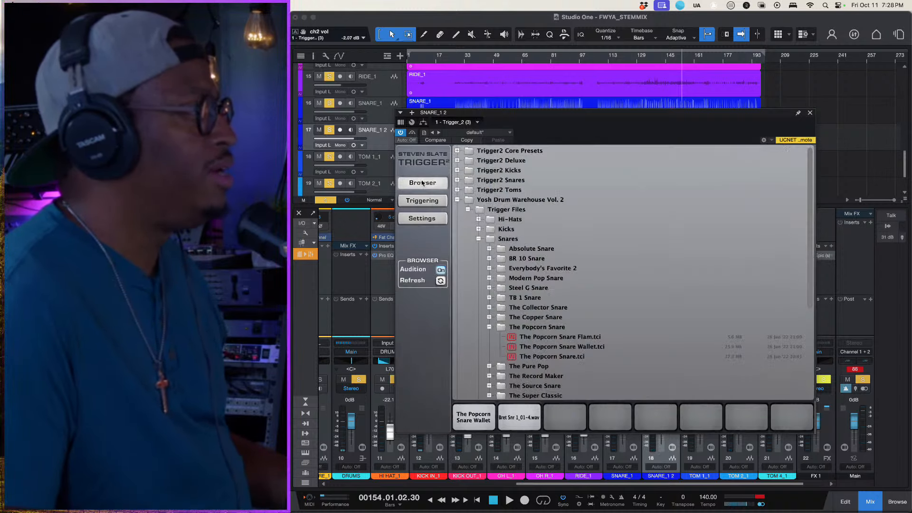
click(489, 327)
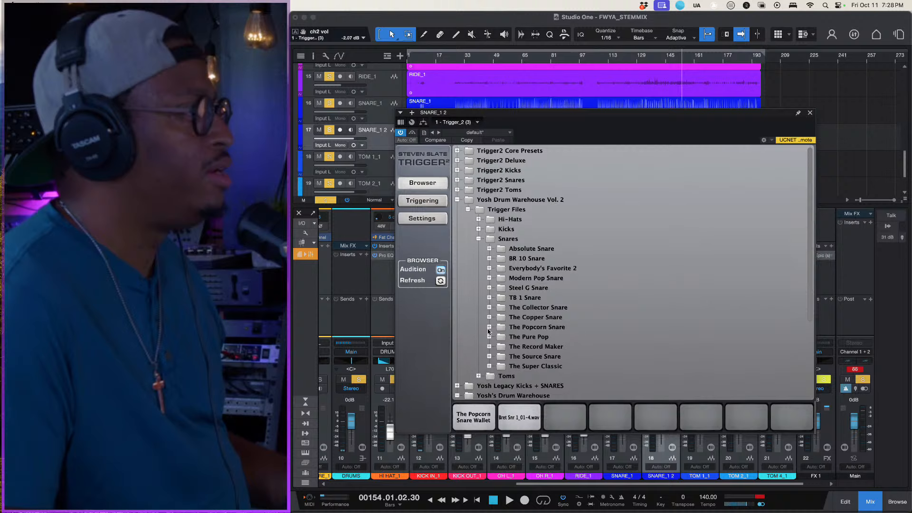
click(490, 259)
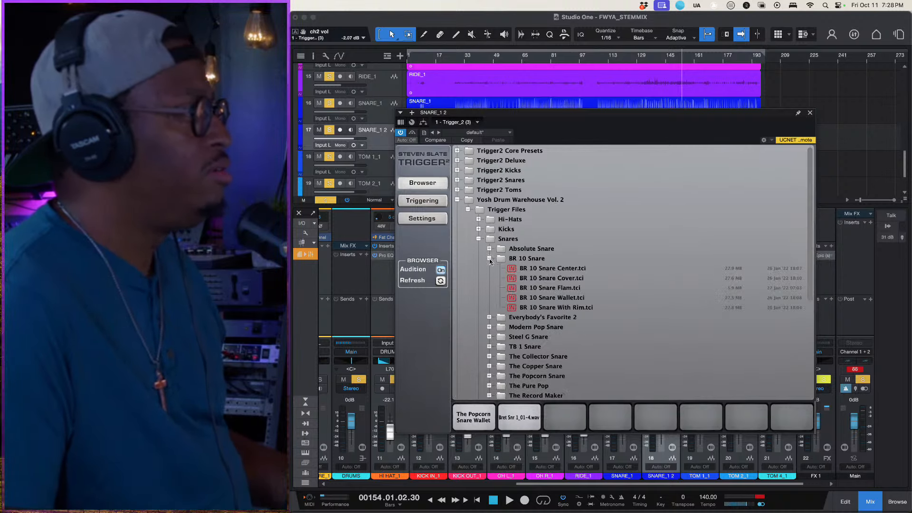
click(542, 298)
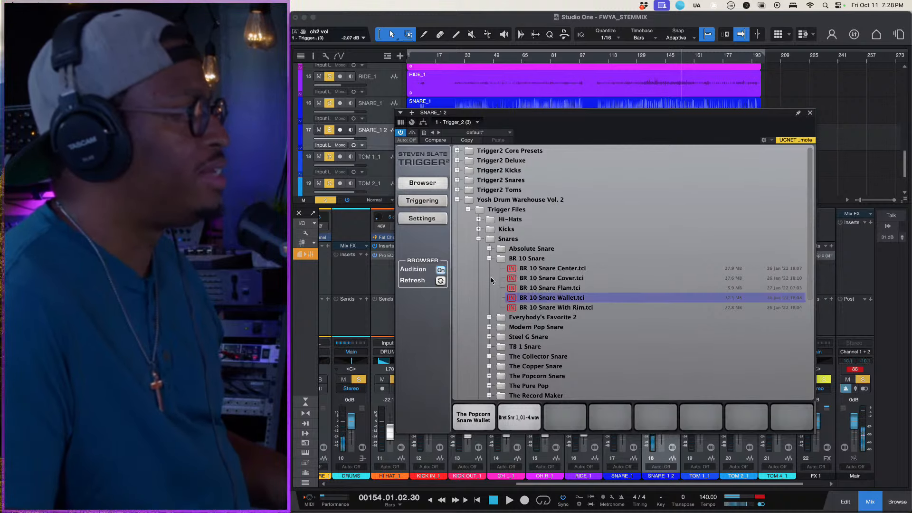
click(489, 317)
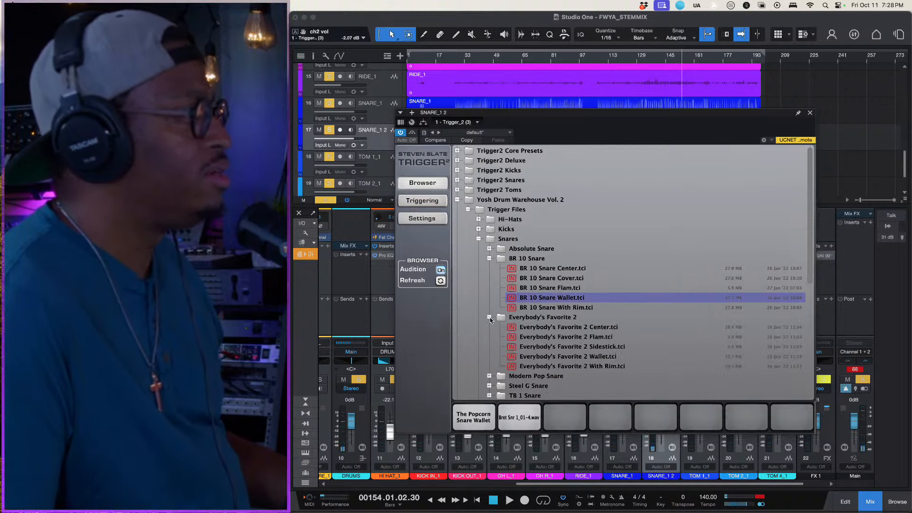
click(546, 348)
click(545, 356)
click(543, 367)
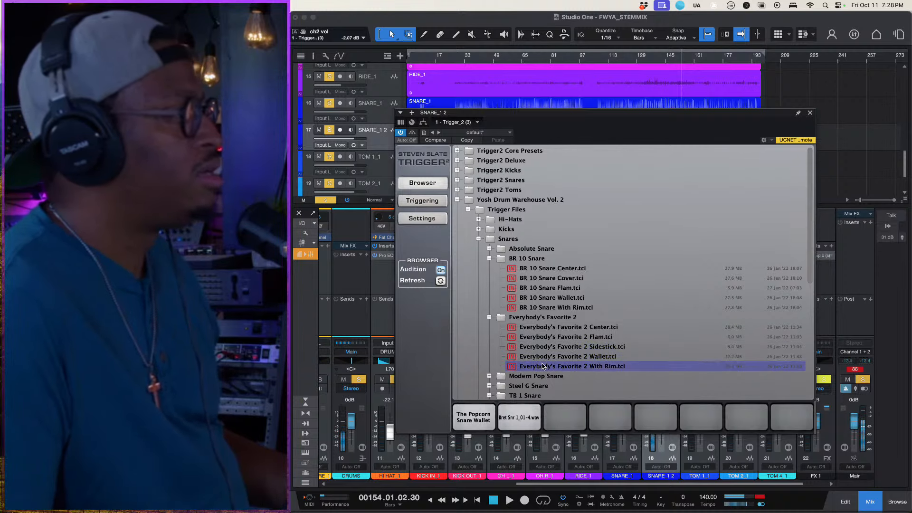
double_click(543, 366)
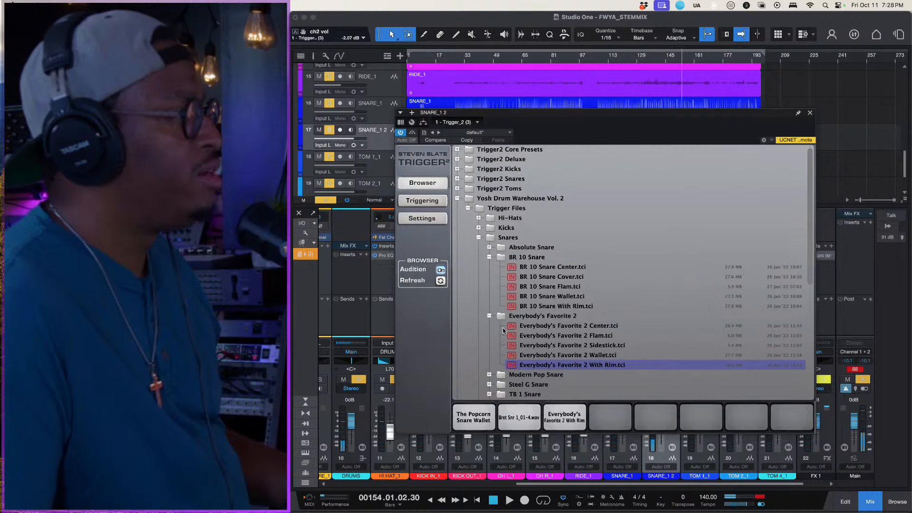
Set the Everybody's Favorite 2 With Rim sample's articulation to WITH OH in the triggering view and audition it.
click(421, 202)
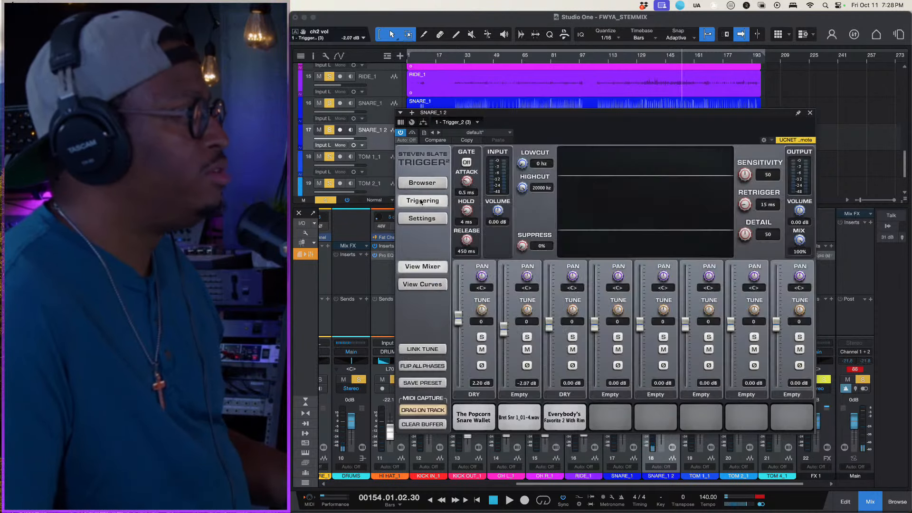
click(564, 396)
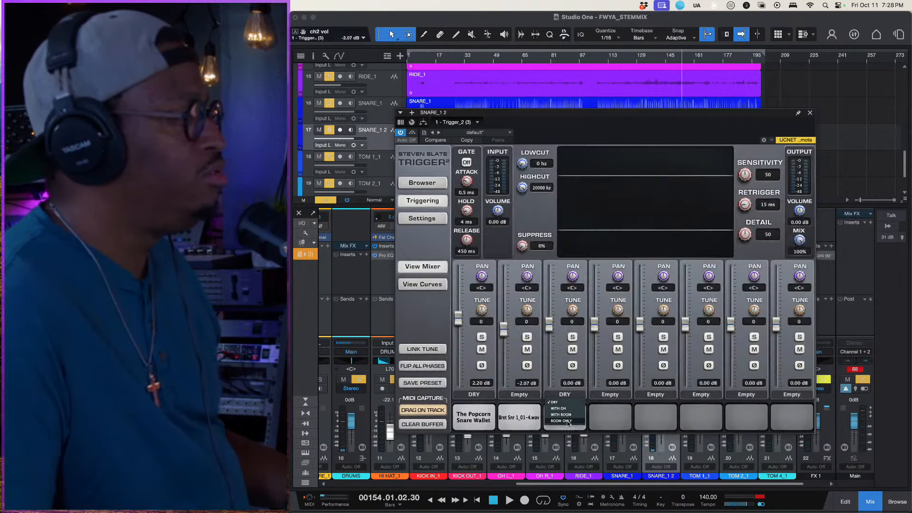
click(565, 409)
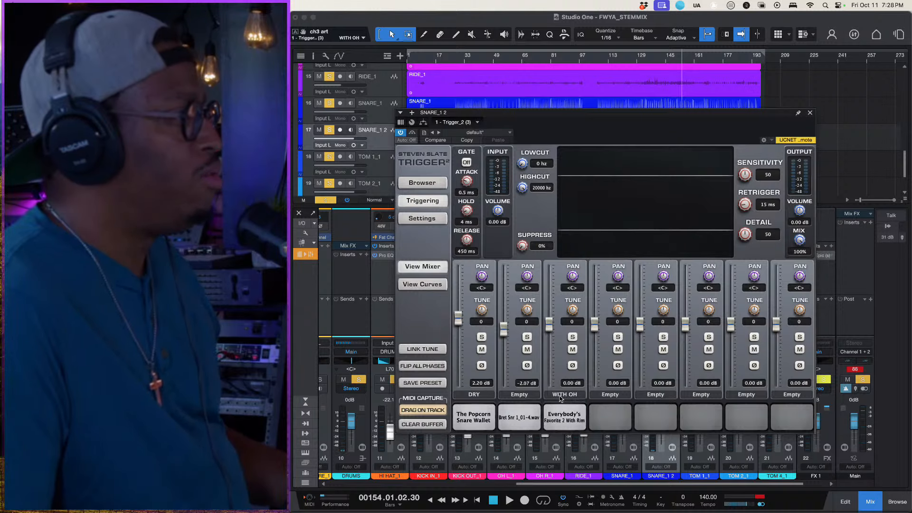
click(546, 415)
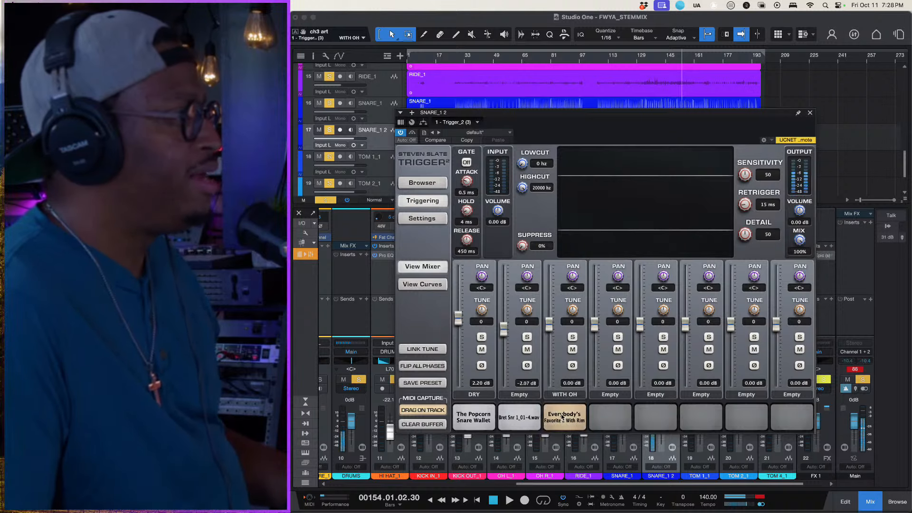
Audition the Popcorn Snare Wallet sample with the WITH OH and WITH ROOM articulations and settle on WITH OH.
click(475, 395)
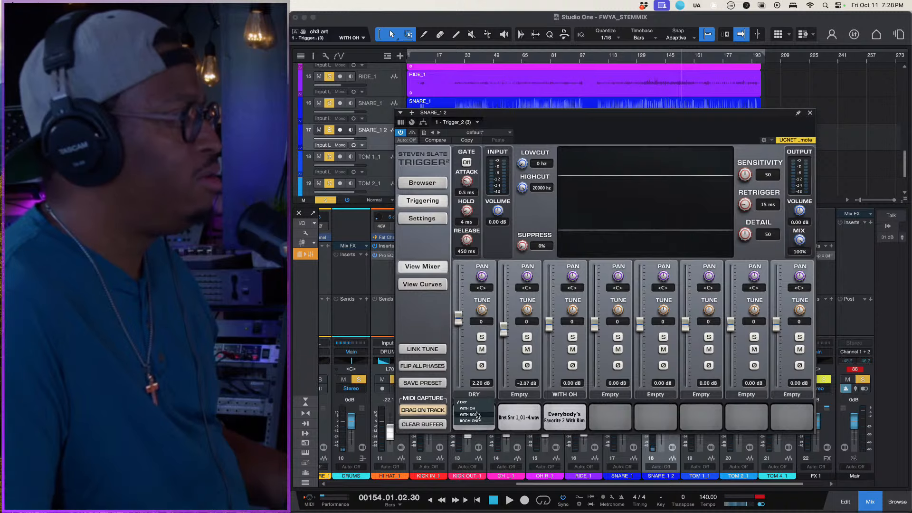
click(476, 409)
click(478, 421)
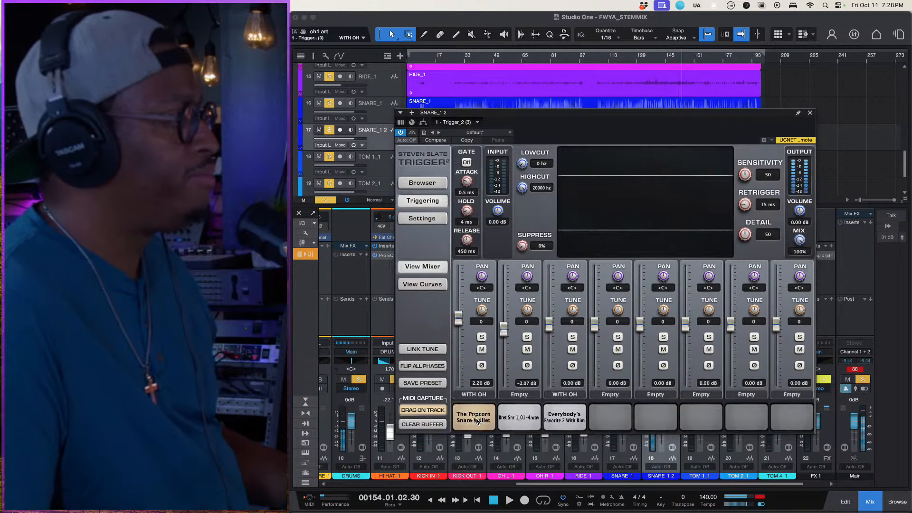
click(480, 395)
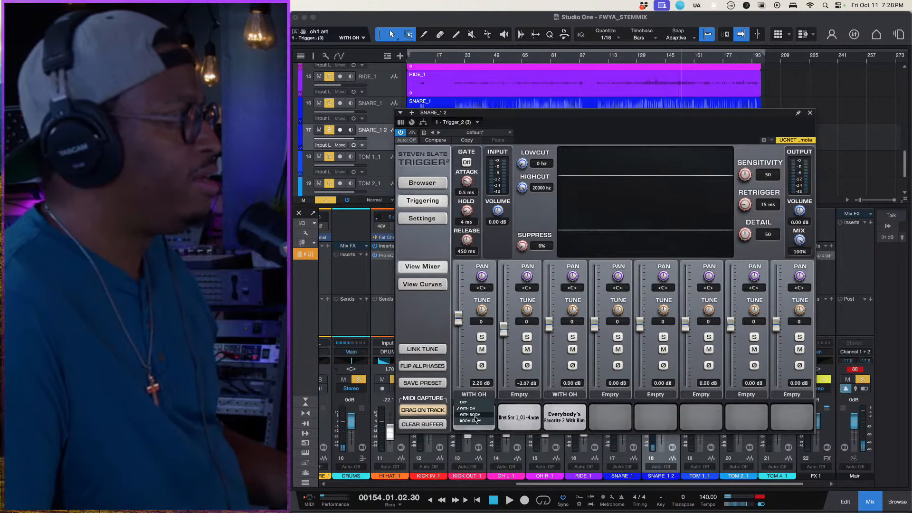
click(475, 415)
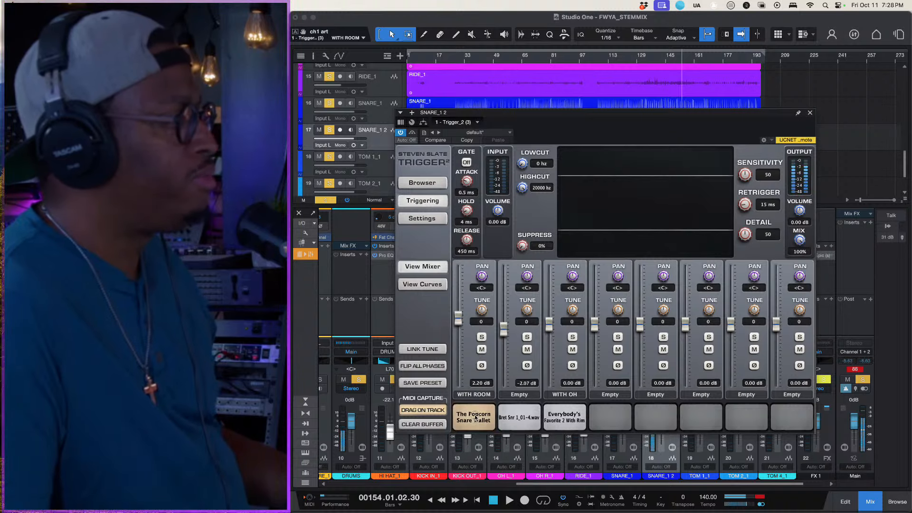
click(479, 395)
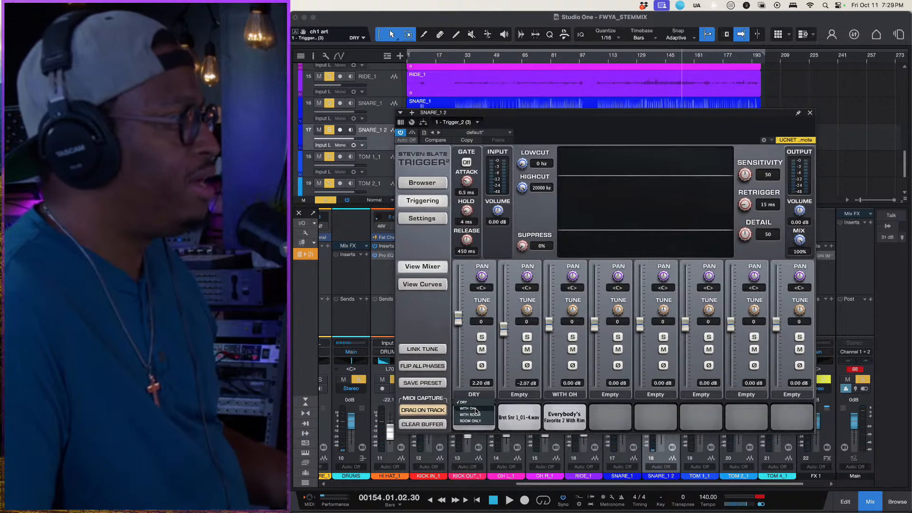
click(475, 409)
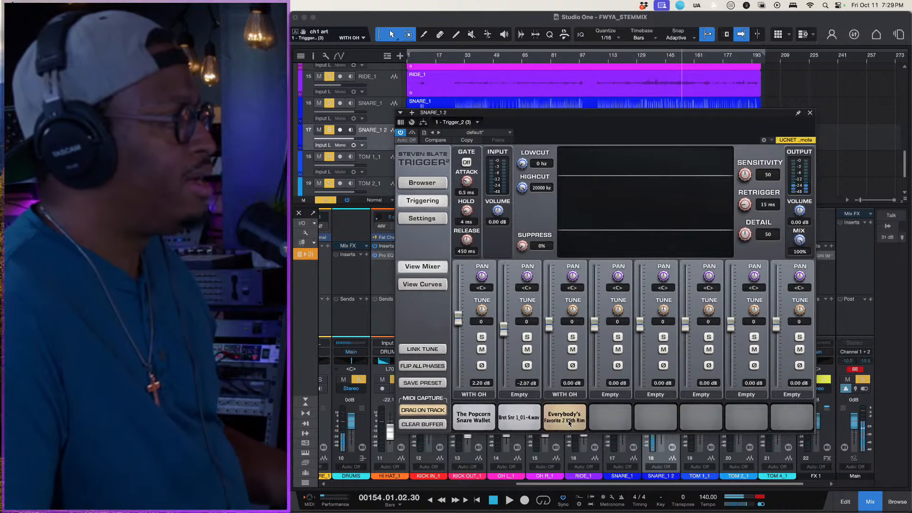
Set the Everybody's Favorite 2 With Rim sample to ROOM ONLY at 4.36 dB and listen to SNARE_1 2 soloed before restoring the drum solos.
click(569, 395)
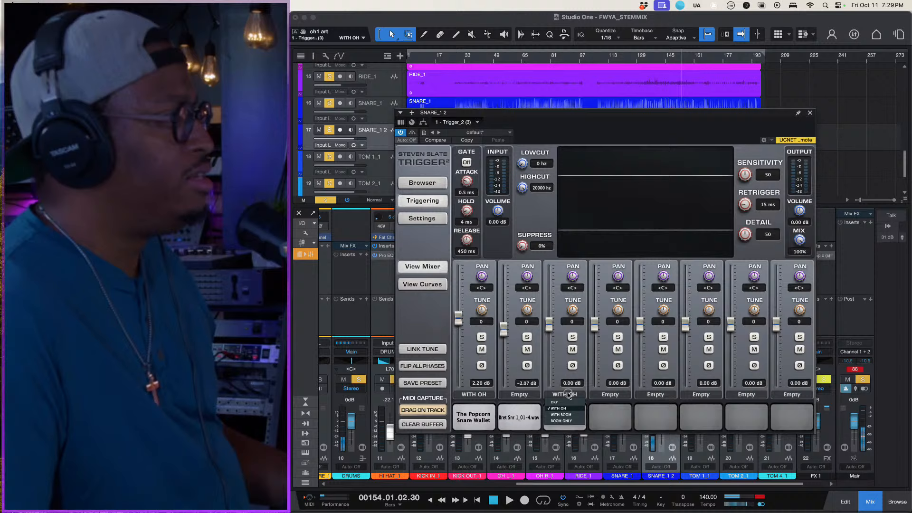
click(560, 421)
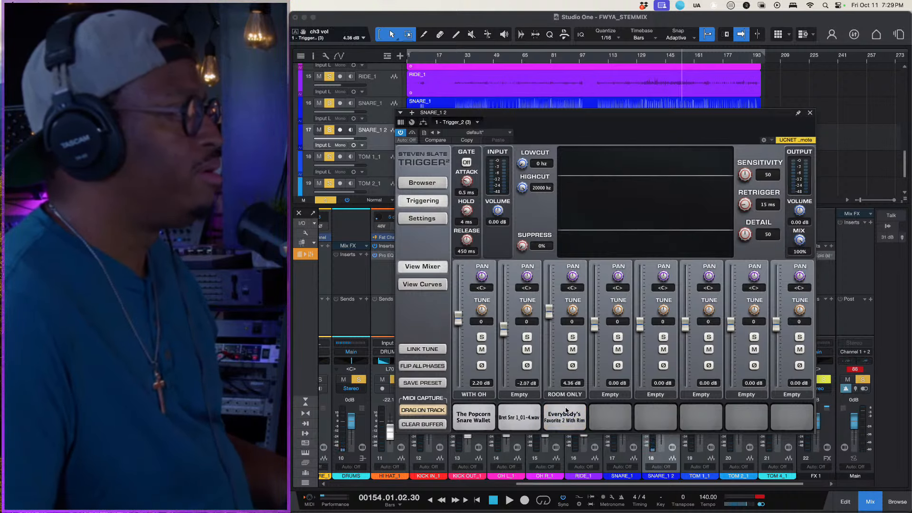
click(329, 199)
click(329, 130)
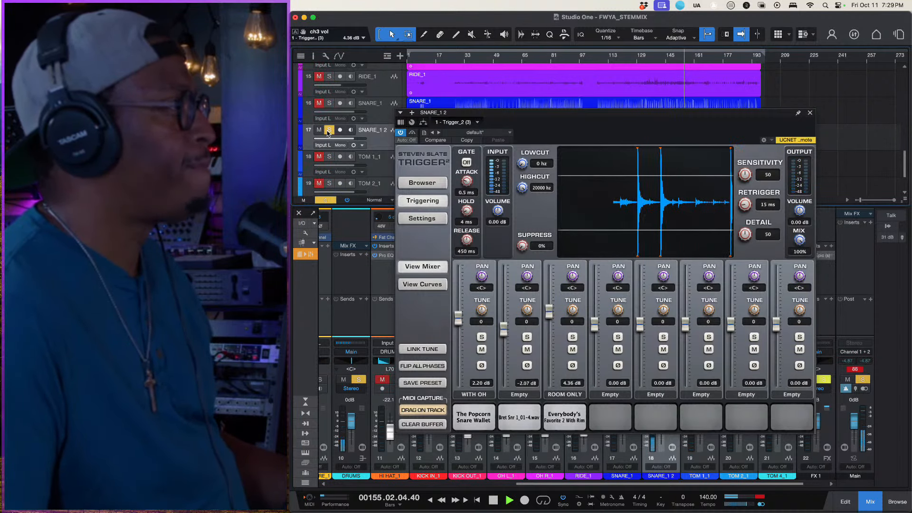
key(space)
click(328, 131)
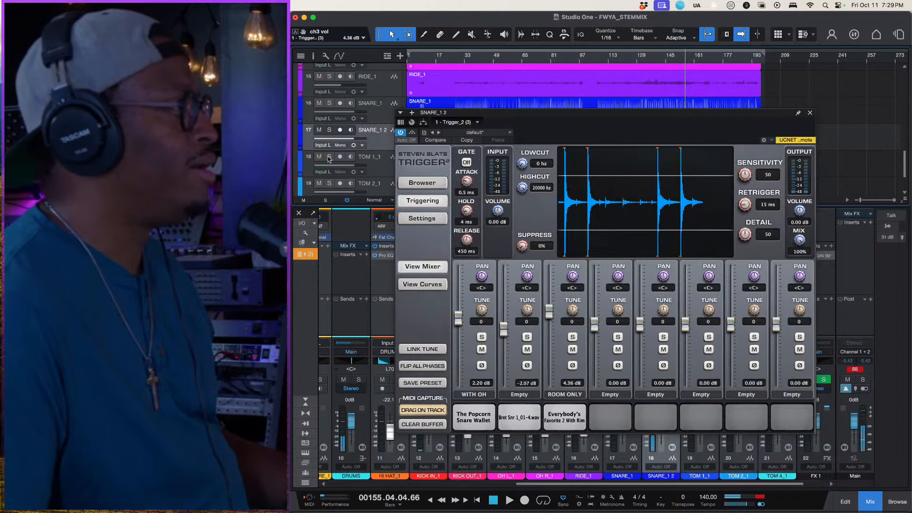
click(325, 202)
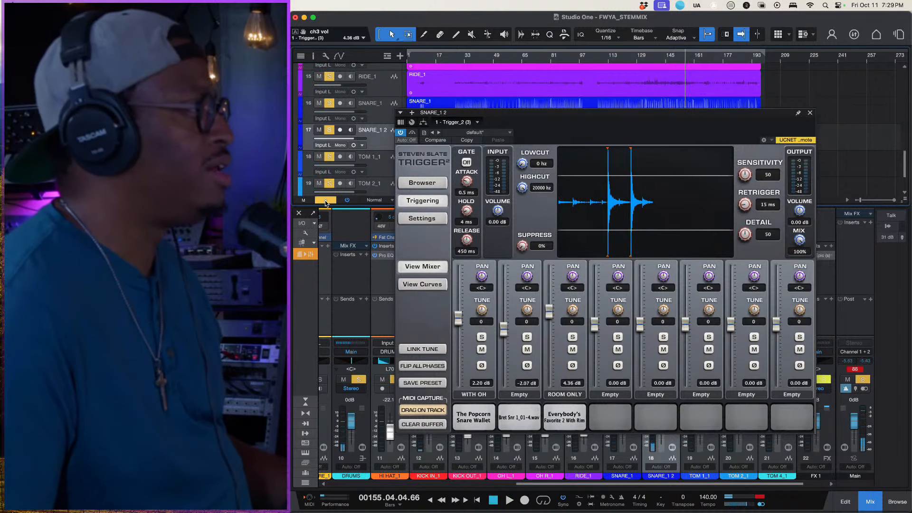
Close the Trigger 2 window and listen to the soloed drums from bar 108.
click(810, 113)
click(600, 57)
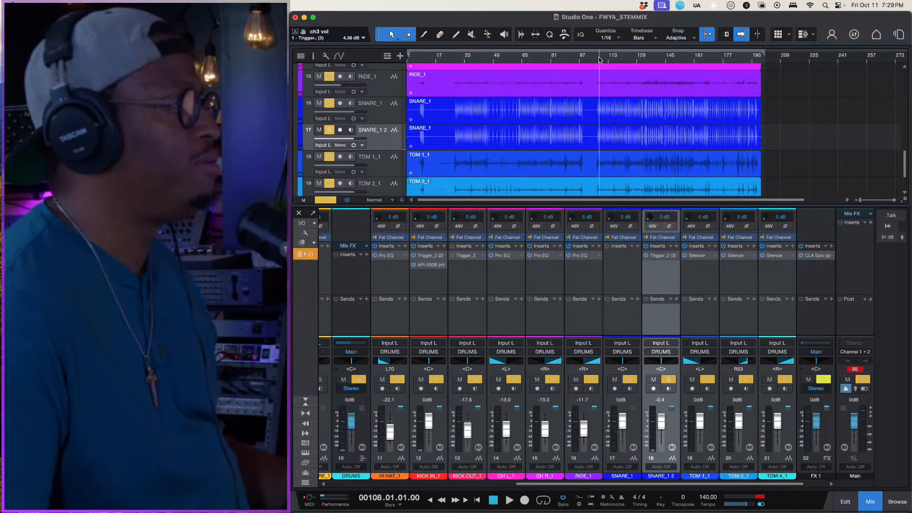
key(space)
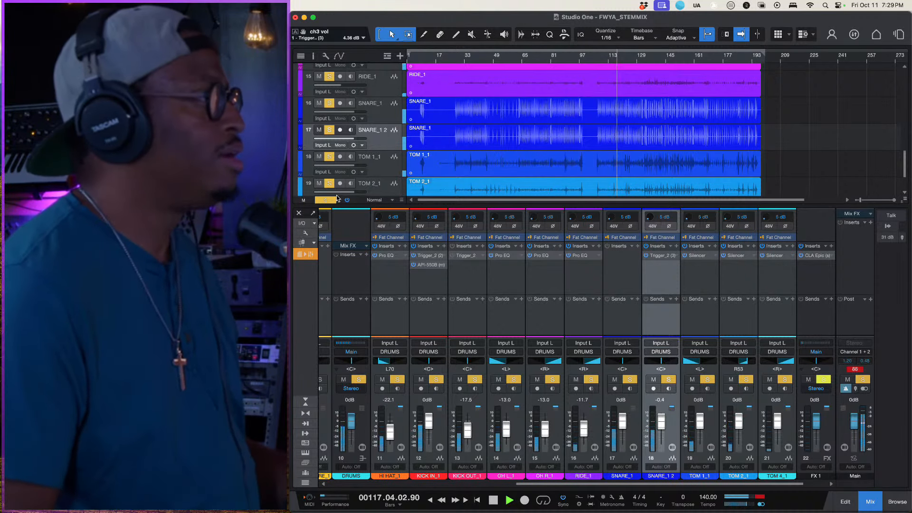
click(471, 34)
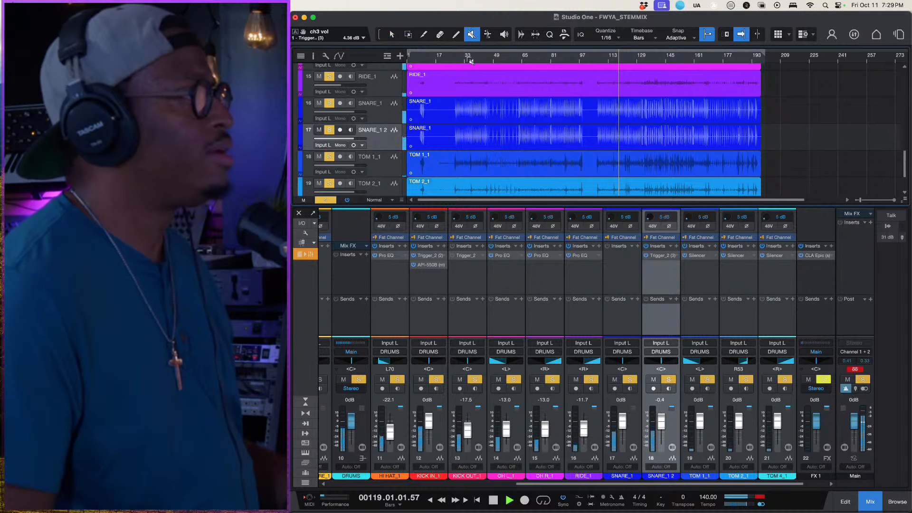
key(1)
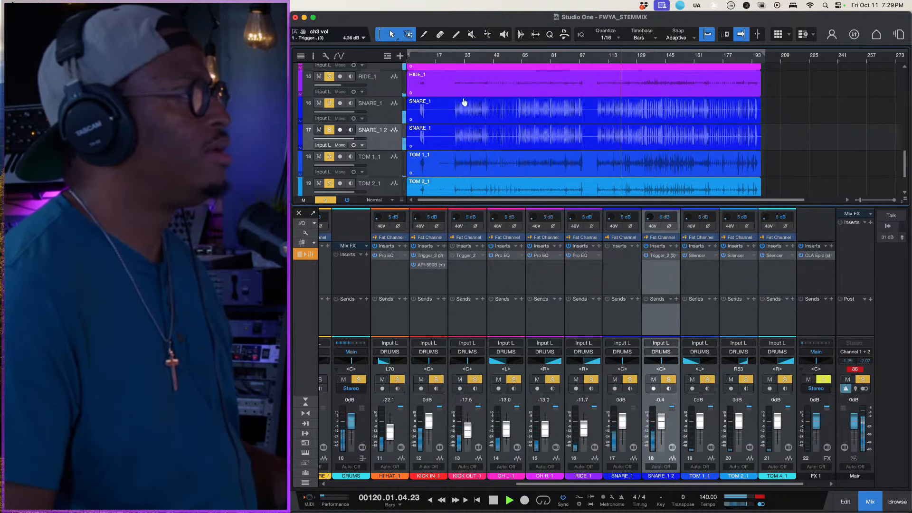
key(space)
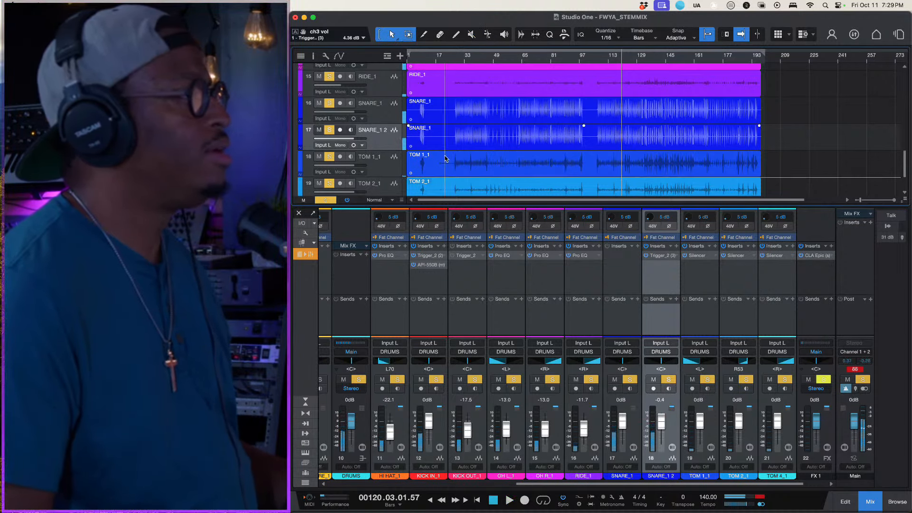
Clear all solos and play the full mix from about bar 129 while reviewing the drum tracks.
click(328, 200)
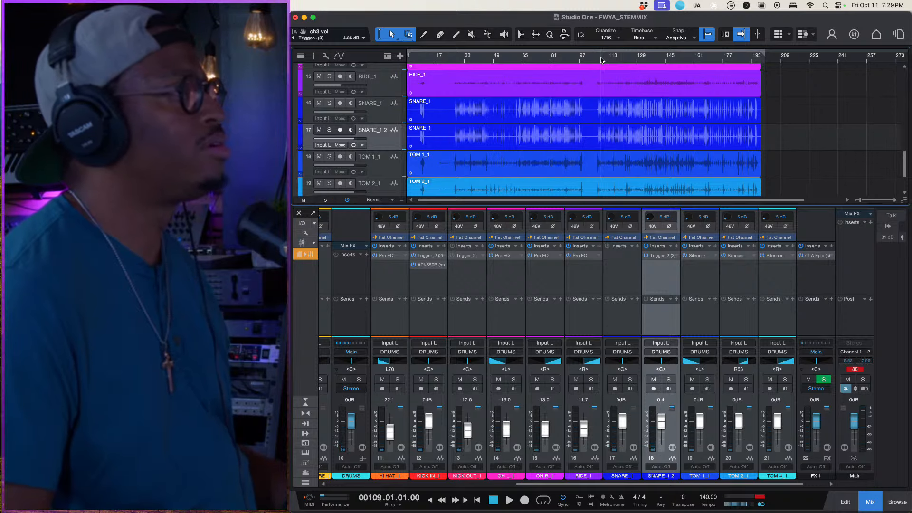
click(640, 60)
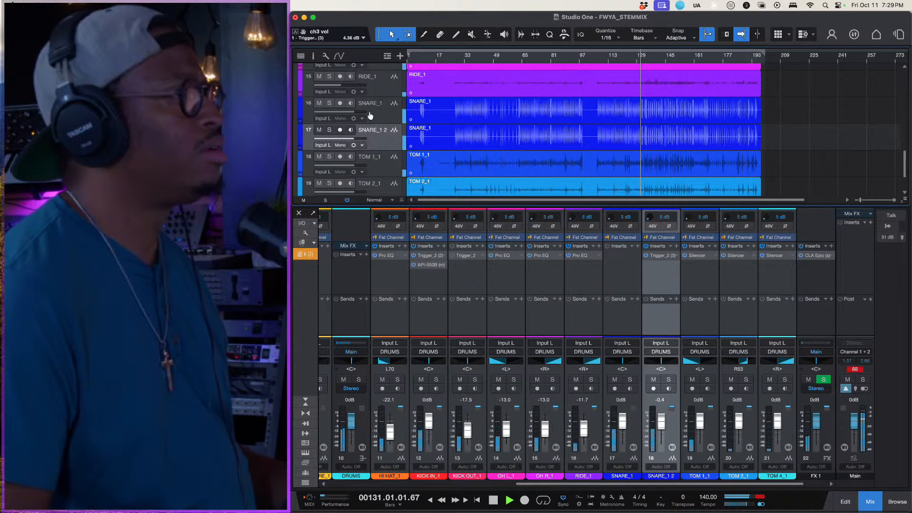
scroll(374, 123, up, 2)
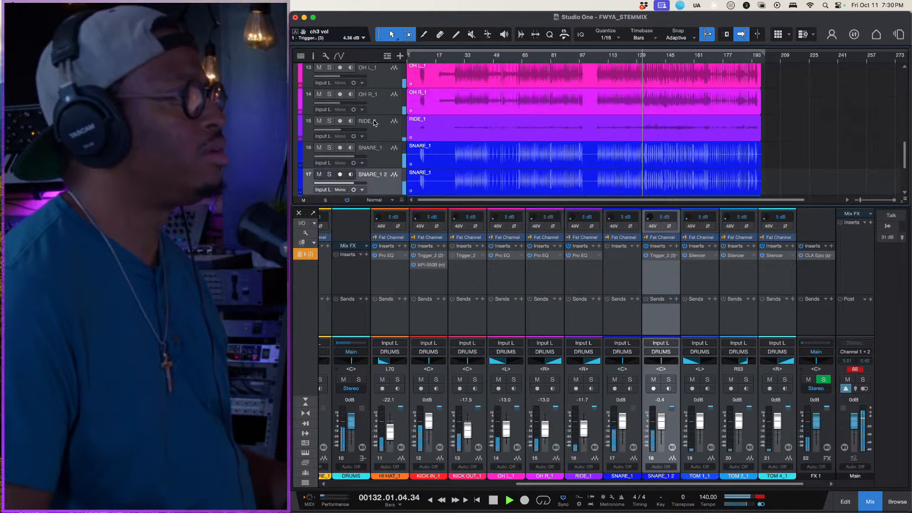
scroll(374, 122, up, 1)
scroll(374, 123, up, 1)
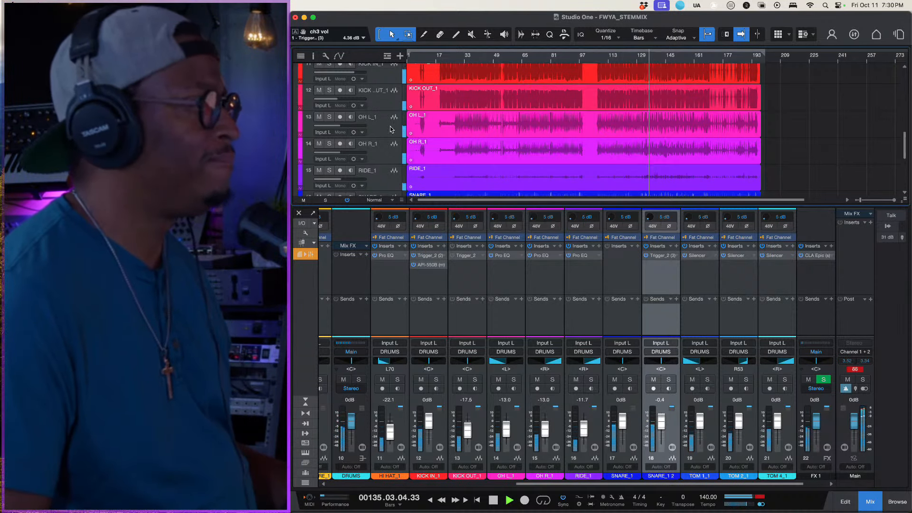
Raise the DRUMS folder track volume to +0.8 dB and place the playback position at bar 112.
scroll(379, 127, up, 3)
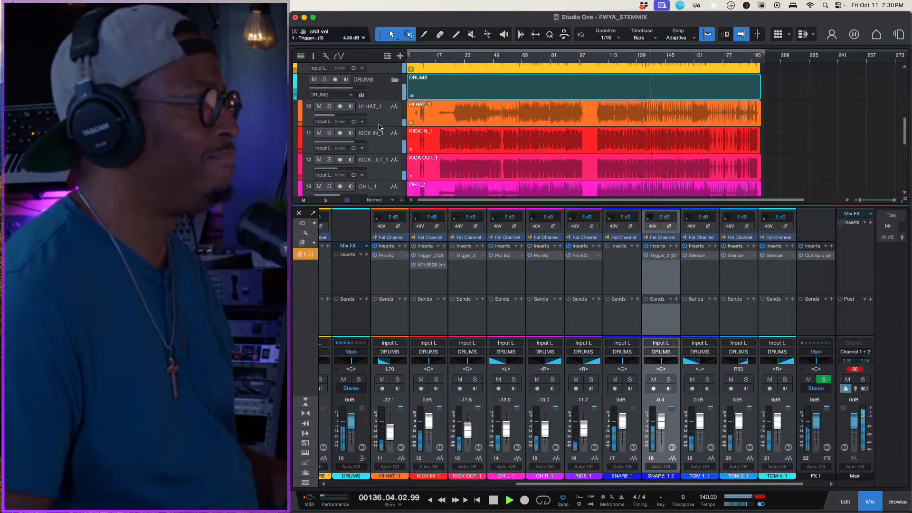
click(339, 88)
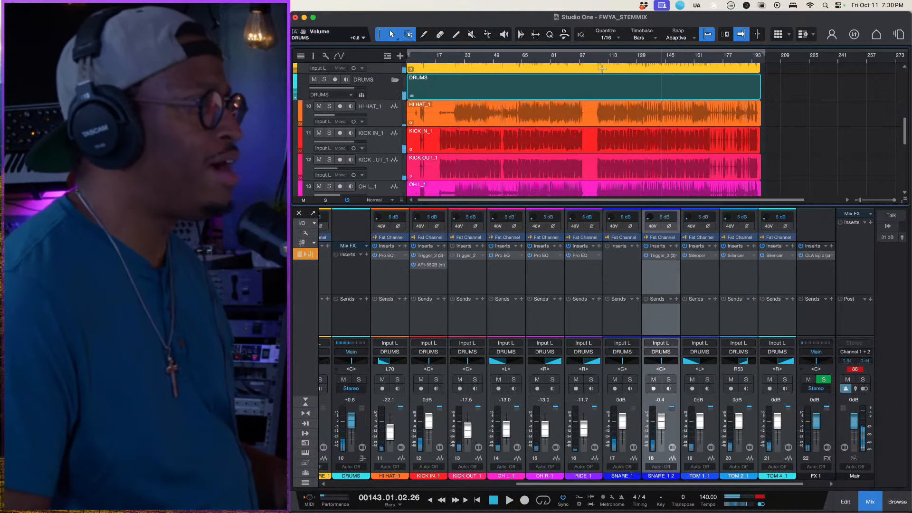
click(606, 57)
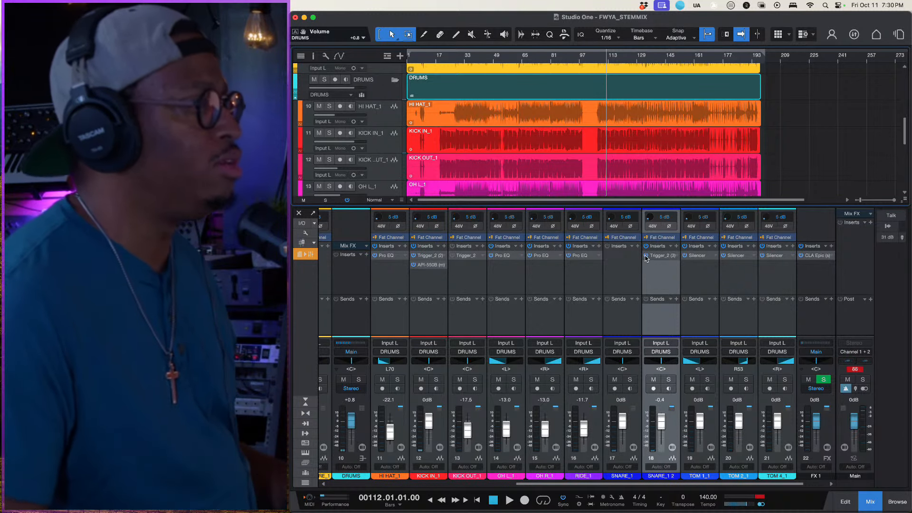
Play the mix from bar 112 with SNARE_1 2 muted and lower the PERC & FX track to -7.1 dB.
click(653, 379)
key(space)
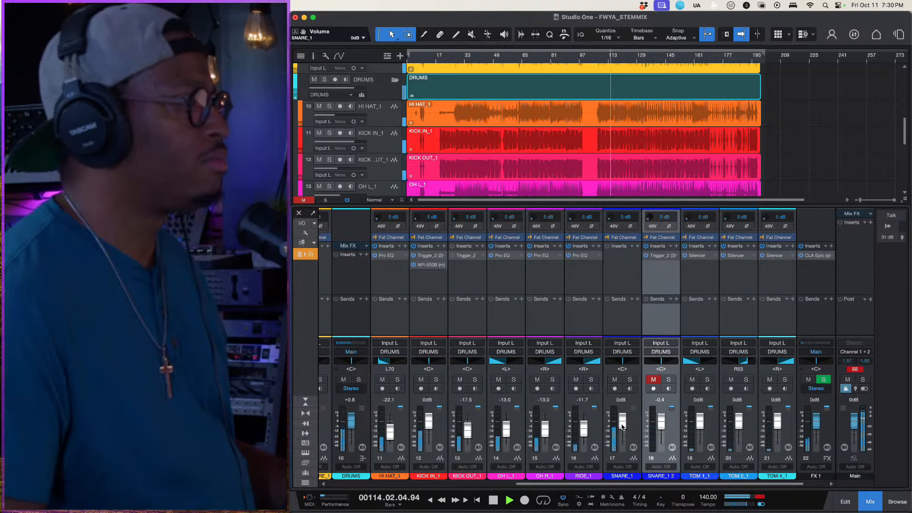
scroll(368, 141, up, 5)
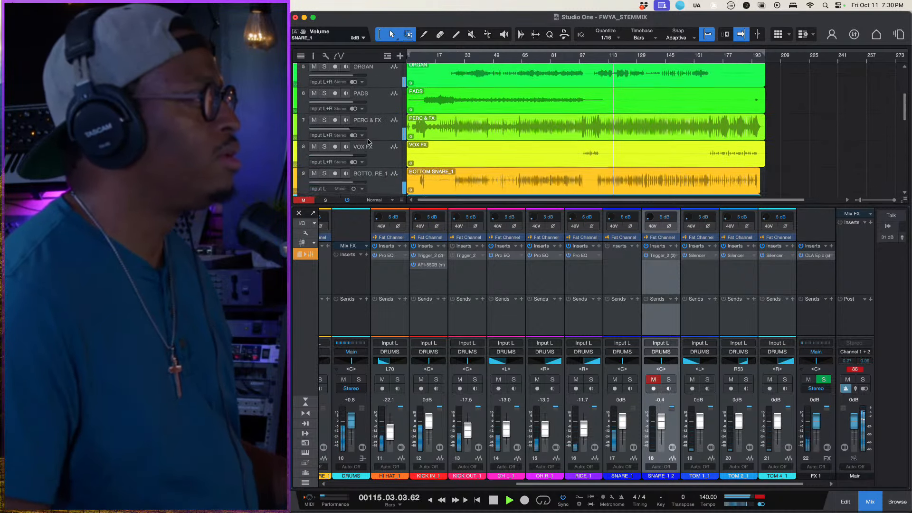
drag(346, 134, 334, 135)
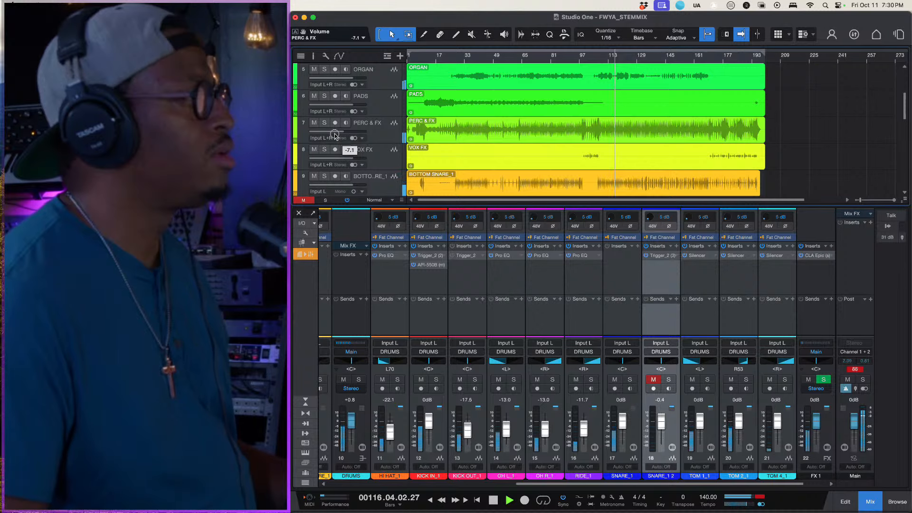
Unmute SNARE_1 2 to compare the layered snare in the full mix, stopping playback at about bar 126.
click(653, 380)
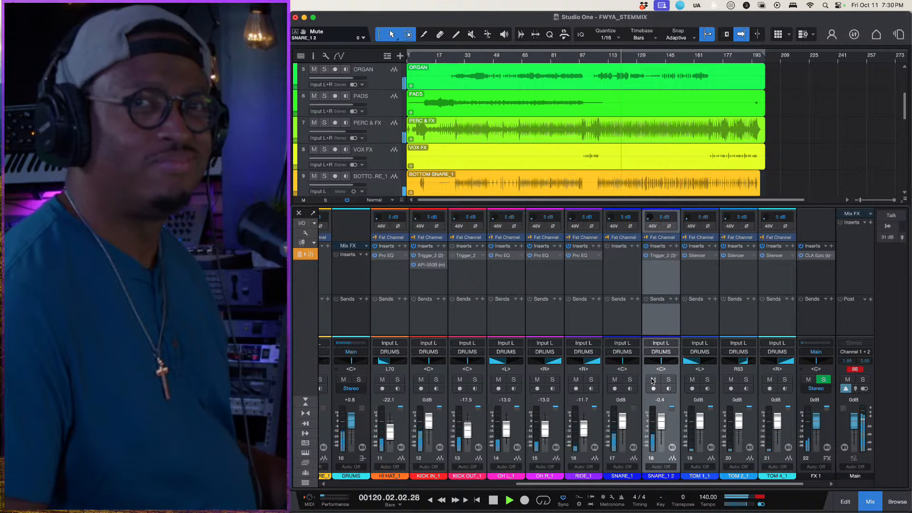
click(654, 380)
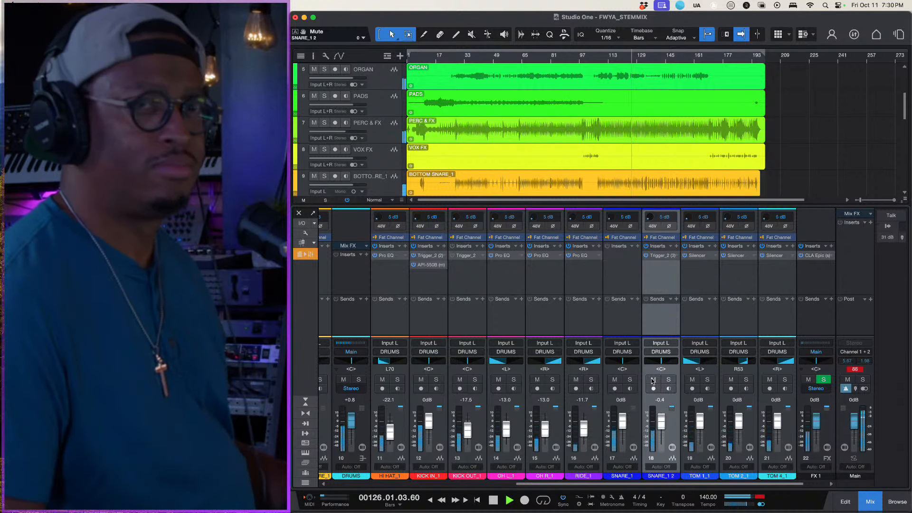
key(space)
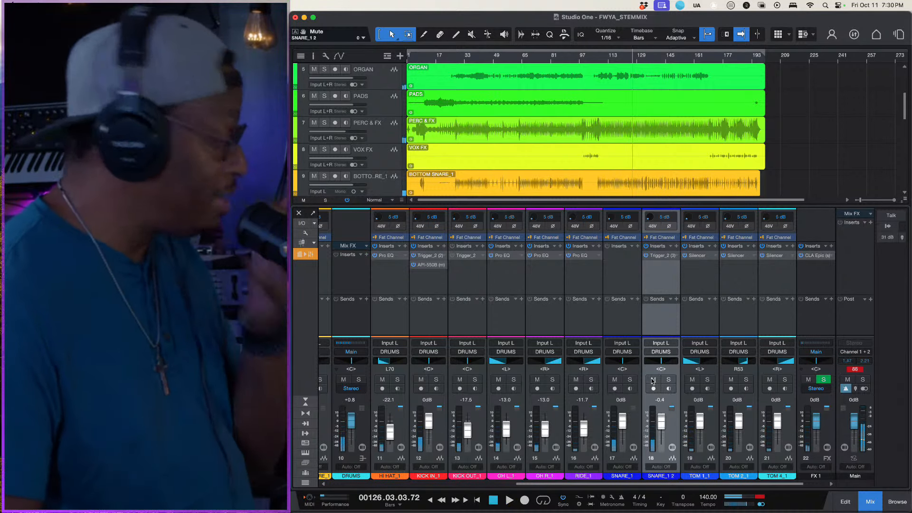
Make a complete duplicate of the SNARE_1 2 track, including its Trigger 2 insert.
scroll(508, 185, down, 4)
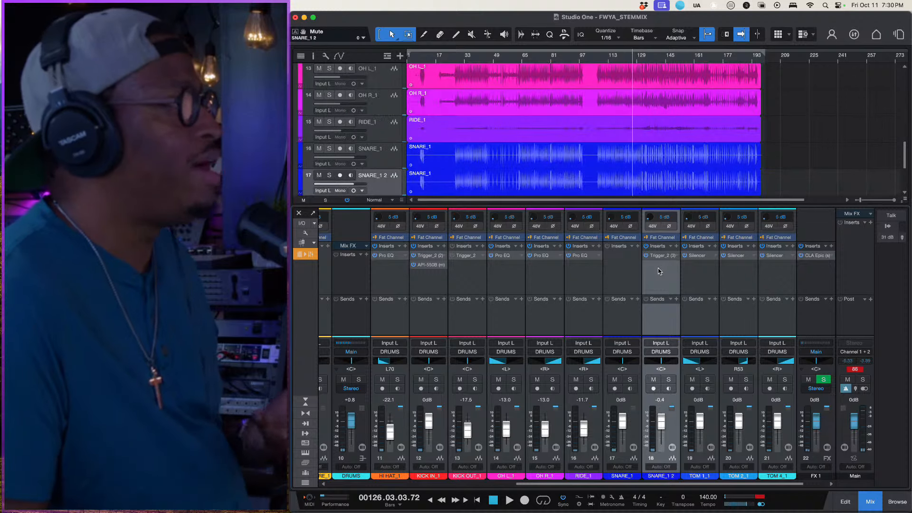
scroll(386, 160, down, 2)
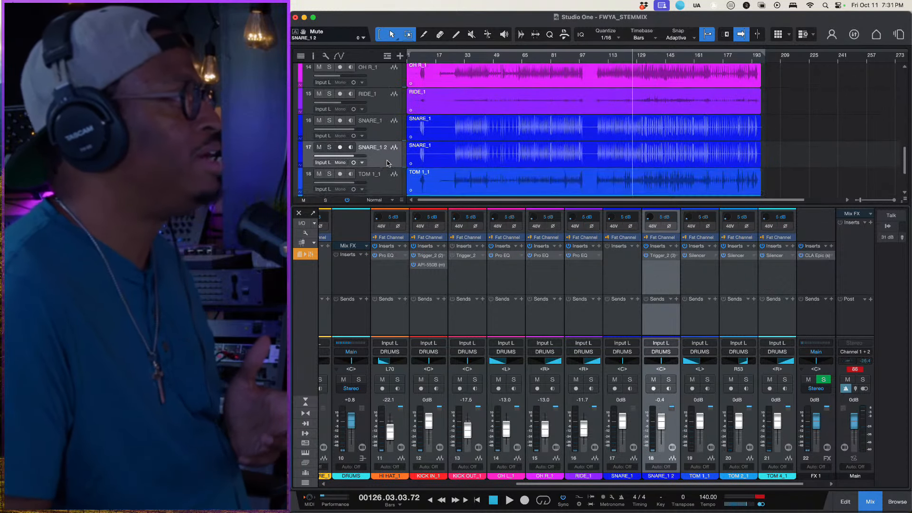
right_click(386, 159)
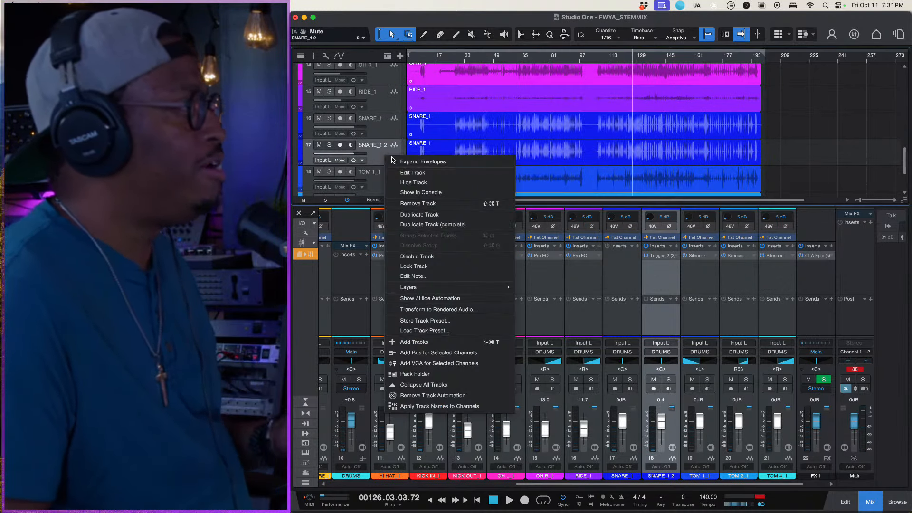
click(432, 224)
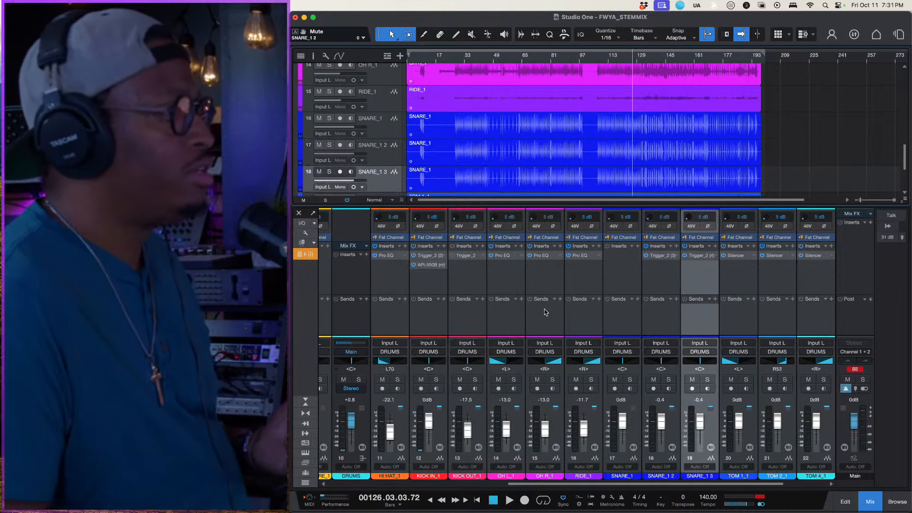
Open Trigger 2 on SNARE_1 3 and set the Popcorn Snare Wallet sample to ROOM ONLY.
click(700, 257)
click(477, 396)
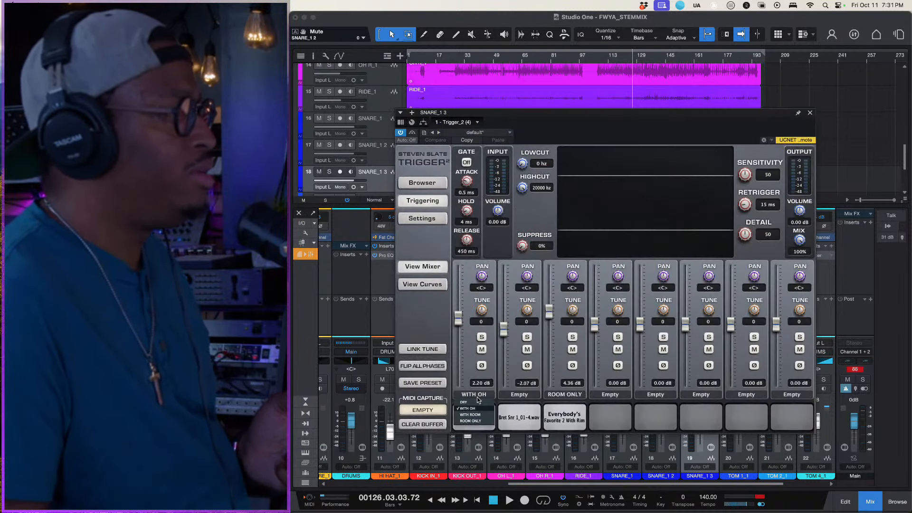
click(477, 422)
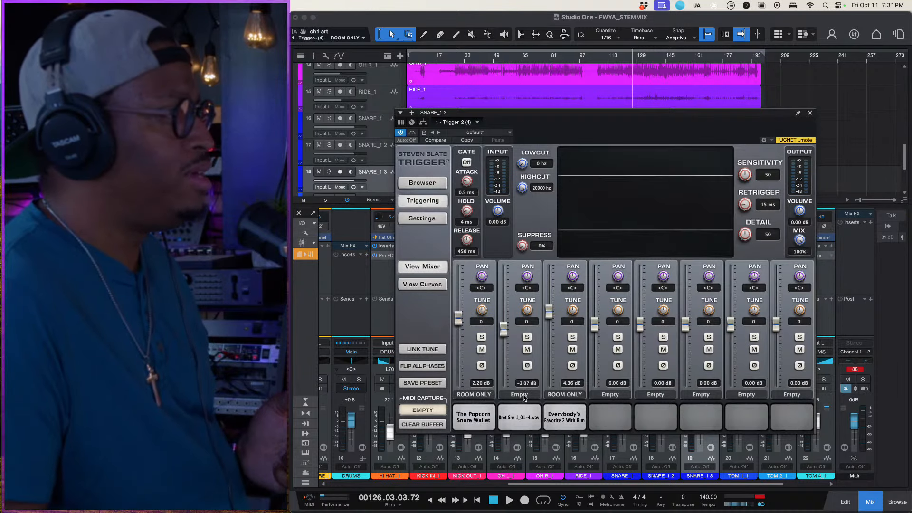
Load Absolute Snare Wallet.tci from Yosh Drum Warehouse Vol. 2 into the second sample slot, replacing the Bret Snr sample.
click(423, 183)
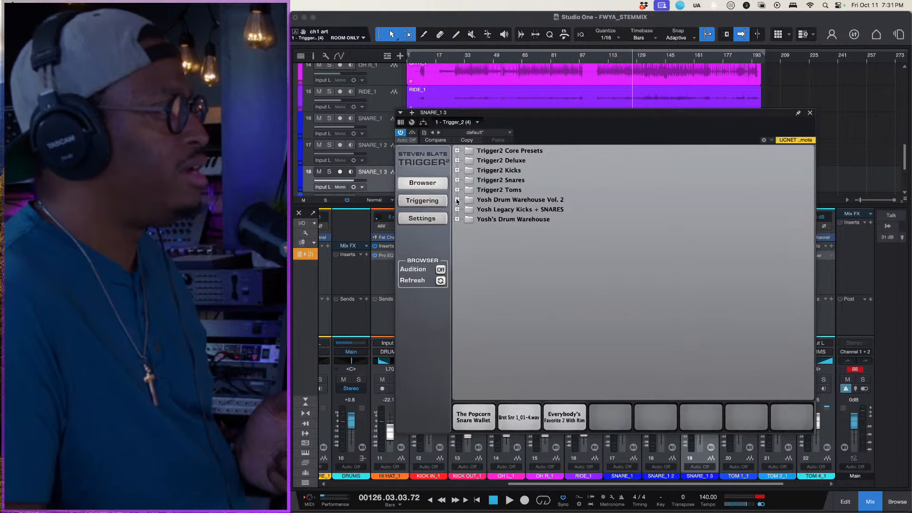
click(457, 200)
click(468, 209)
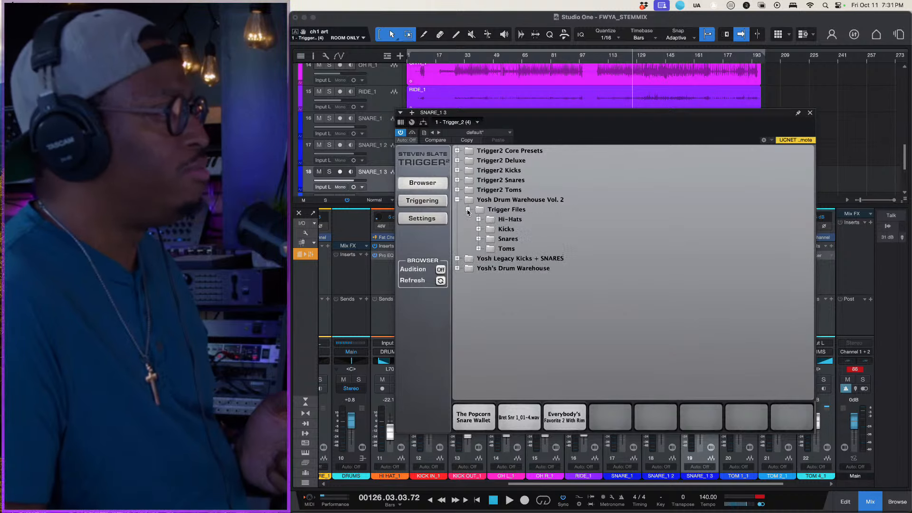
click(478, 238)
click(489, 248)
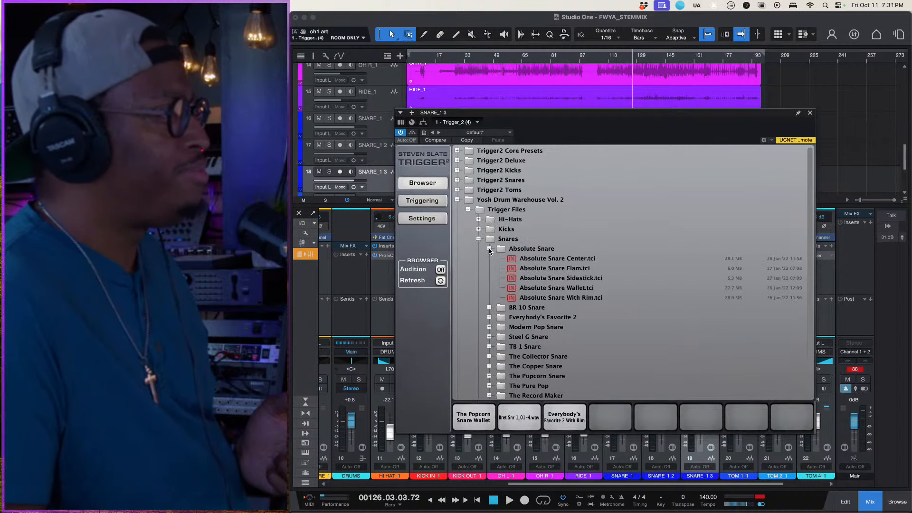
click(538, 281)
click(544, 286)
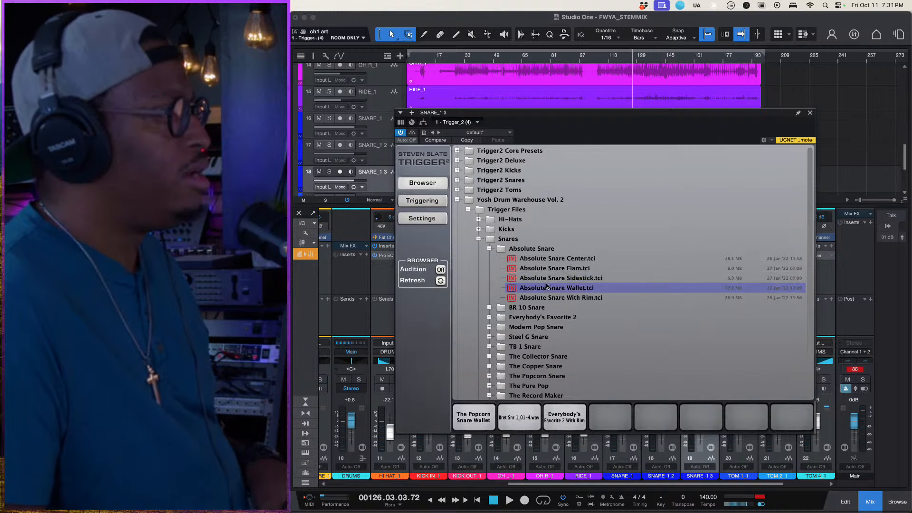
scroll(532, 361, down, 3)
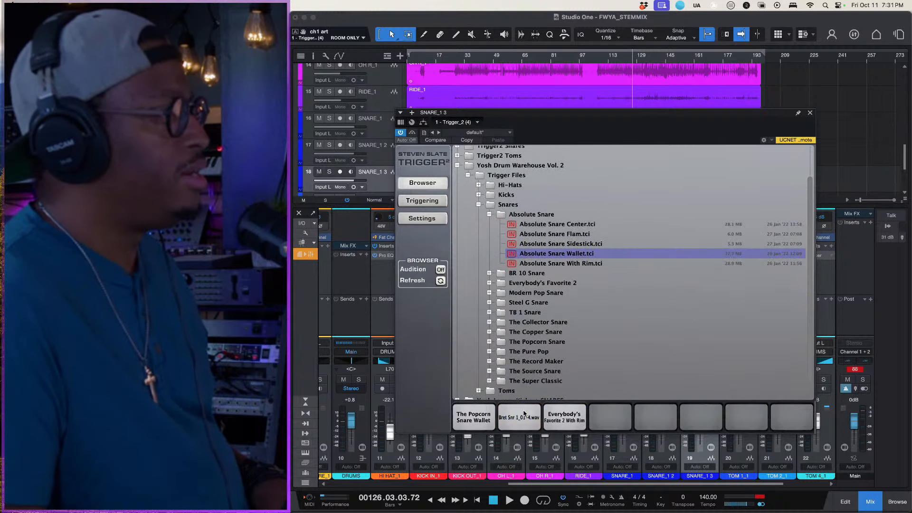
Set the Absolute Snare Wallet sample to ROOM ONLY at 2.86 dB and close the Trigger 2 window.
click(423, 200)
click(519, 395)
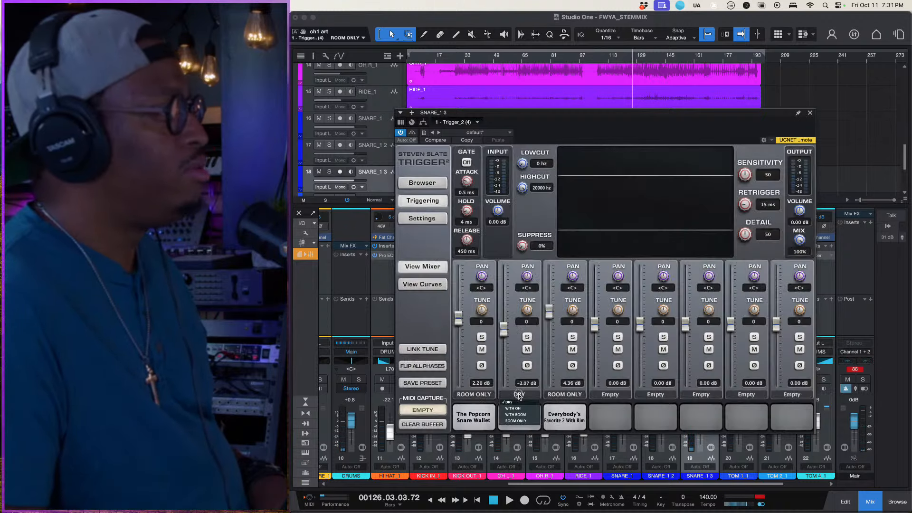
click(520, 420)
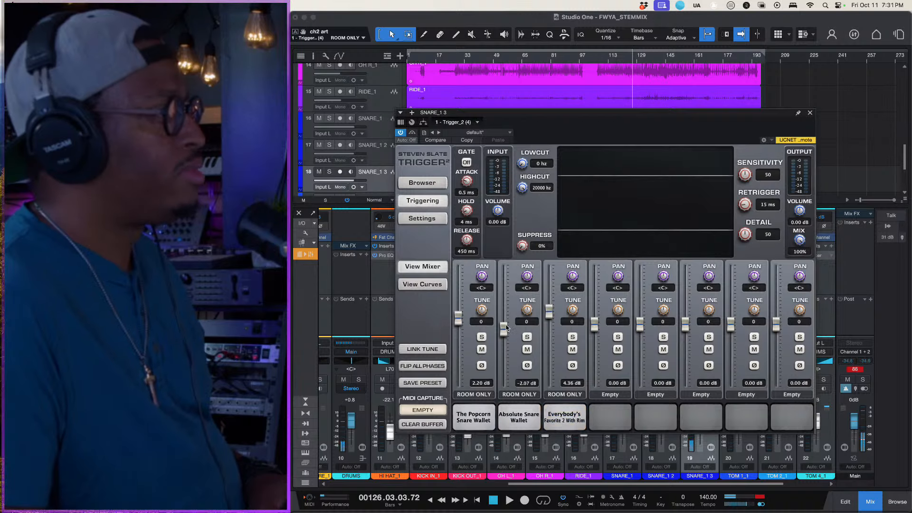
drag(505, 329, 509, 319)
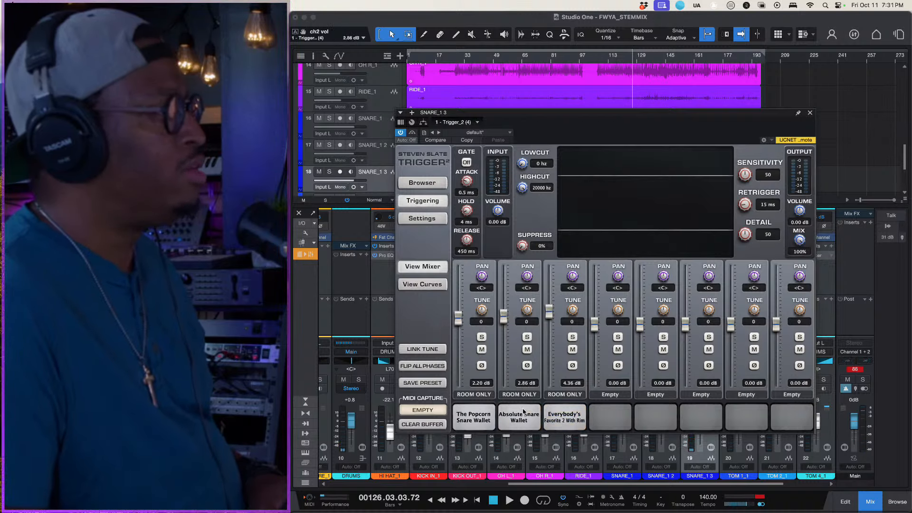
click(810, 113)
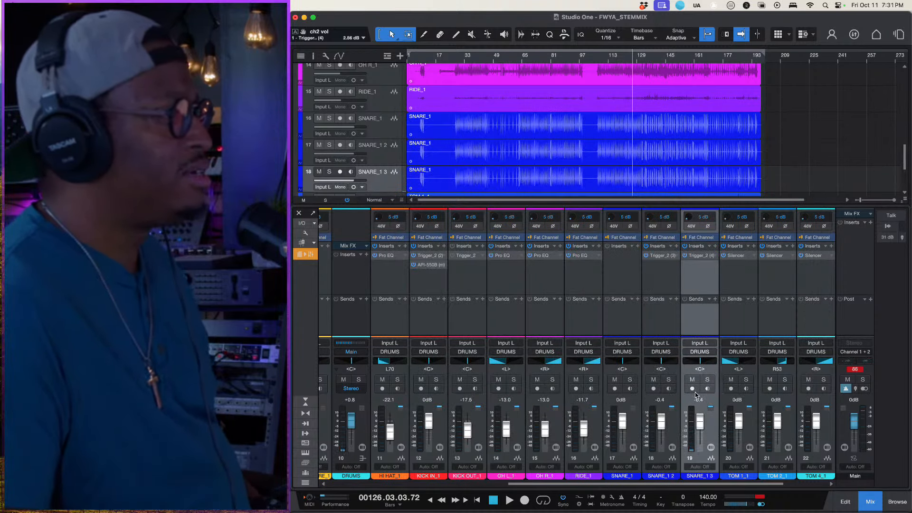
Play the full mix from bar 126 to about bar 140 and raise KICK IN_1 to +0.9 dB.
key(space)
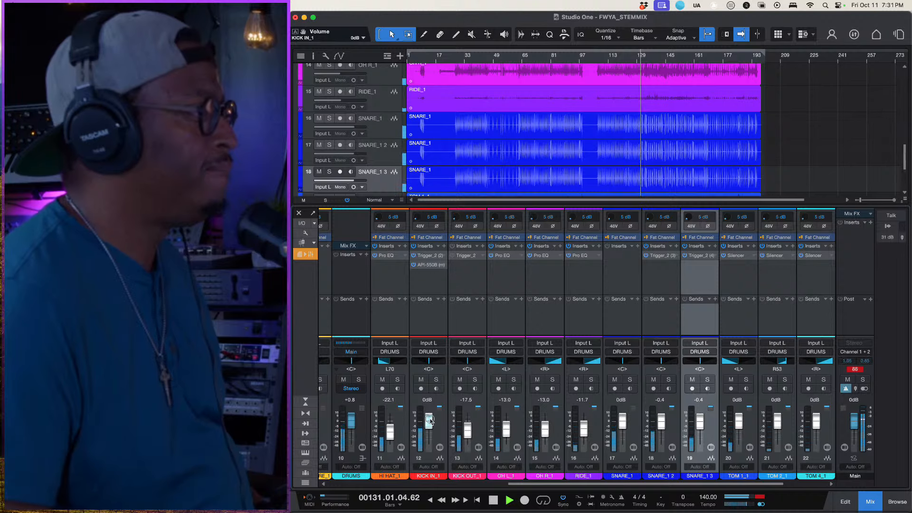
drag(429, 420, 429, 418)
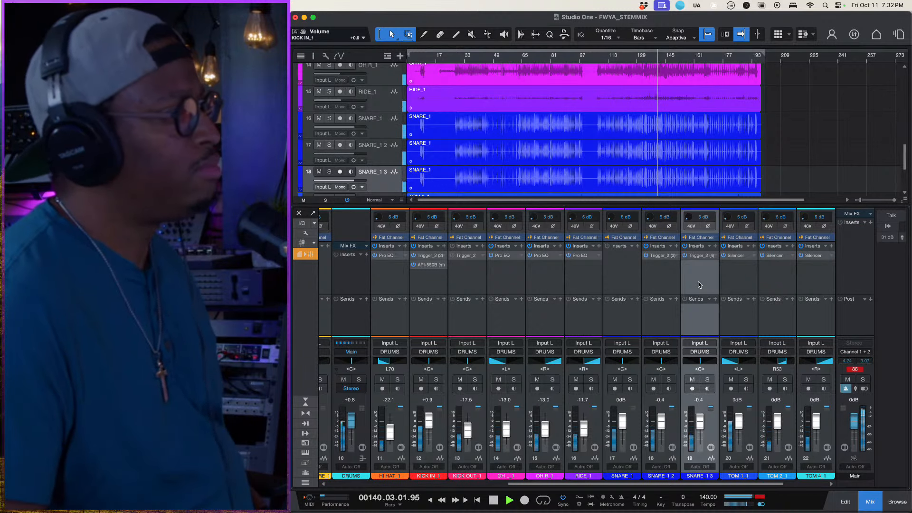
key(space)
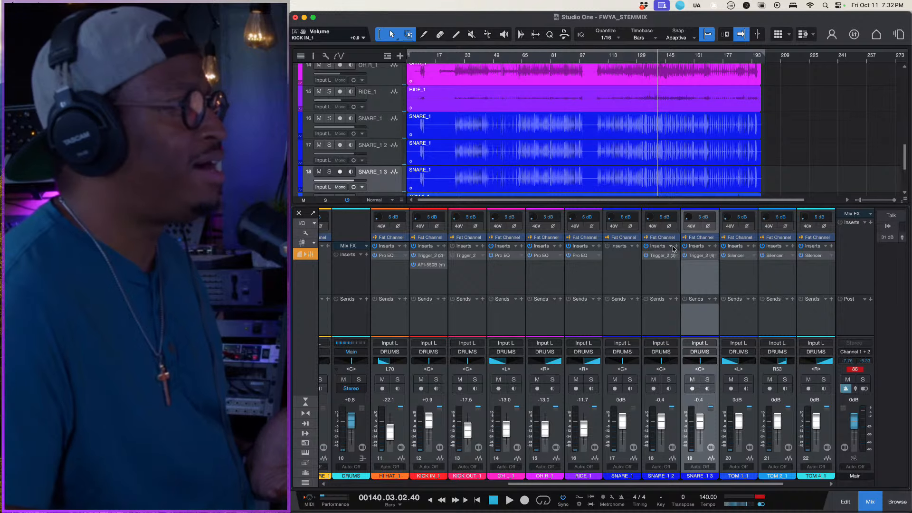
Add a new bus channel from the selected SNARE_1, SNARE_1 2 and SNARE_1 3 channels and name it SNARE.
key(Up)
key(Up)
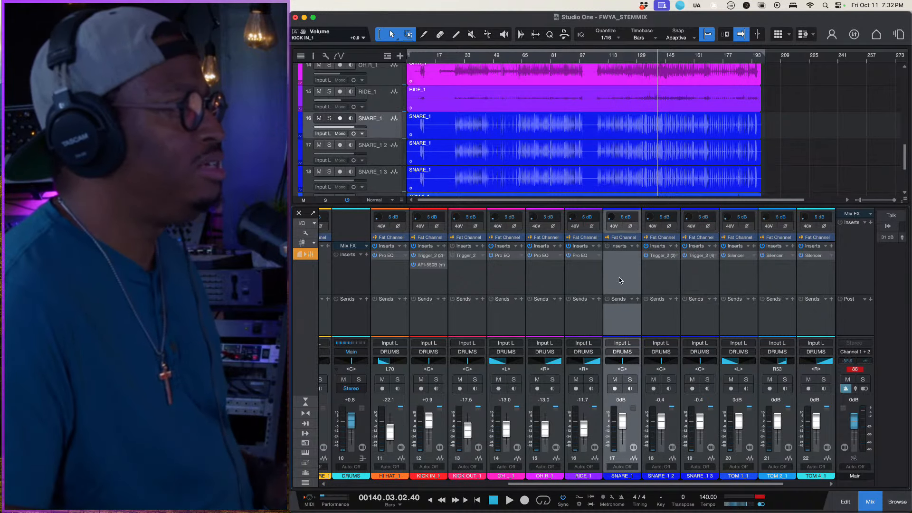
shift+click(688, 290)
right_click(689, 288)
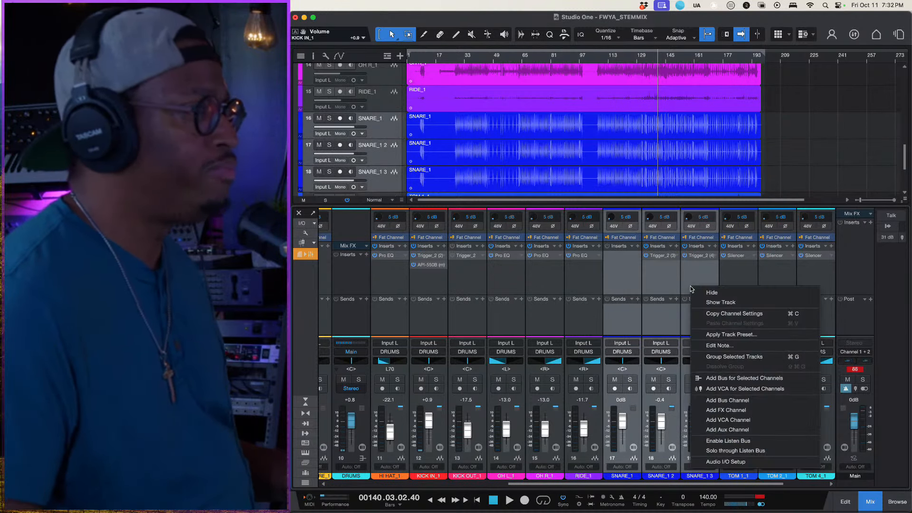
click(734, 402)
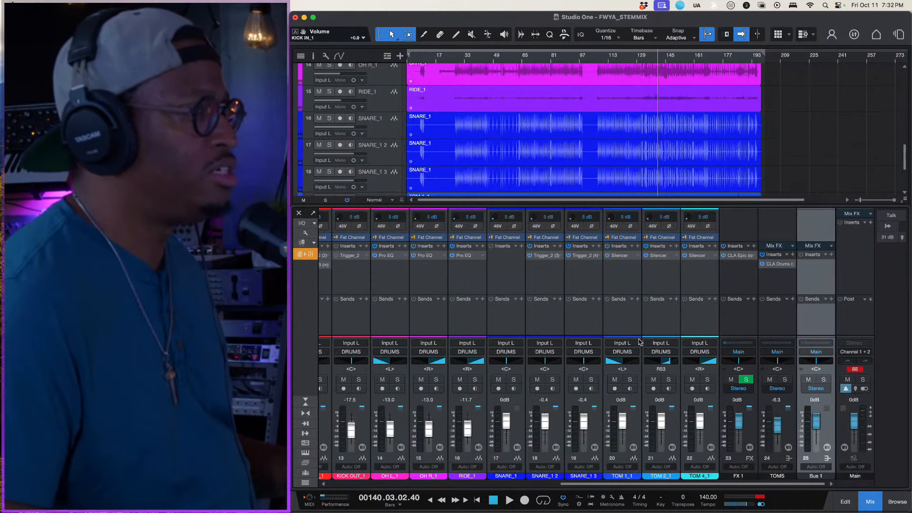
double_click(815, 476)
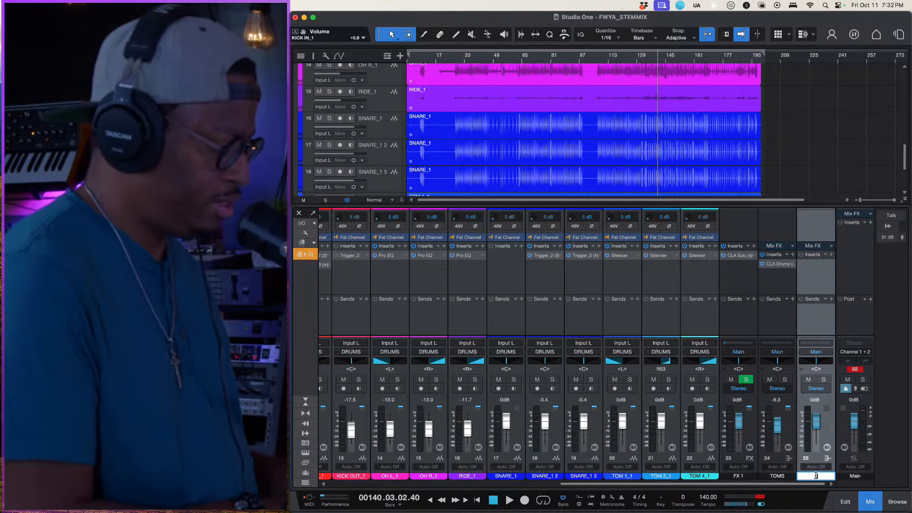
text(RE)
key(Return)
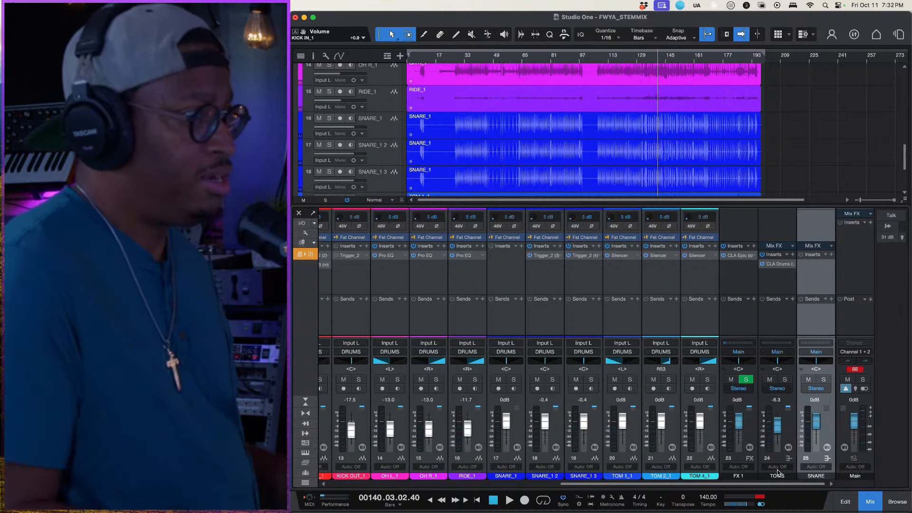
Route the outputs of SNARE_1, SNARE_1 2 and SNARE_1 3 together from DRUMS to the SNARE bus.
click(509, 277)
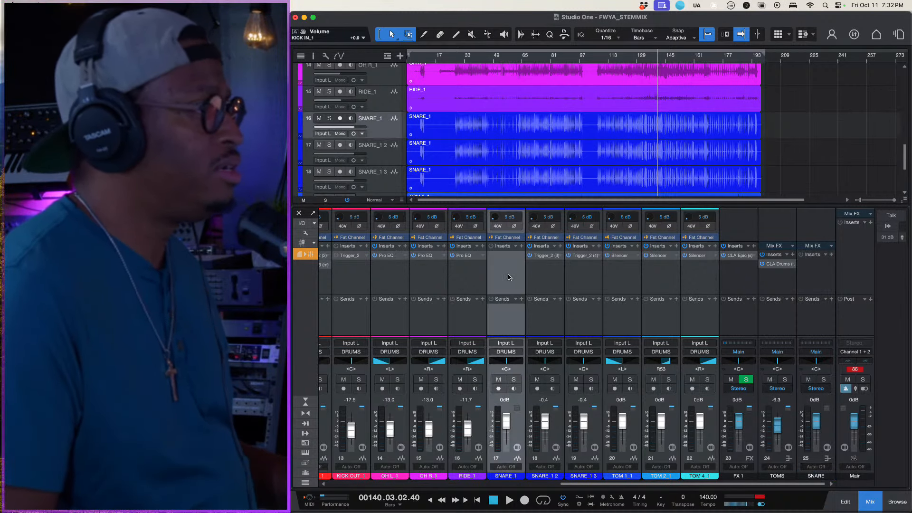
shift+click(578, 279)
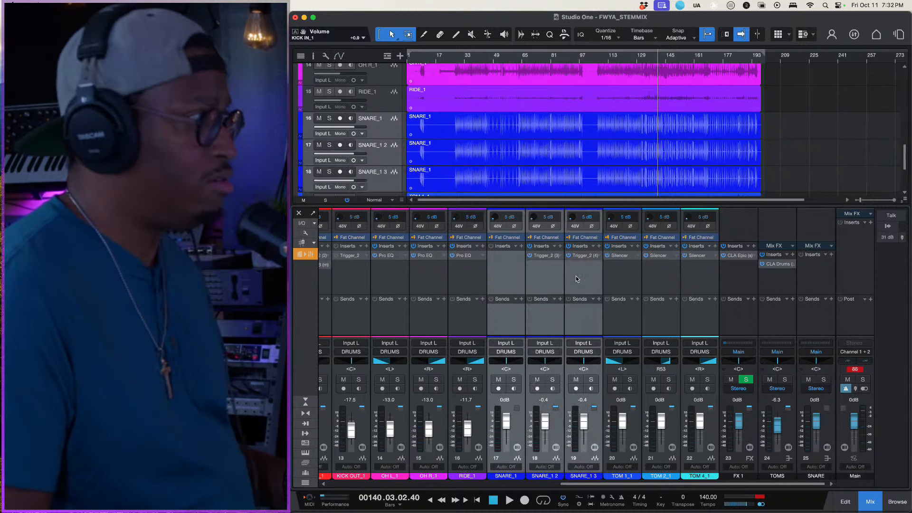
click(577, 279)
shift+click(500, 285)
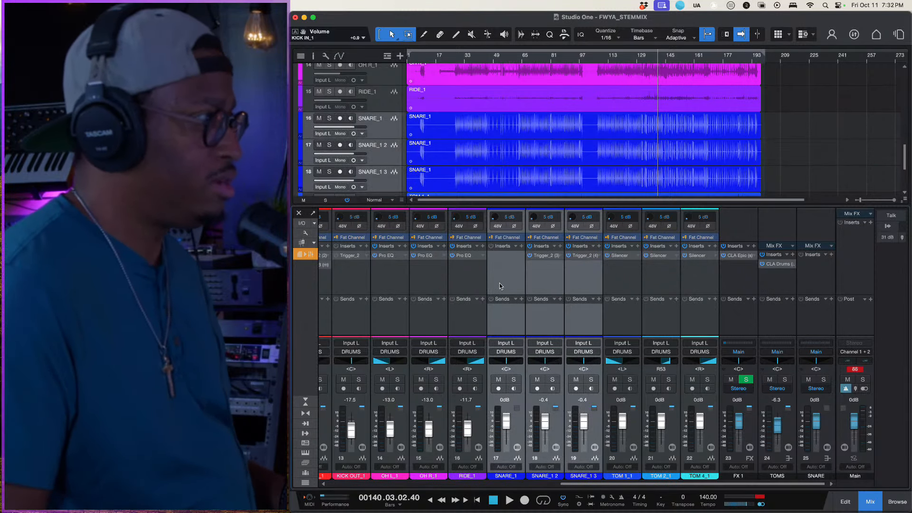
click(506, 351)
click(532, 403)
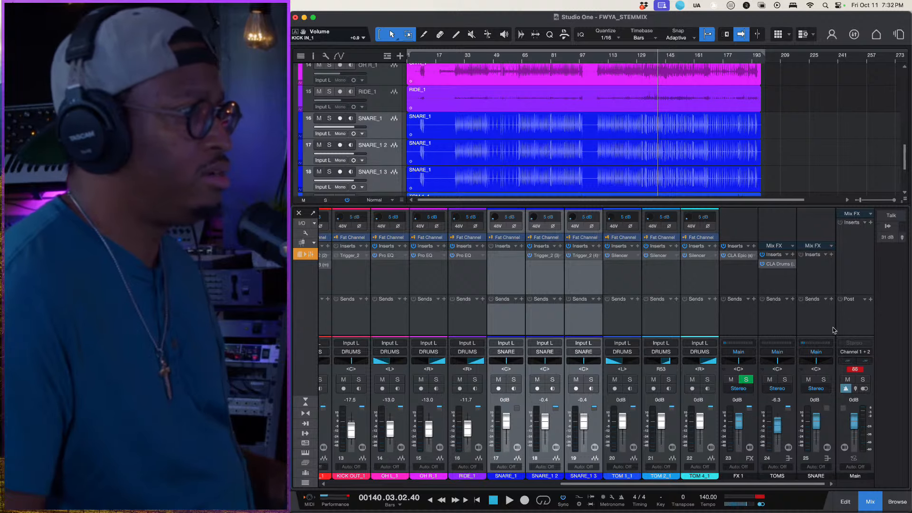
Insert the CLA-2A (s) compressor on the SNARE bus and set its Peak Reduction to 43.48 while the mix plays.
click(831, 255)
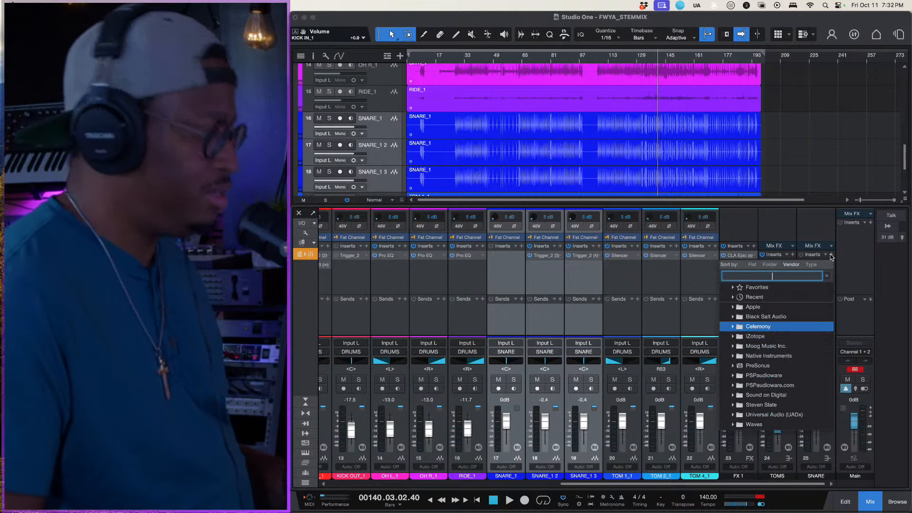
text(cla)
double_click(742, 316)
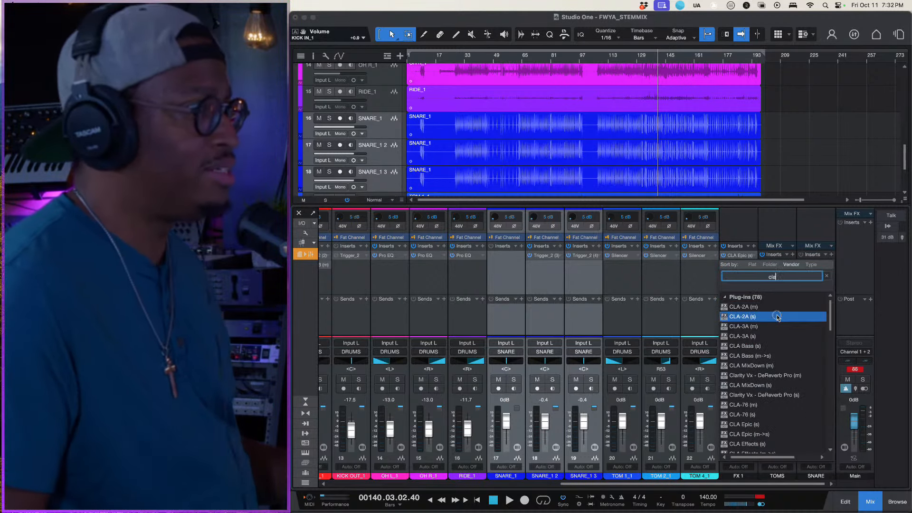
key(space)
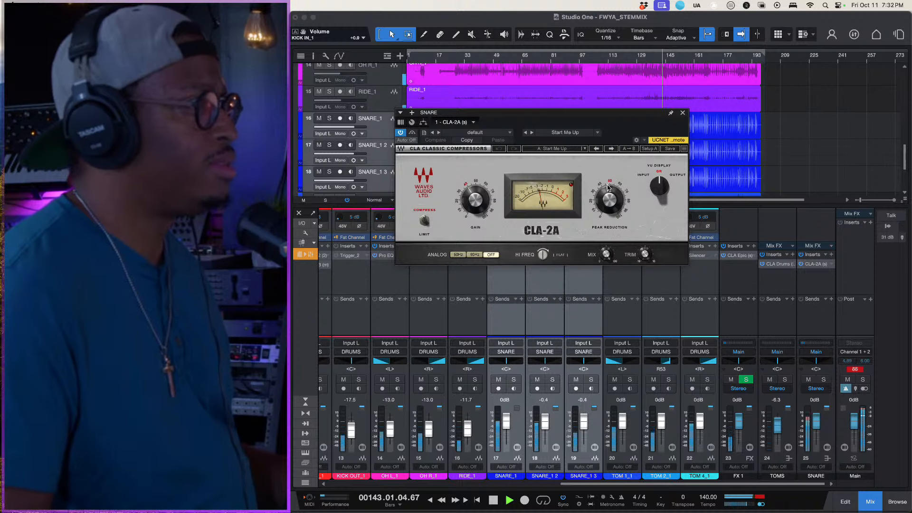
drag(607, 196, 581, 225)
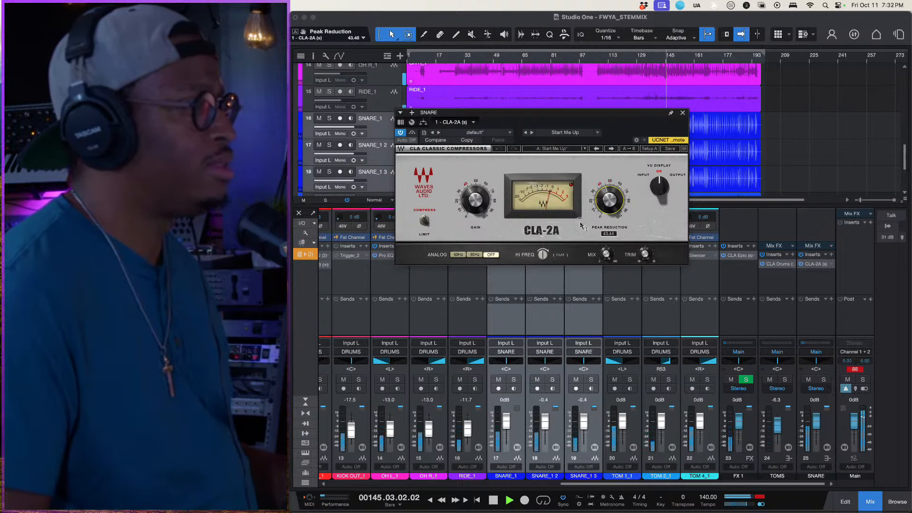
Lower the three selected snare channels together, SNARE_1 to -1.3 dB and both copies to -1.7 dB, and release the selection.
click(583, 424)
drag(583, 425, 583, 426)
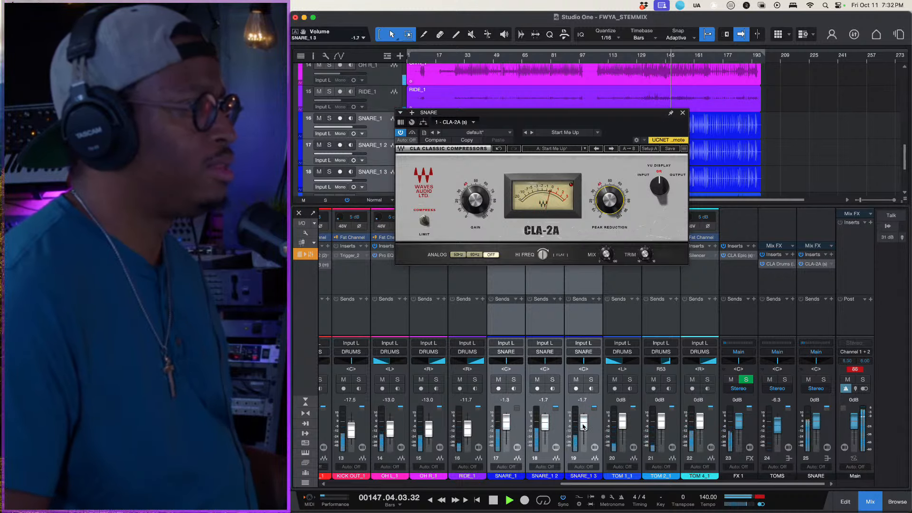
click(620, 476)
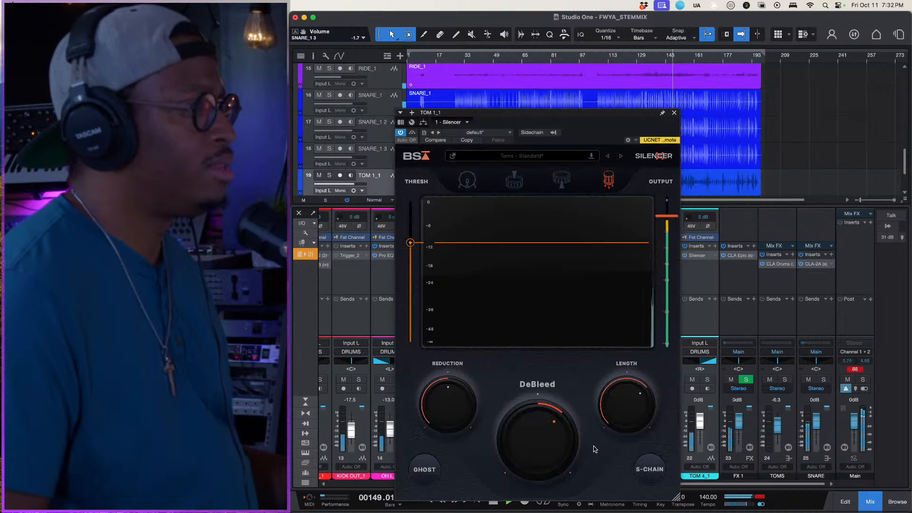
click(674, 113)
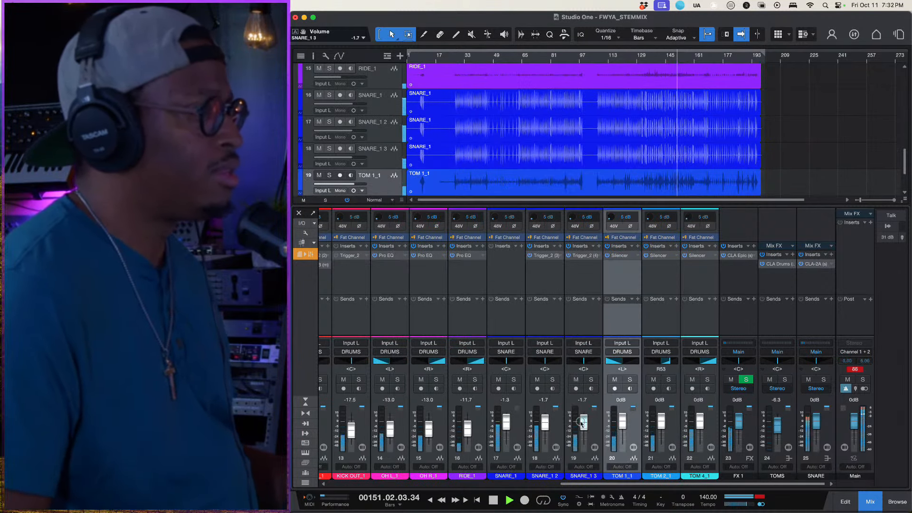
Balance the drums individually: SNARE_1 3 at -13.0 dB, SNARE_1 2 at -6.3 dB and OH L_1 at -11.7 dB.
drag(581, 421, 581, 430)
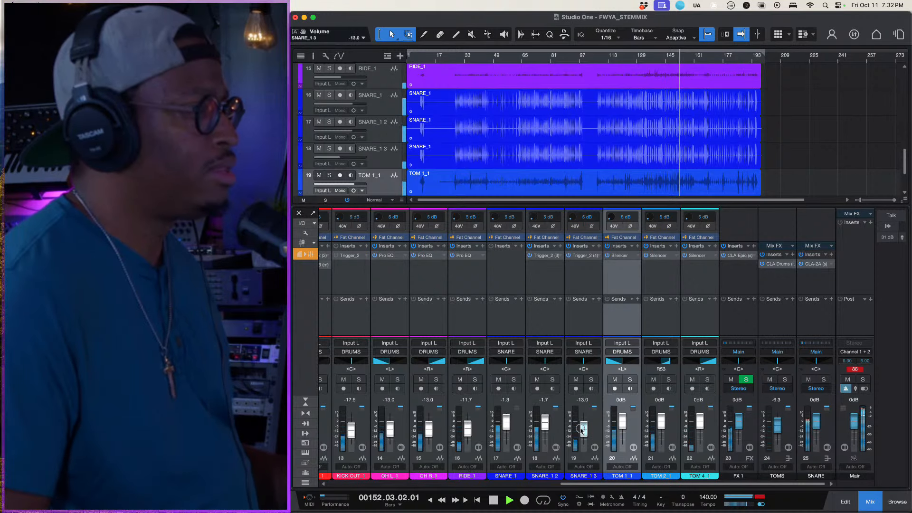
drag(545, 423, 544, 430)
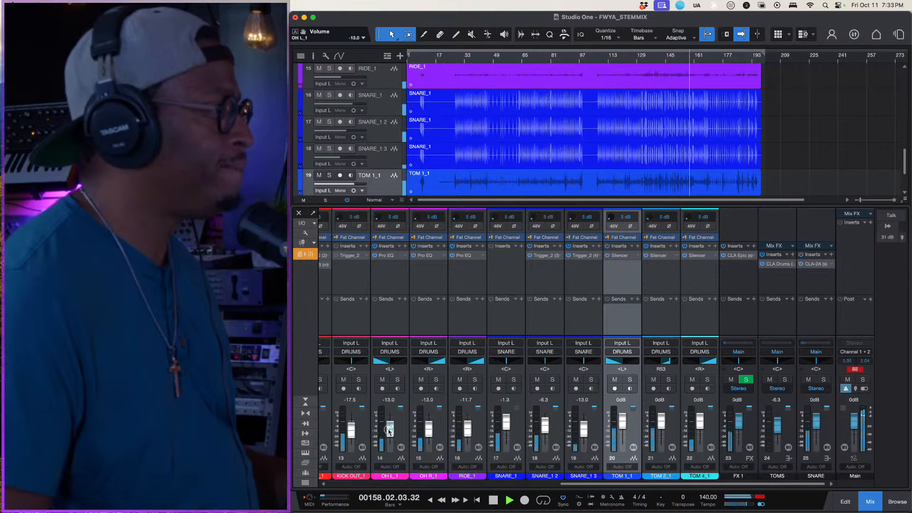
scroll(388, 432, up, 3)
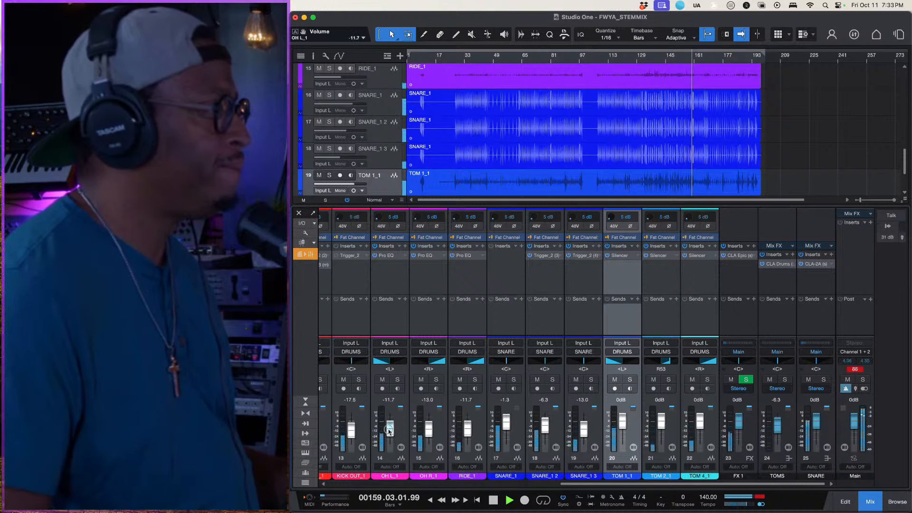
Compare KICK IN_1 with its inserts bypassed and active in the full mix, replaying from bar 116.
scroll(367, 287, left, 5)
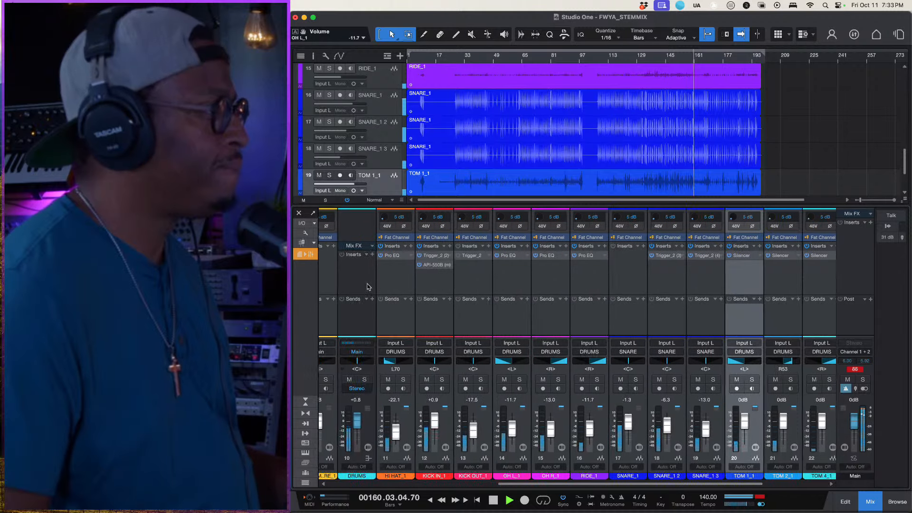
scroll(367, 287, left, 1)
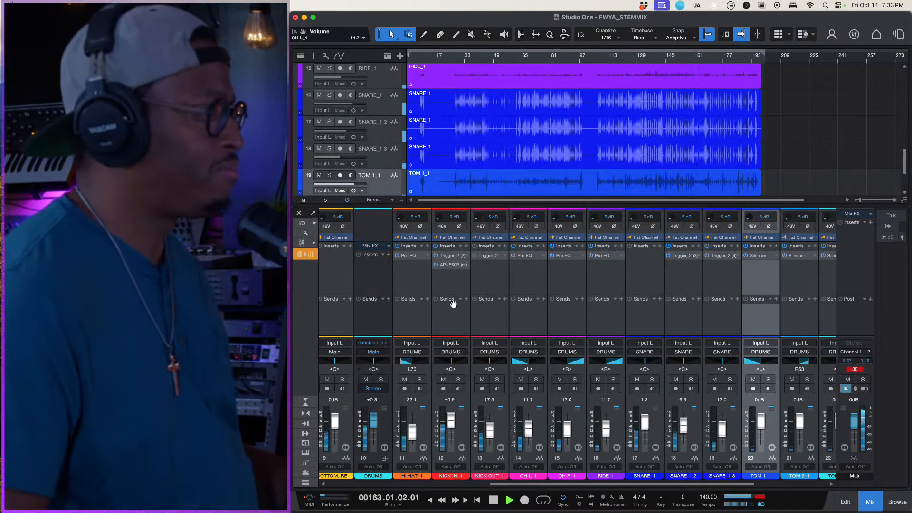
click(449, 278)
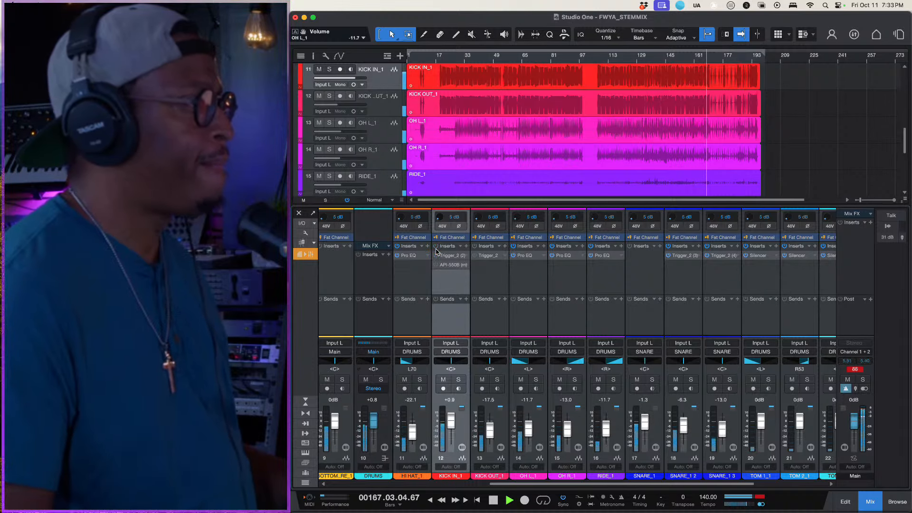
key(space)
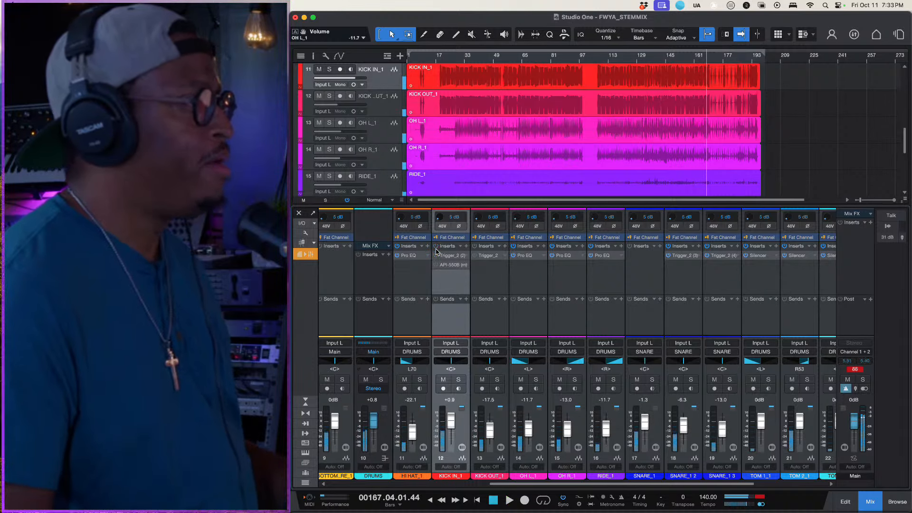
click(612, 57)
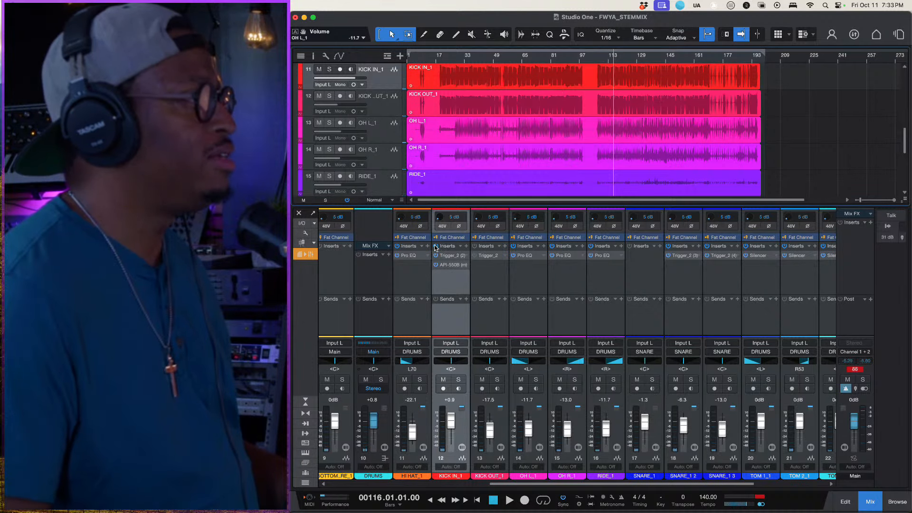
key(space)
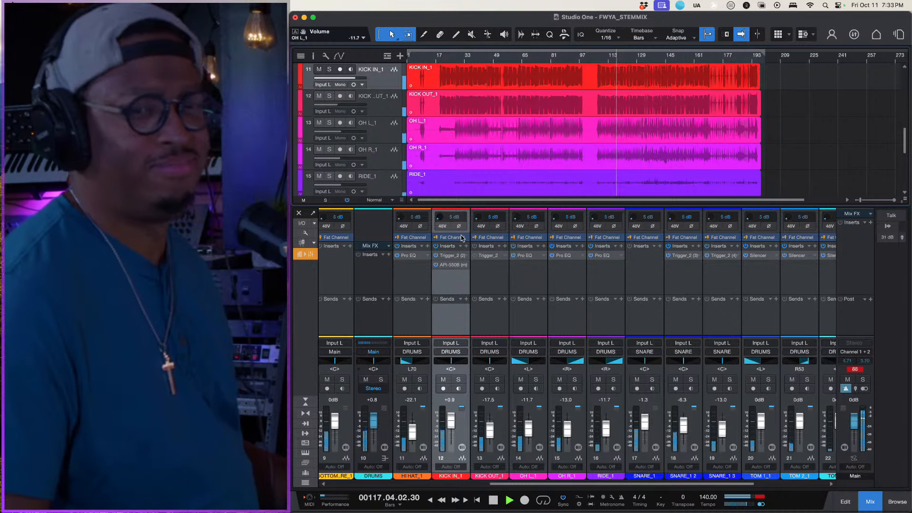
key(space)
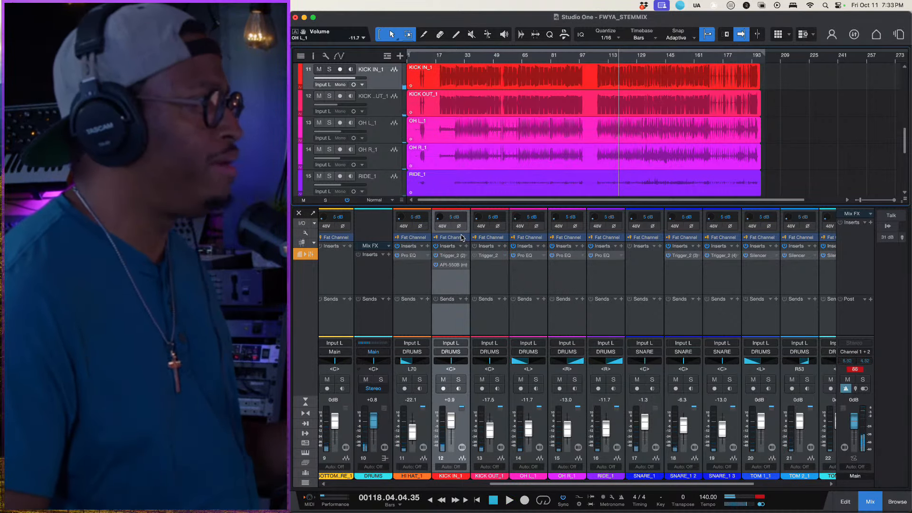
click(436, 246)
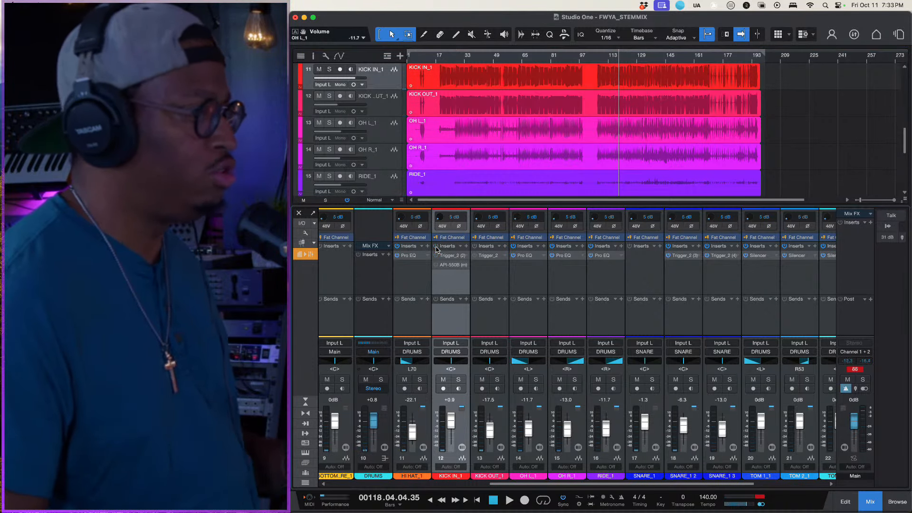
key(space)
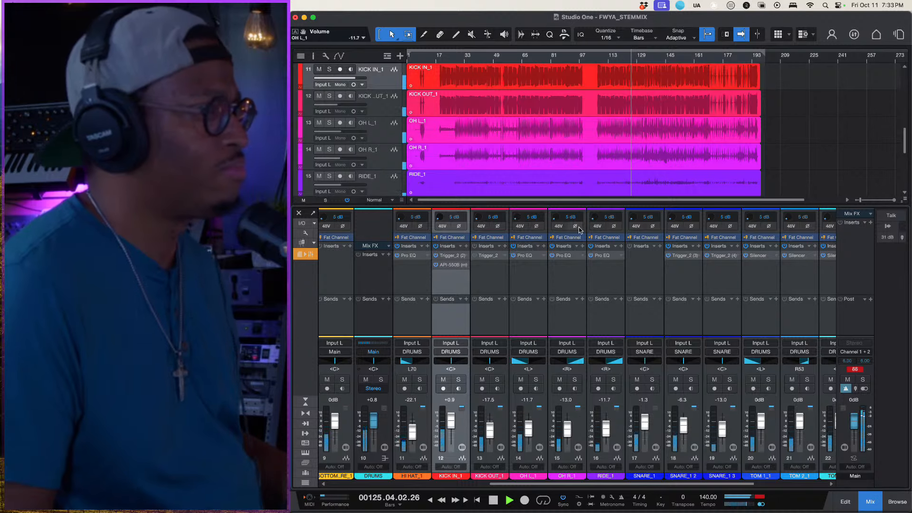
Compare the mix with and without the triggered layers by repeatedly muting and unmuting SNARE_1 2 and SNARE_1 3 during playback.
click(676, 380)
key(space)
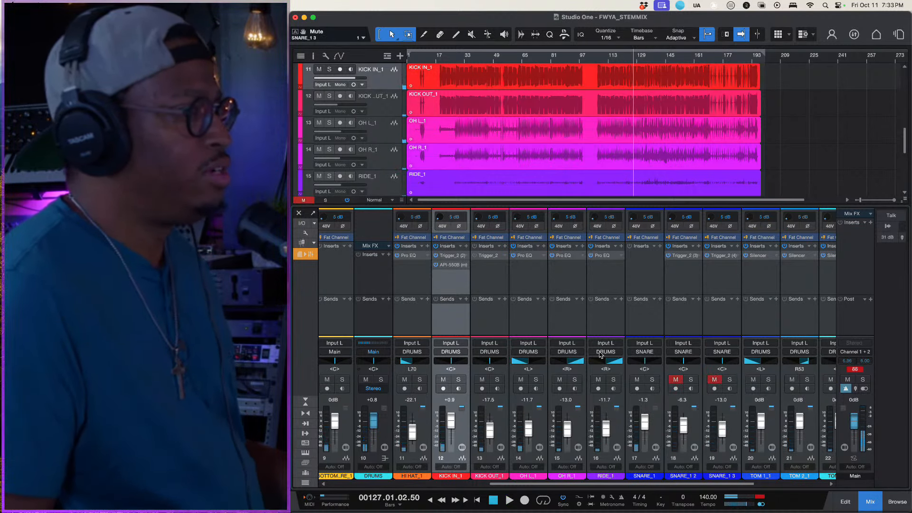
key(space)
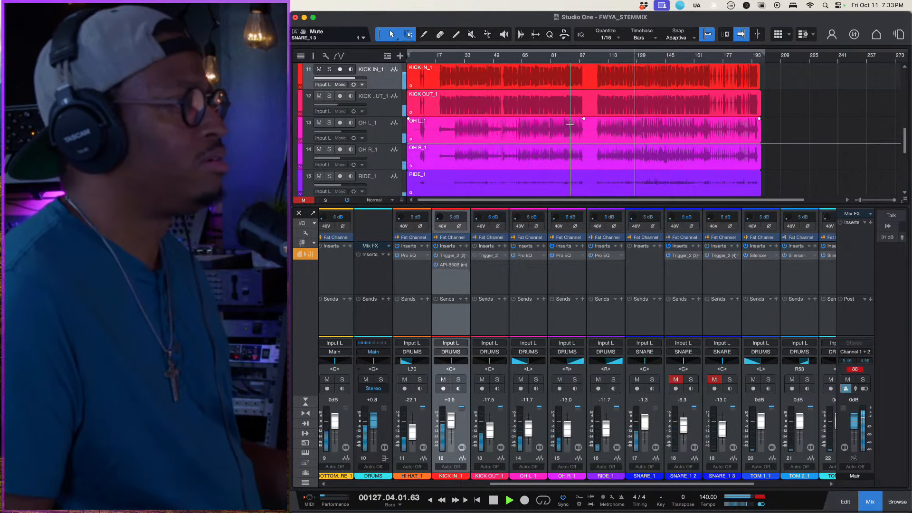
click(676, 379)
click(715, 379)
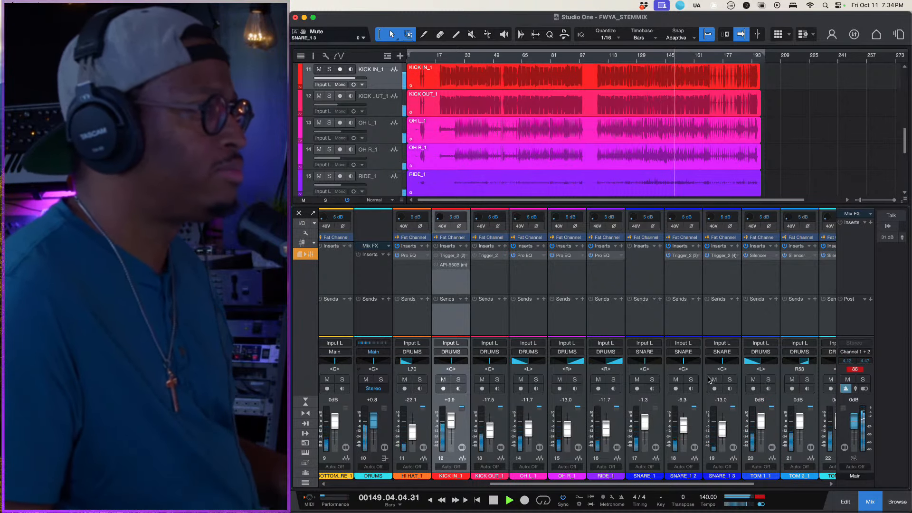
click(677, 381)
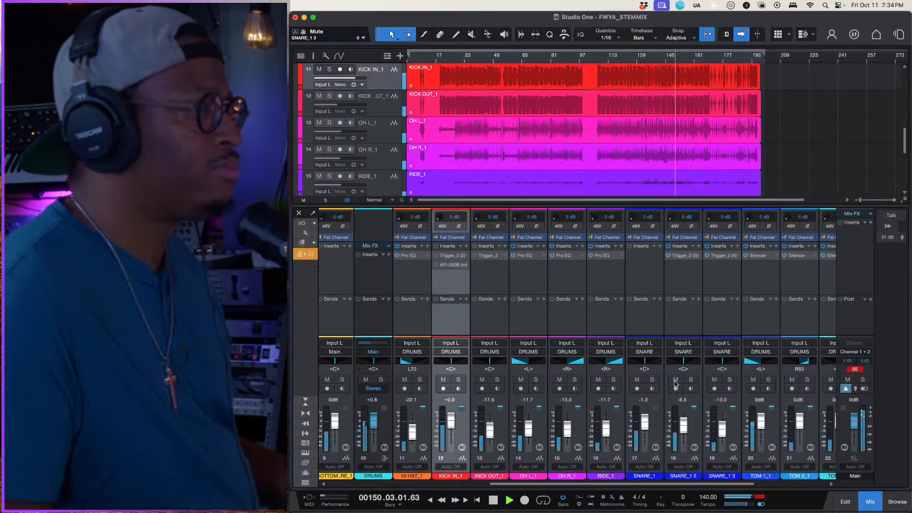
click(715, 380)
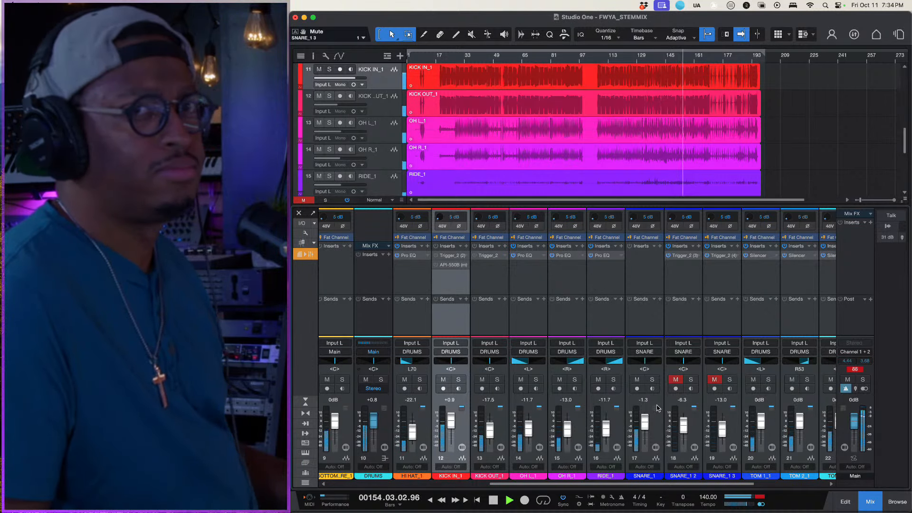
click(676, 379)
click(715, 379)
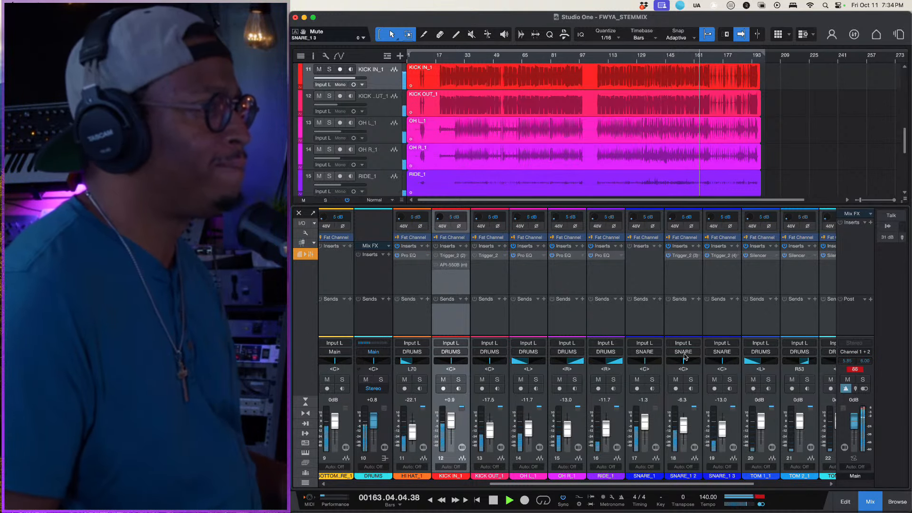
click(676, 380)
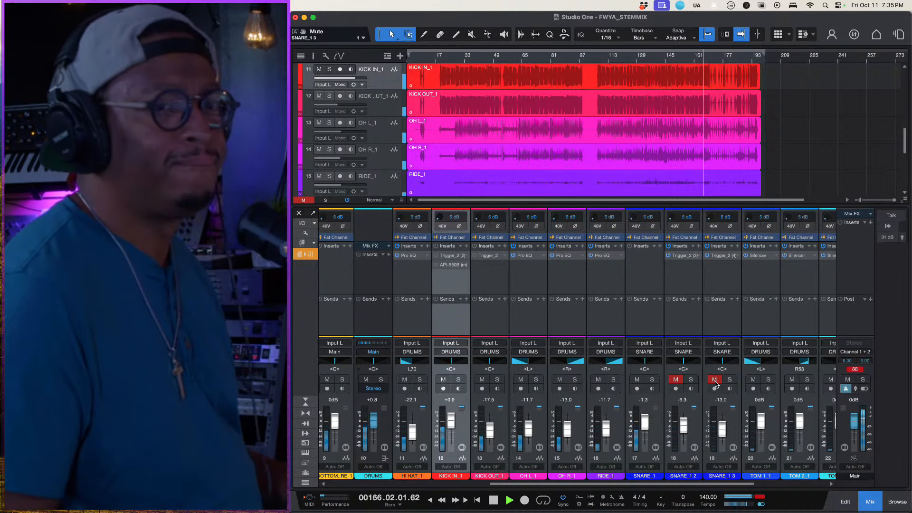
click(716, 381)
click(676, 379)
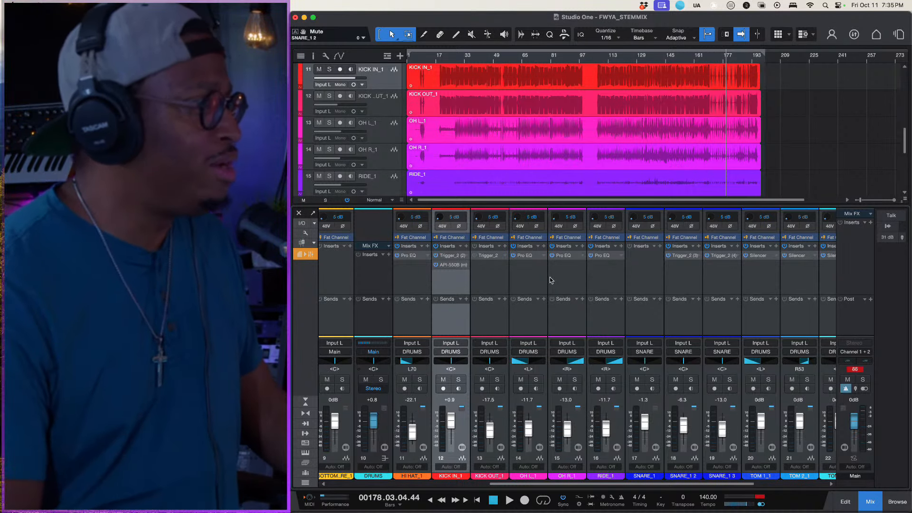
Solo the DRUMS bus, bypass the KICK IN_1 inserts, mute SNARE_1 2 and SNARE_1 3, and listen from around bar 113.
scroll(550, 280, right, 5)
scroll(550, 278, left, 6)
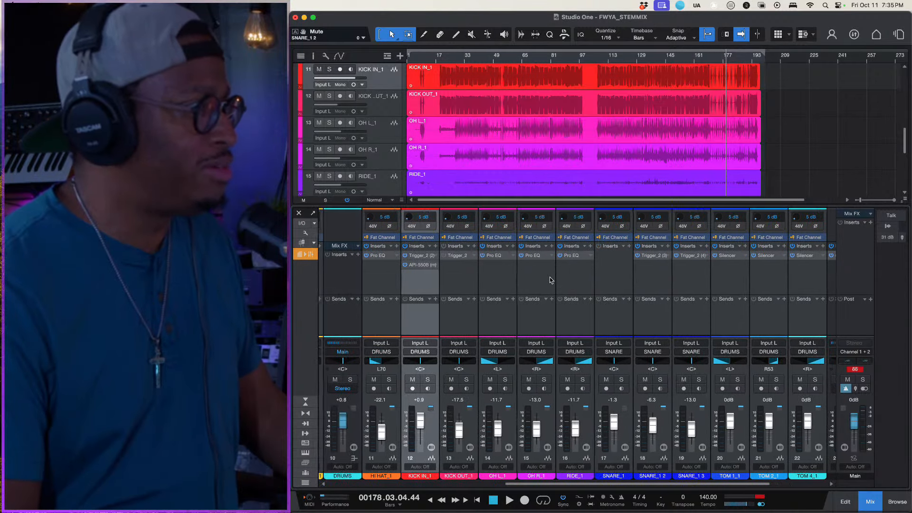
click(394, 290)
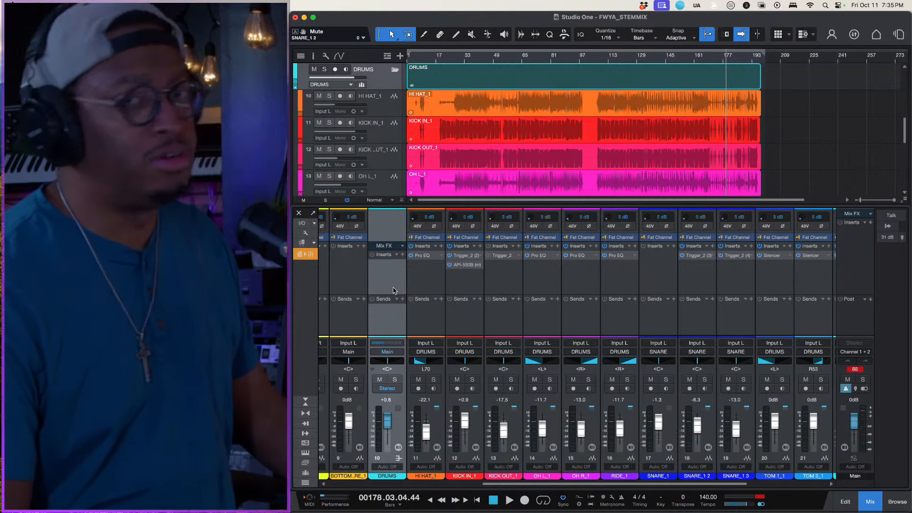
click(394, 379)
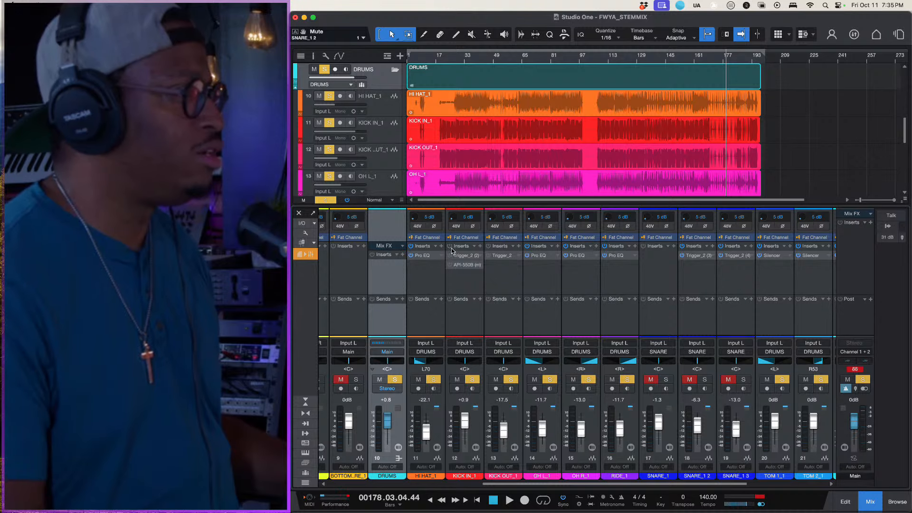
click(693, 381)
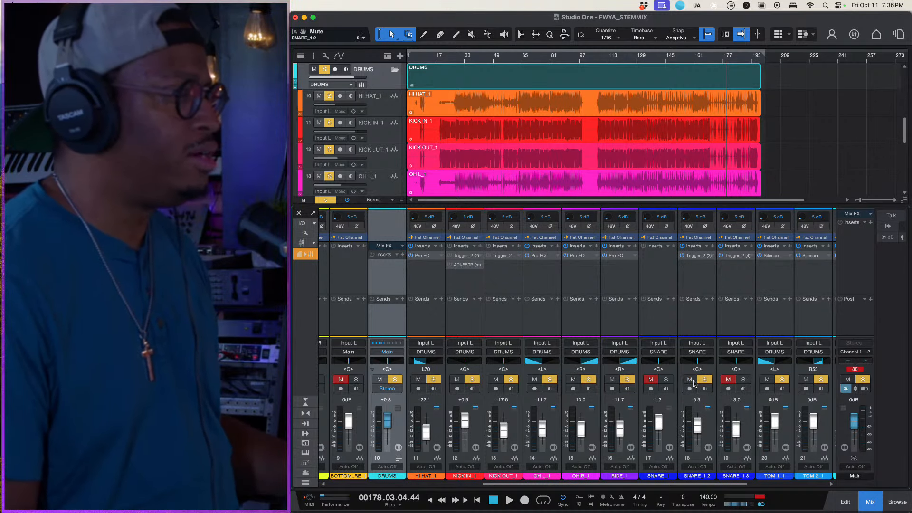
click(690, 380)
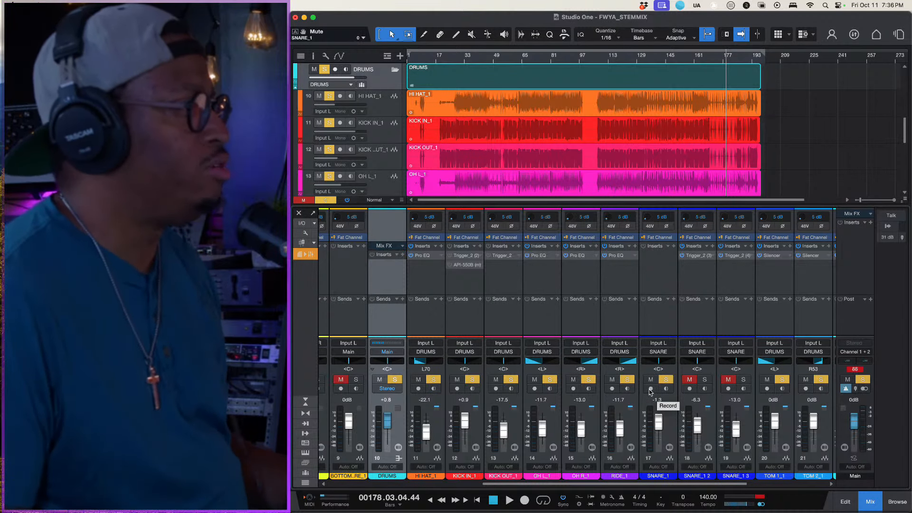
key(space)
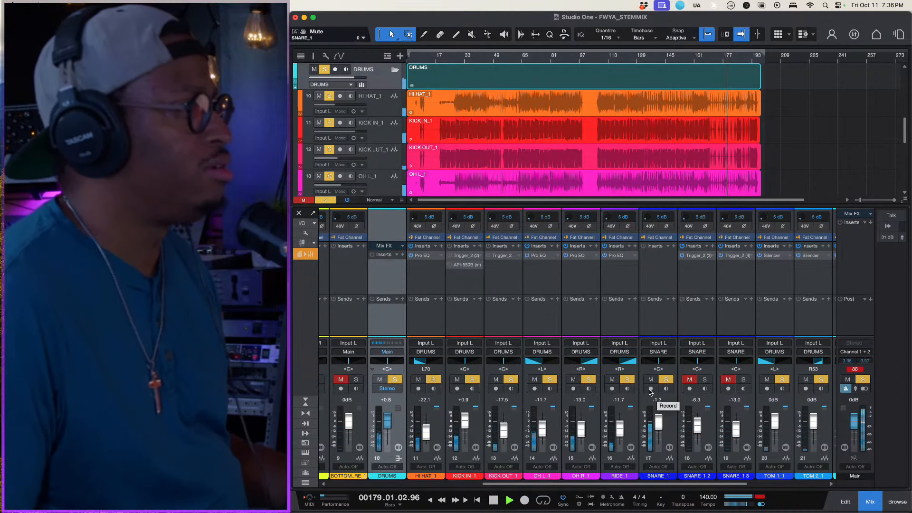
click(609, 58)
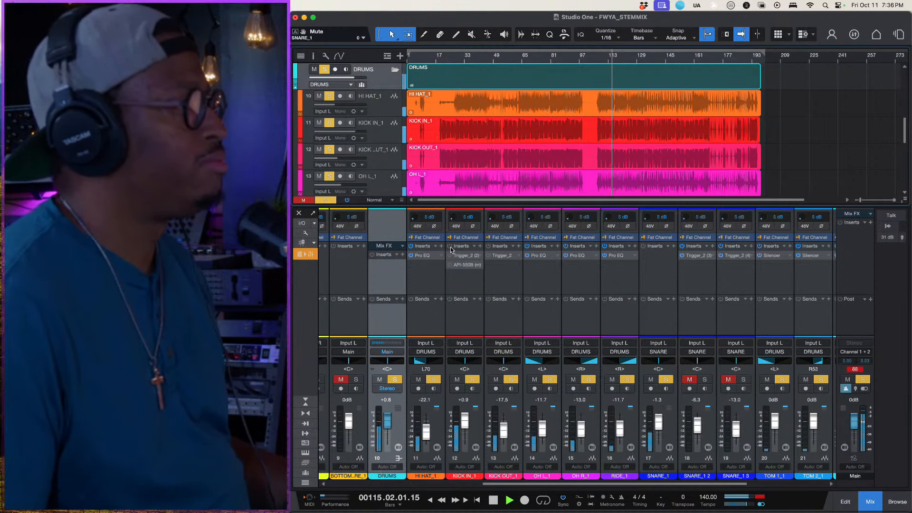
key(space)
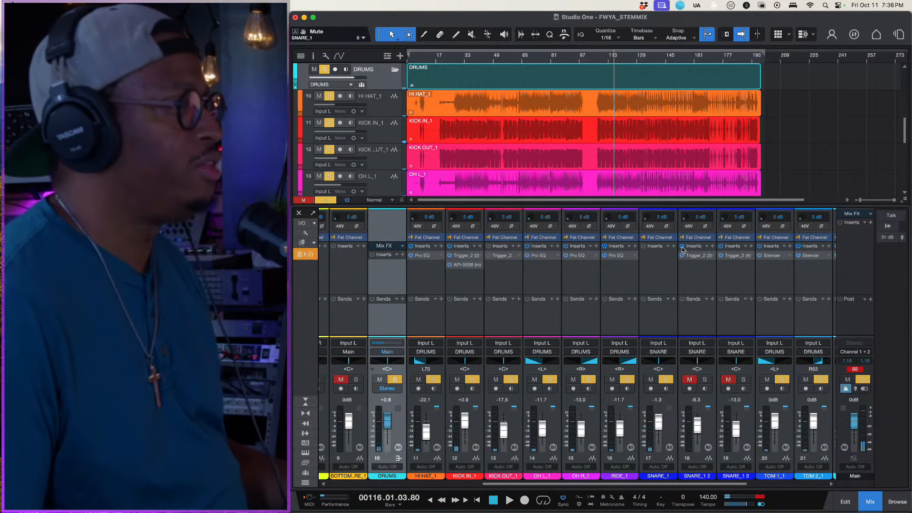
Reactivate the KICK IN_1 inserts, unmute SNARE_1 2 and SNARE_1 3, and audition the soloed drums with their triggered layers.
click(690, 379)
click(728, 379)
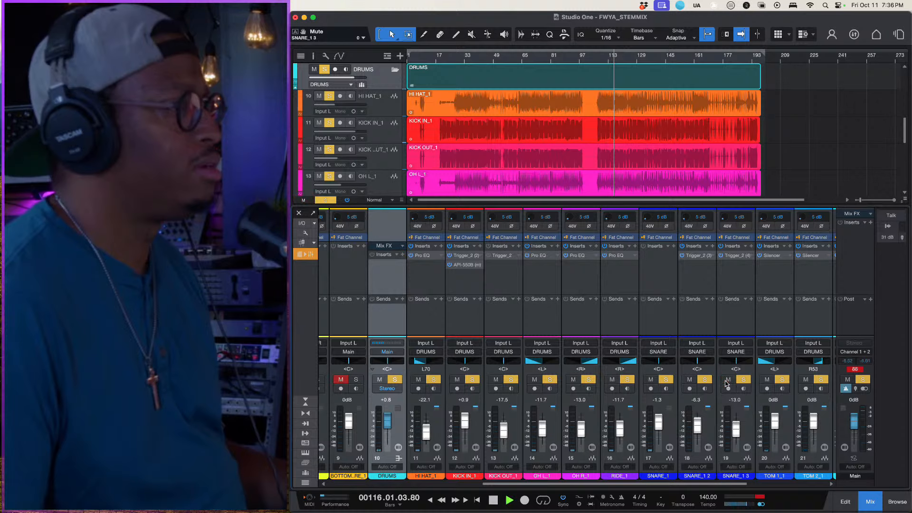
key(space)
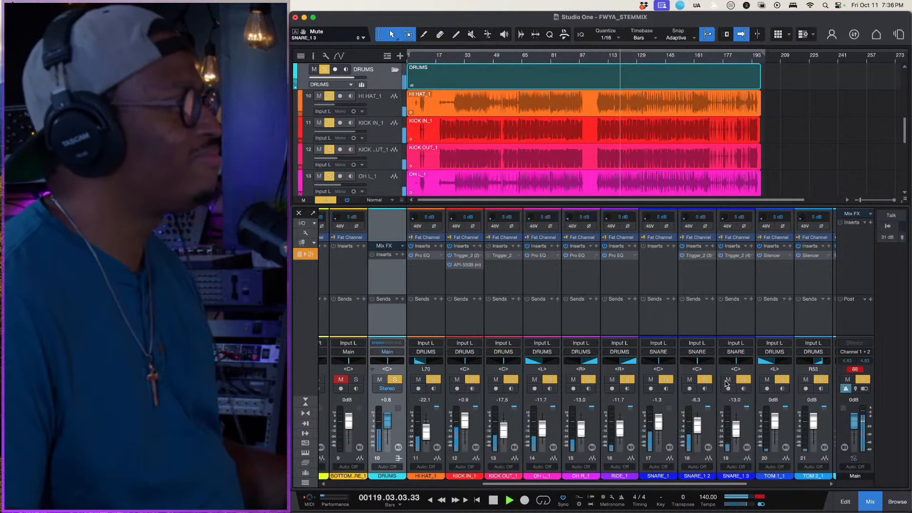
key(space)
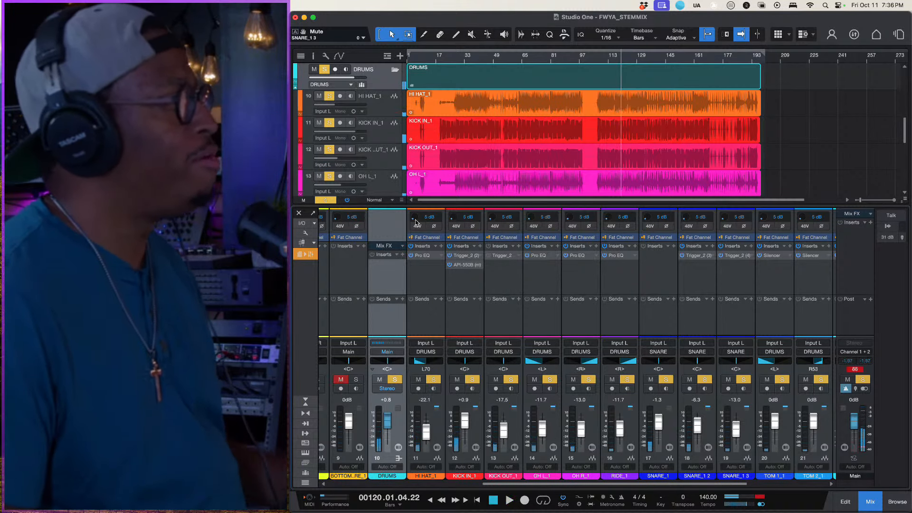
Clear all solos and compare the full mix with SNARE_1 2 and SNARE_1 3 muted and unmuted during playback.
click(327, 201)
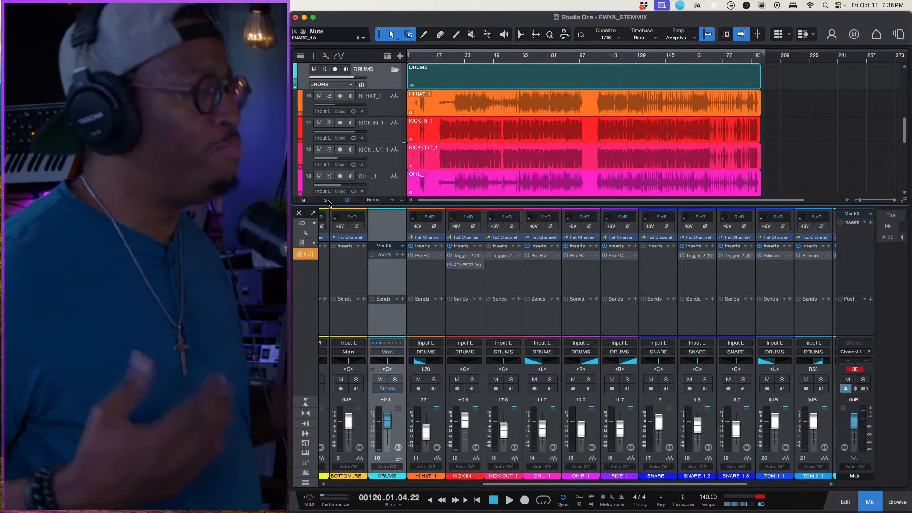
key(space)
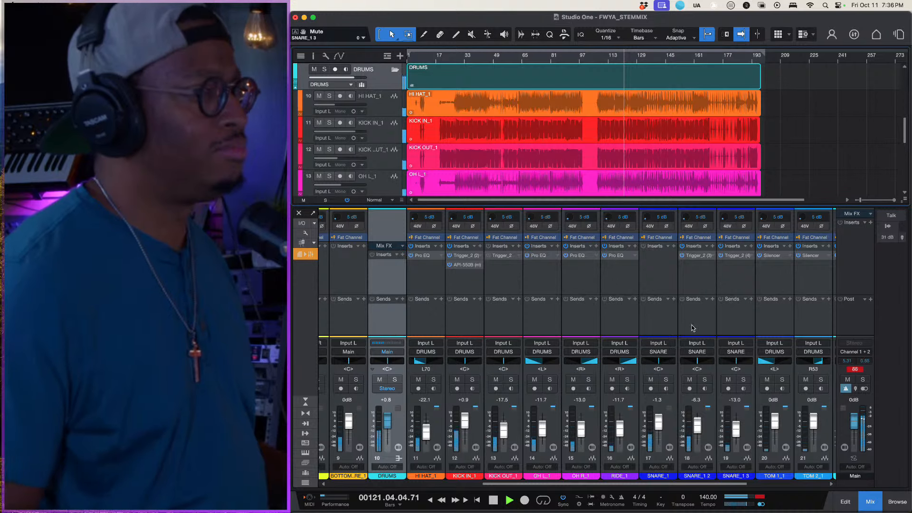
click(690, 380)
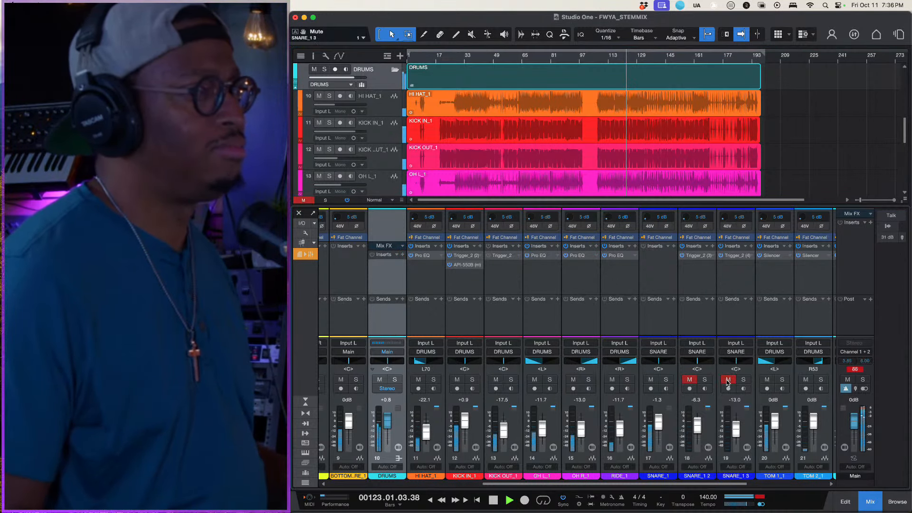
click(729, 379)
click(690, 379)
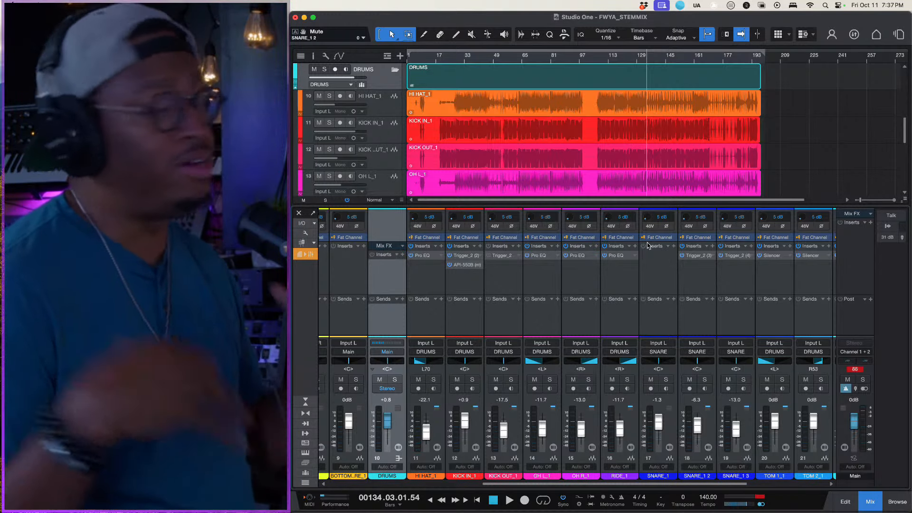
Switch to the gospelproducers.com Samples page in the browser, view the Yosh Drum Warehouse Vol 1 & 2 Bundle, and return to the listing.
key(ctrl+Left)
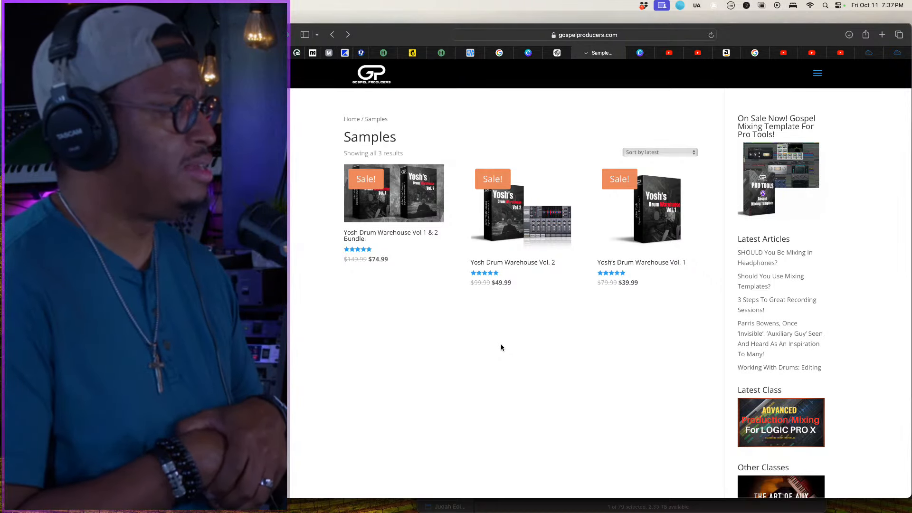
click(400, 203)
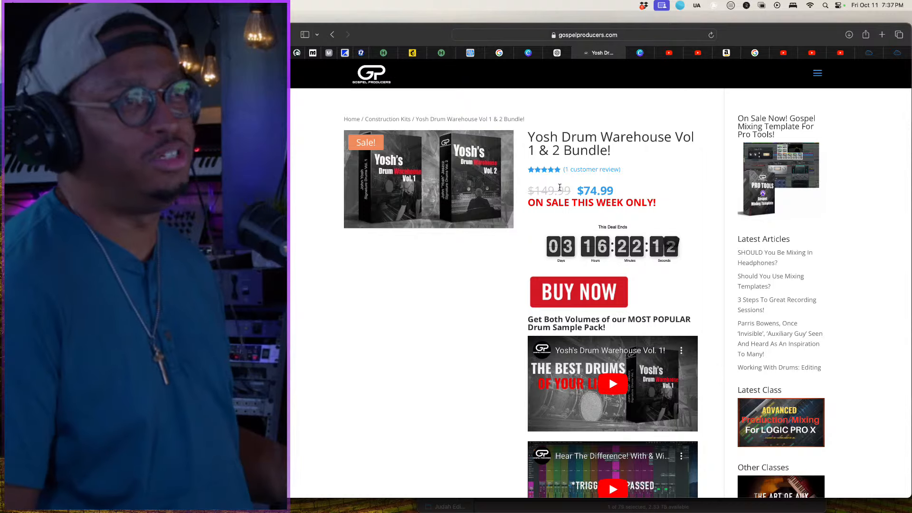
click(332, 34)
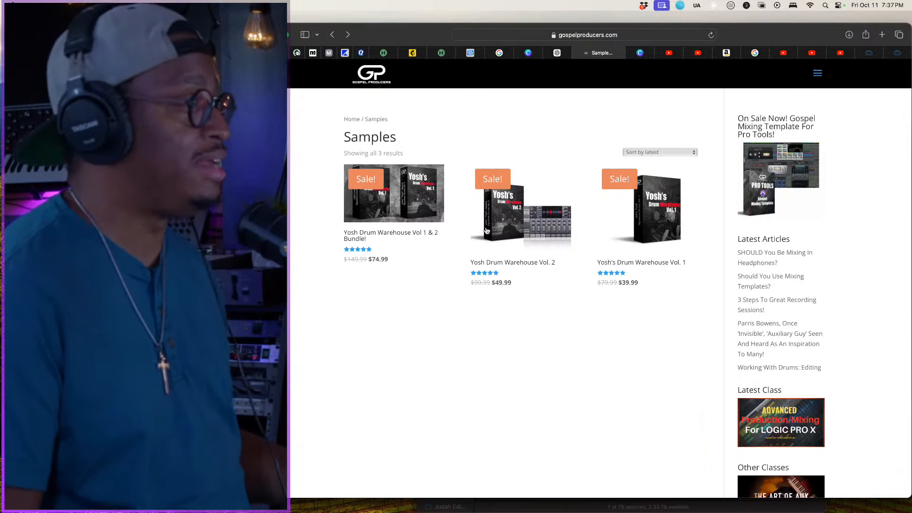